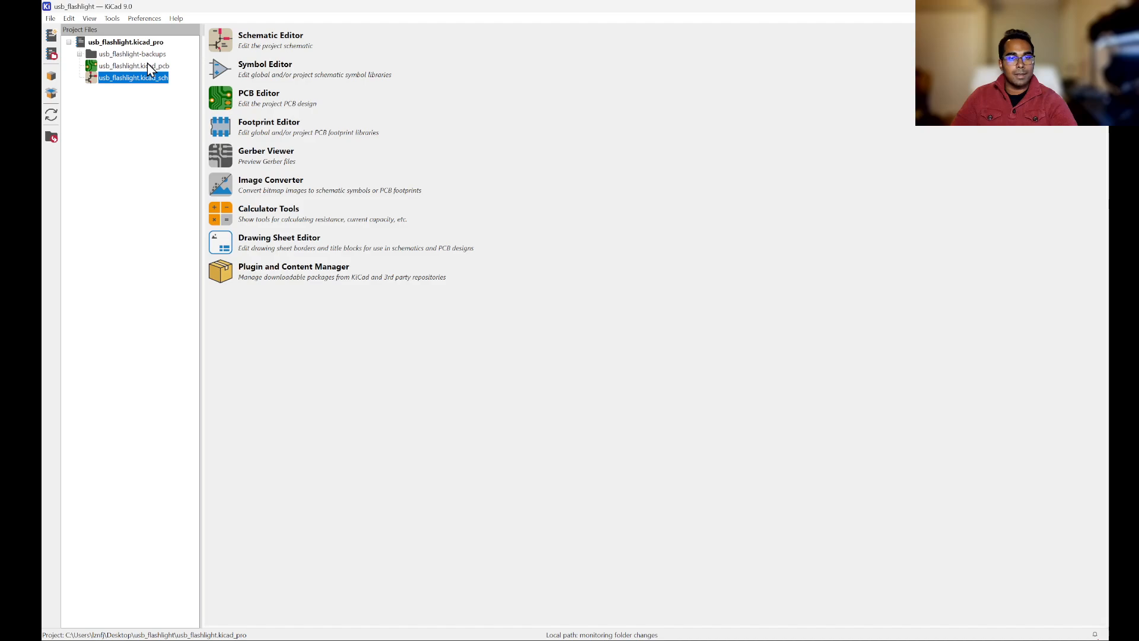
Step: Open the project's schematic and launch the PCB editor from it
{"action": "key", "text": "alt+Tab"}
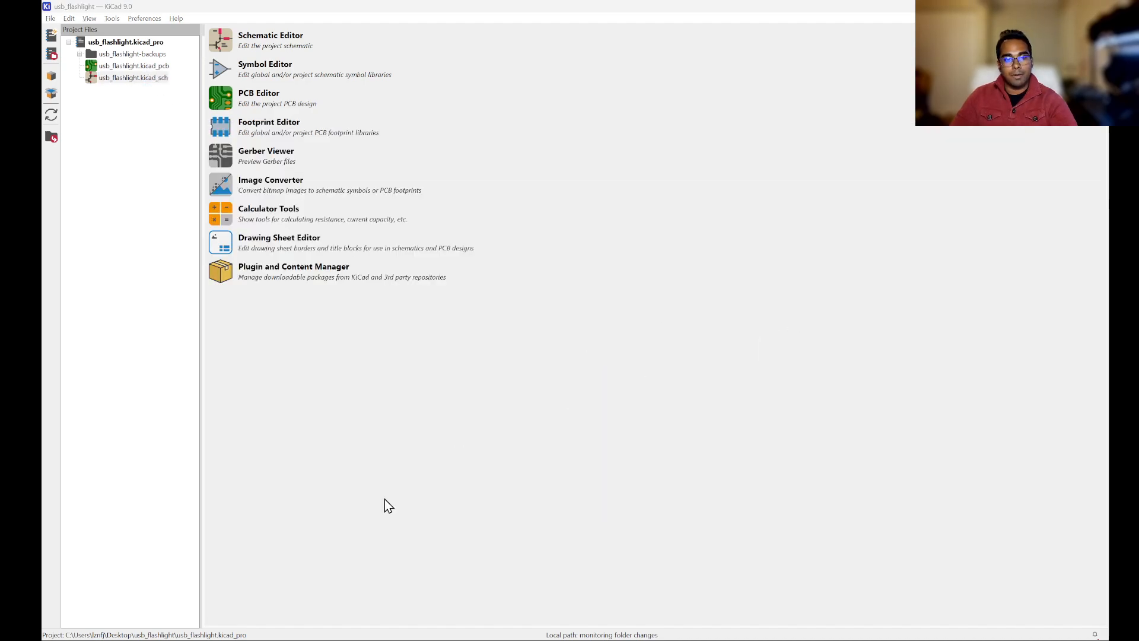
{"action": "left_click", "coordinate": [280, 594]}
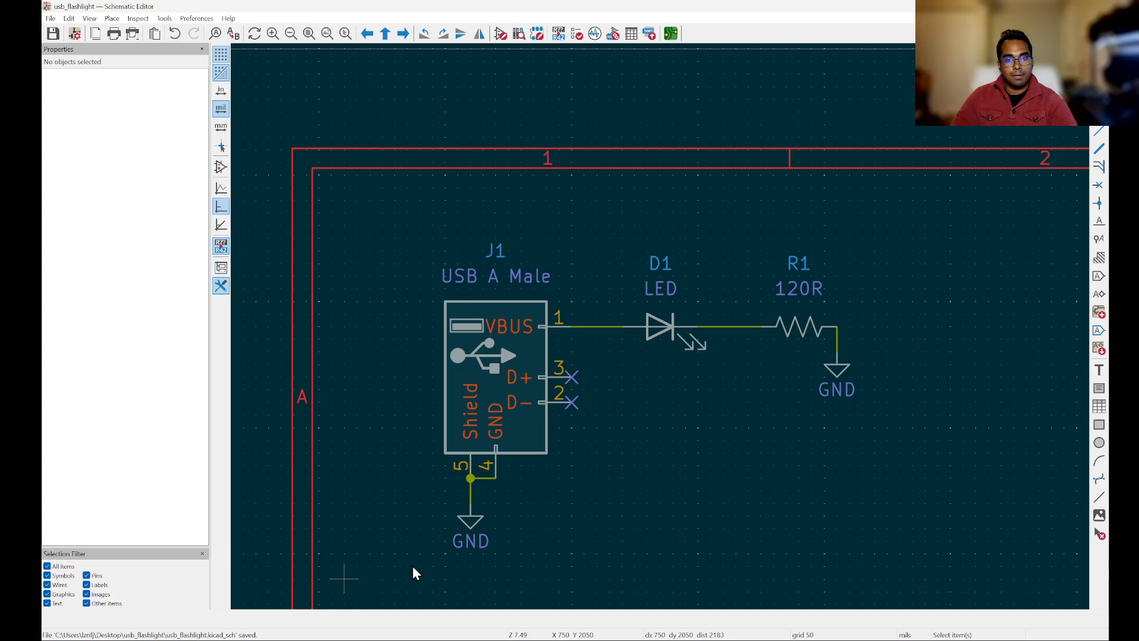
{"action": "left_click", "coordinate": [669, 36]}
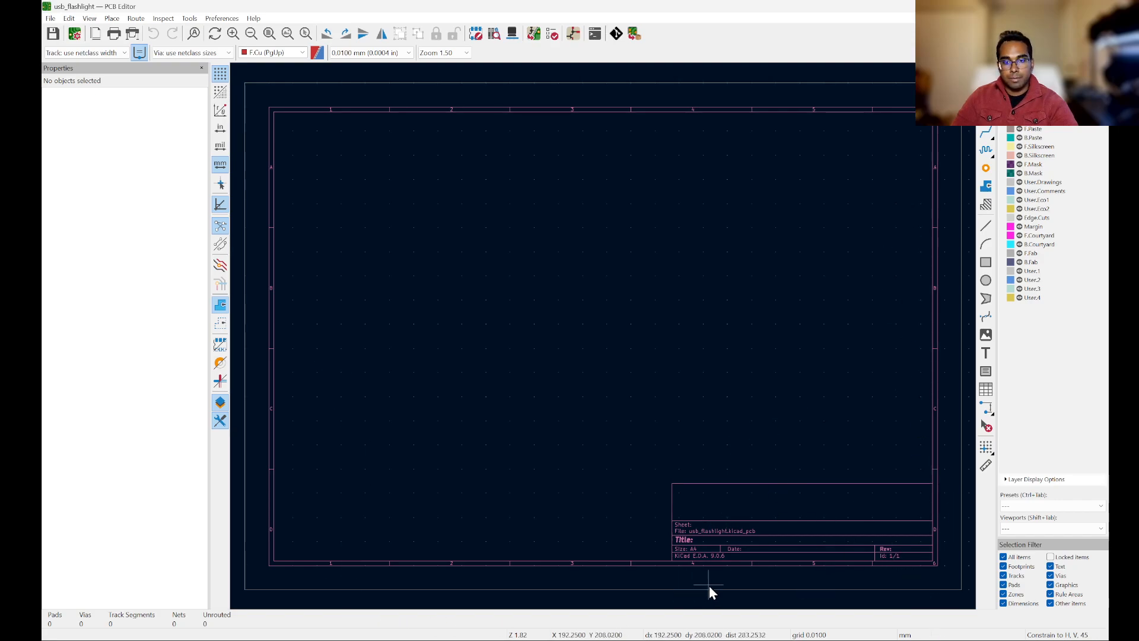
{"action": "scroll", "coordinate": [889, 565], "scroll_direction": "up", "scroll_amount": 5}
{"action": "scroll", "coordinate": [721, 504], "scroll_direction": "down", "scroll_amount": 2}
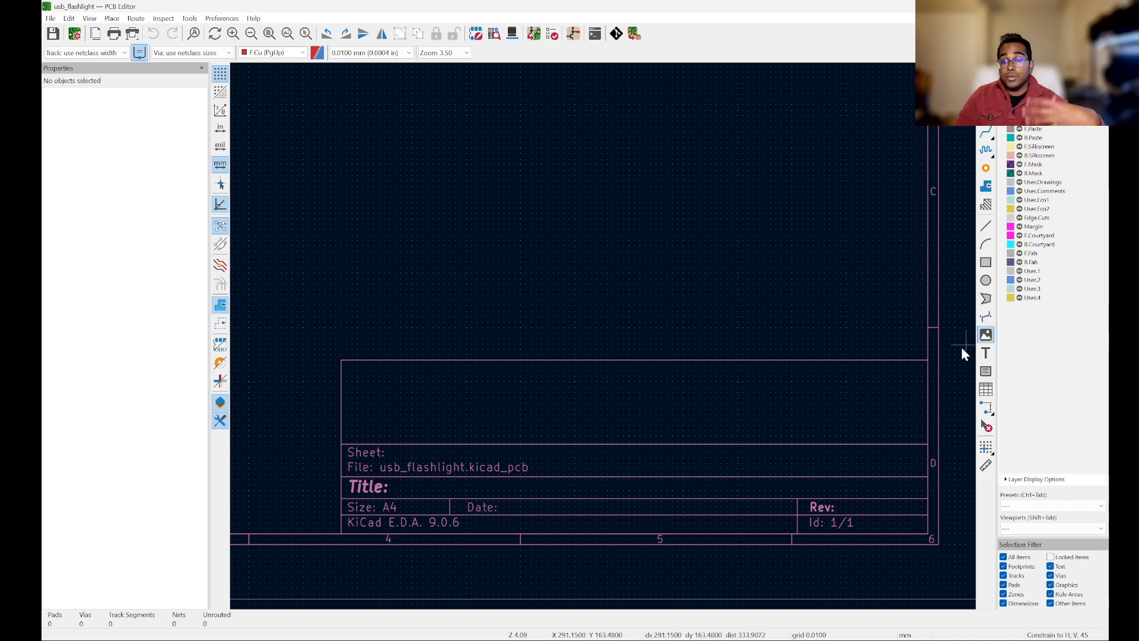
Step: Browse the layers, objects and nets pages of the appearance panel
{"action": "left_click", "coordinate": [1038, 81]}
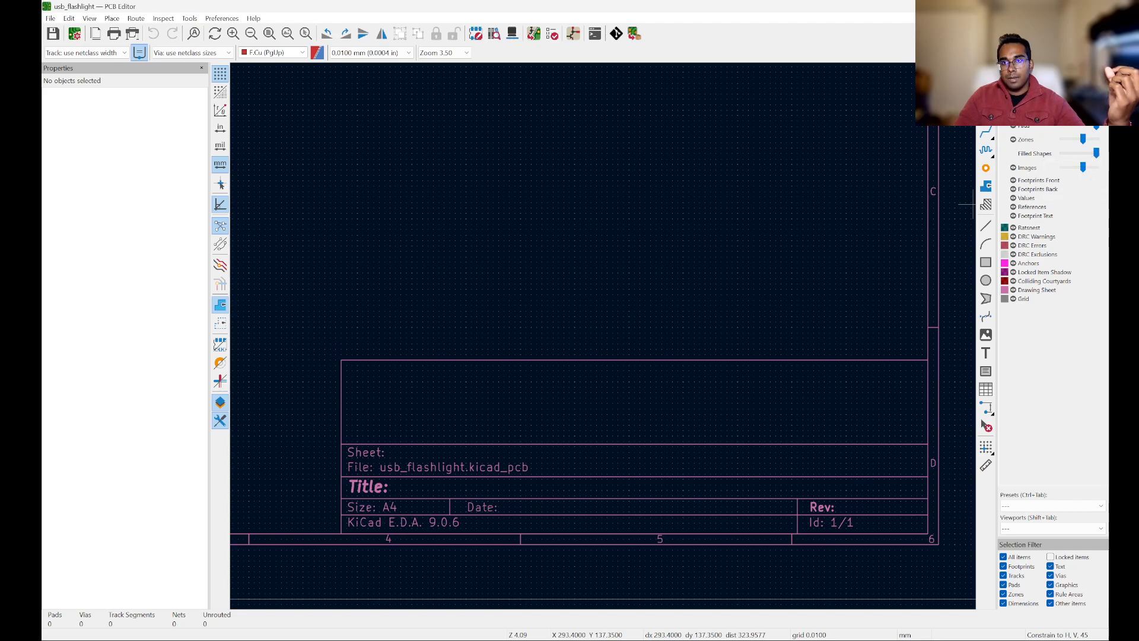
{"action": "left_click", "coordinate": [1061, 127]}
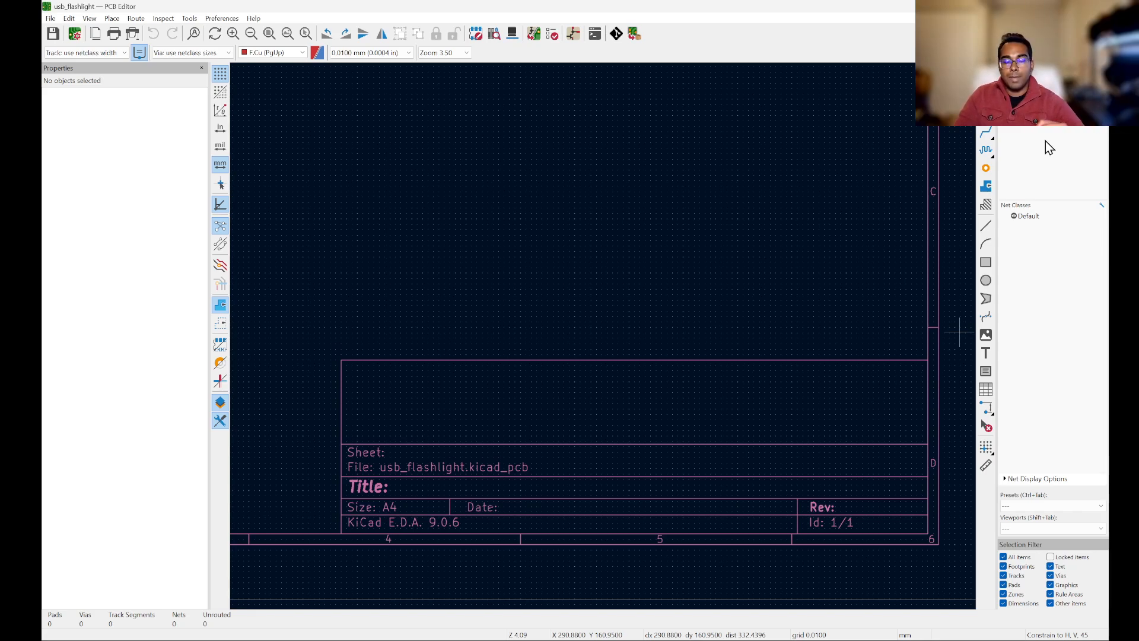
{"action": "left_click", "coordinate": [1012, 79]}
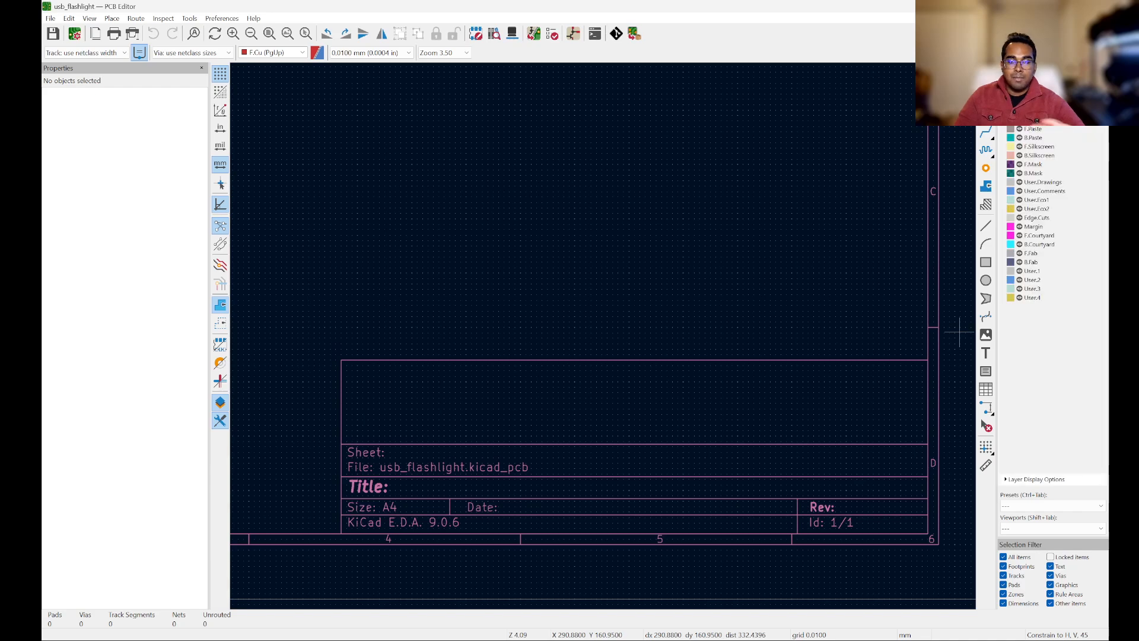
{"action": "scroll", "coordinate": [826, 399], "scroll_direction": "down", "scroll_amount": 5}
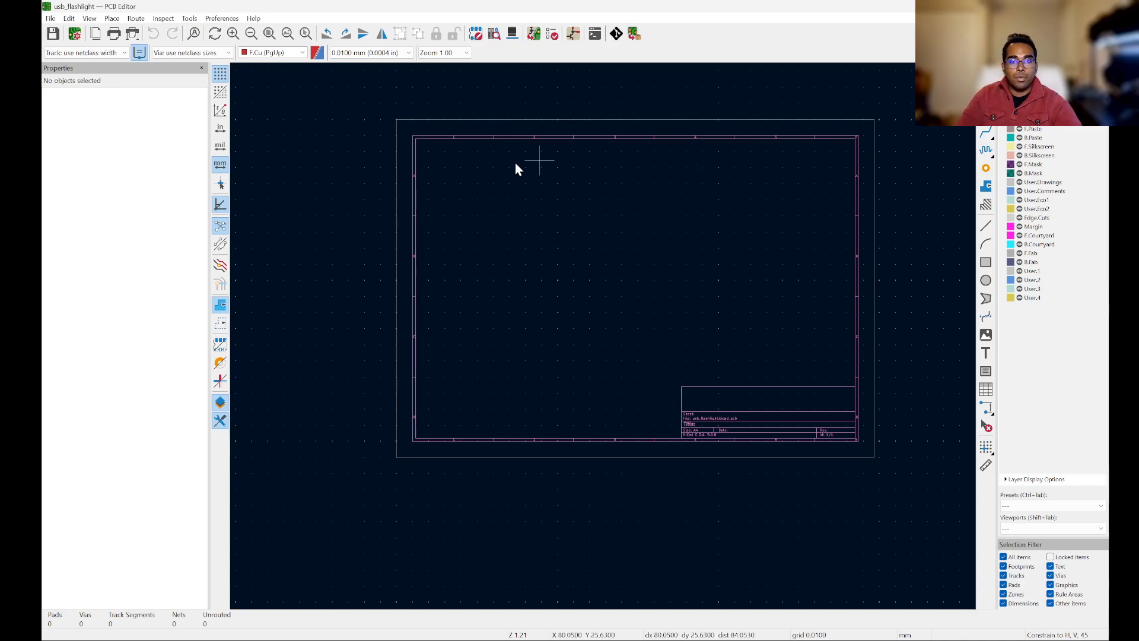
{"action": "scroll", "coordinate": [691, 230], "scroll_direction": "up", "scroll_amount": 2}
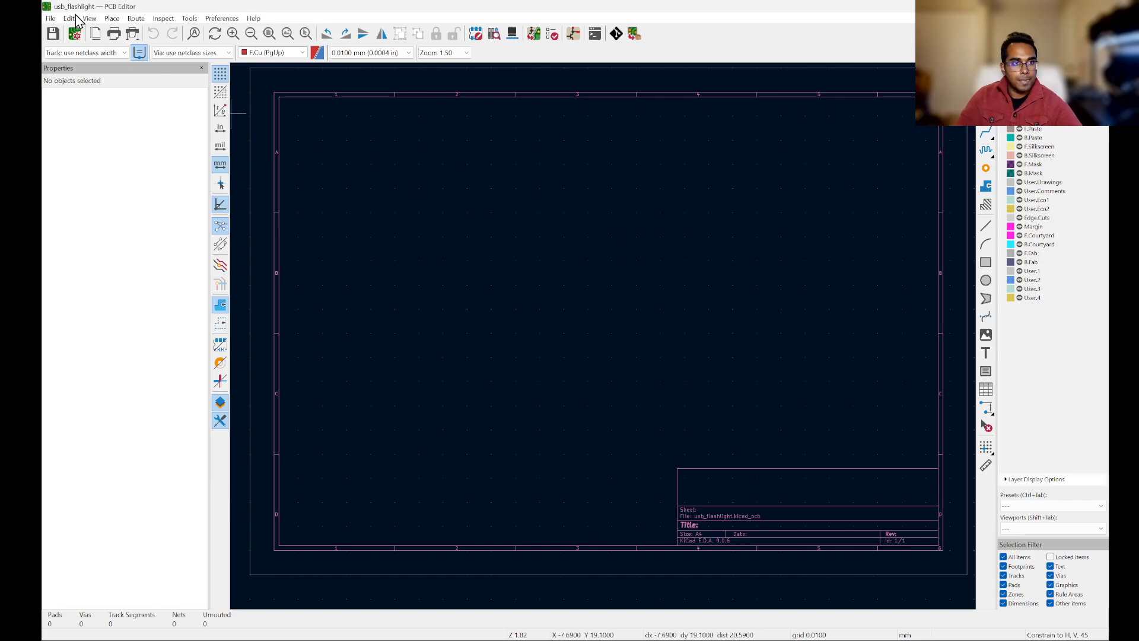
Step: Open the Board Setup dialog and enlarge it
{"action": "left_click", "coordinate": [51, 19]}
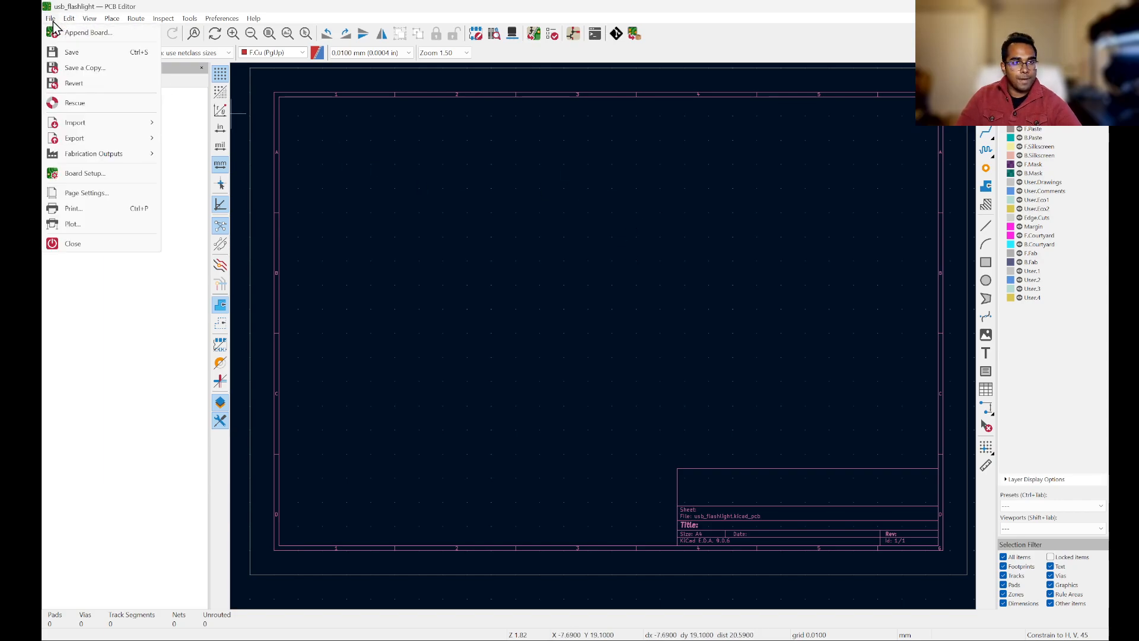
{"action": "left_click", "coordinate": [109, 174]}
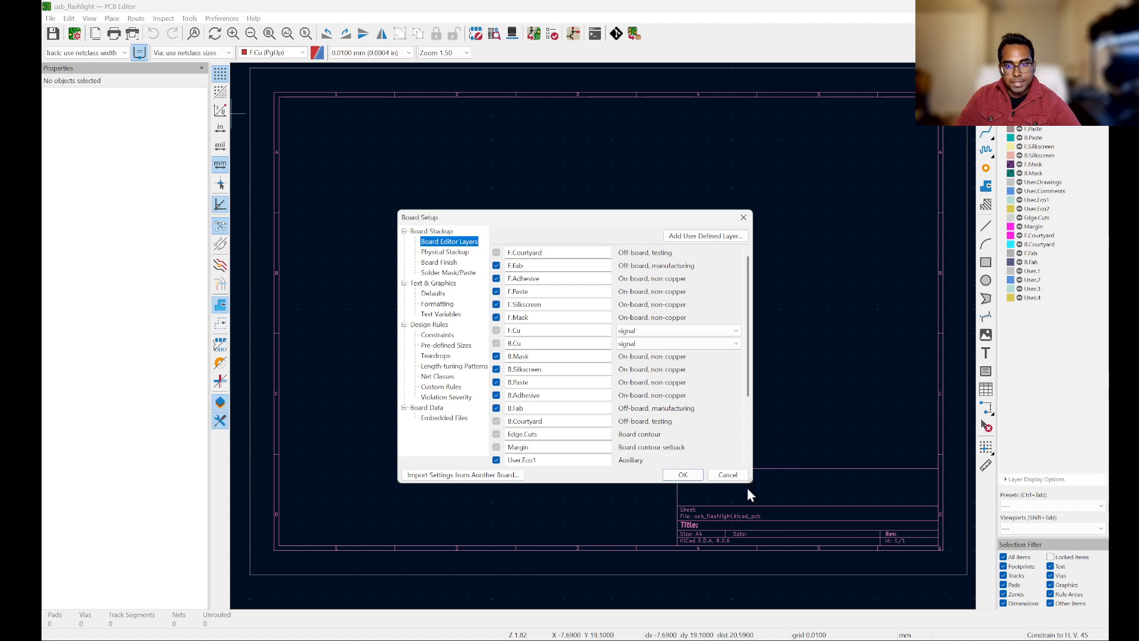
{"action": "left_click_drag", "start_coordinate": [748, 483], "coordinate": [872, 517]}
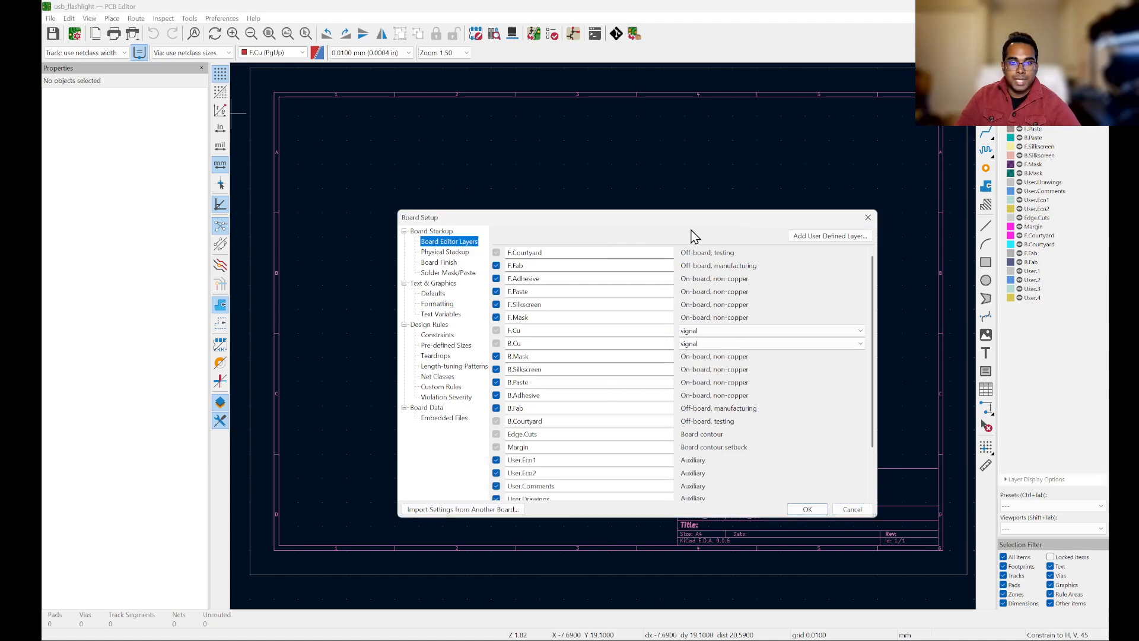
{"action": "left_click_drag", "start_coordinate": [697, 223], "coordinate": [670, 164]}
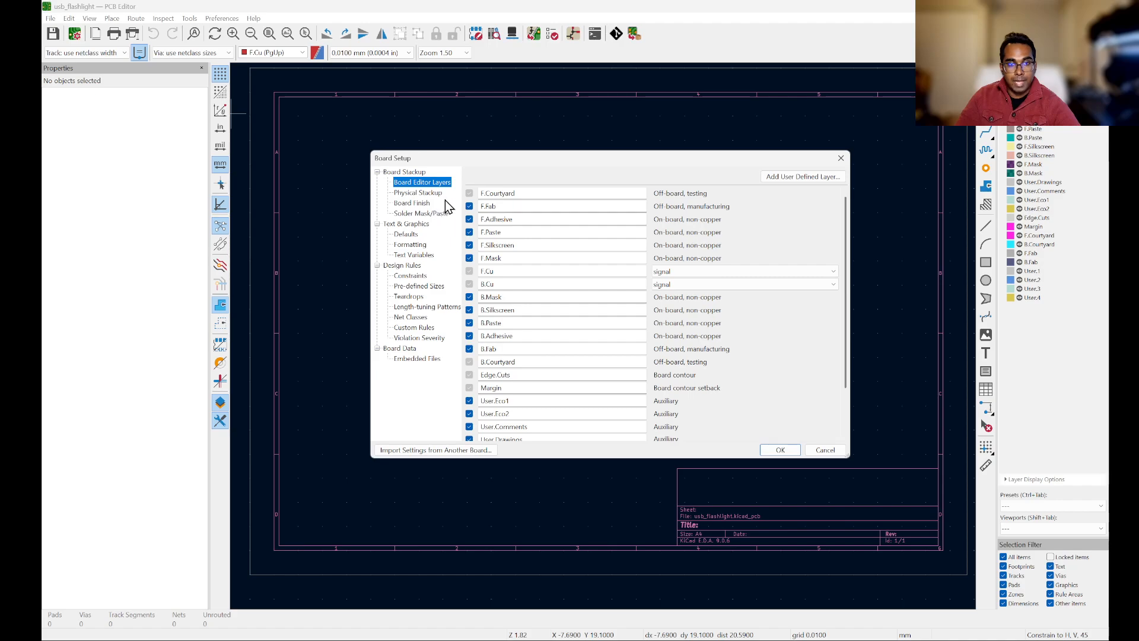
{"action": "scroll", "coordinate": [770, 272], "scroll_direction": "down", "scroll_amount": 1}
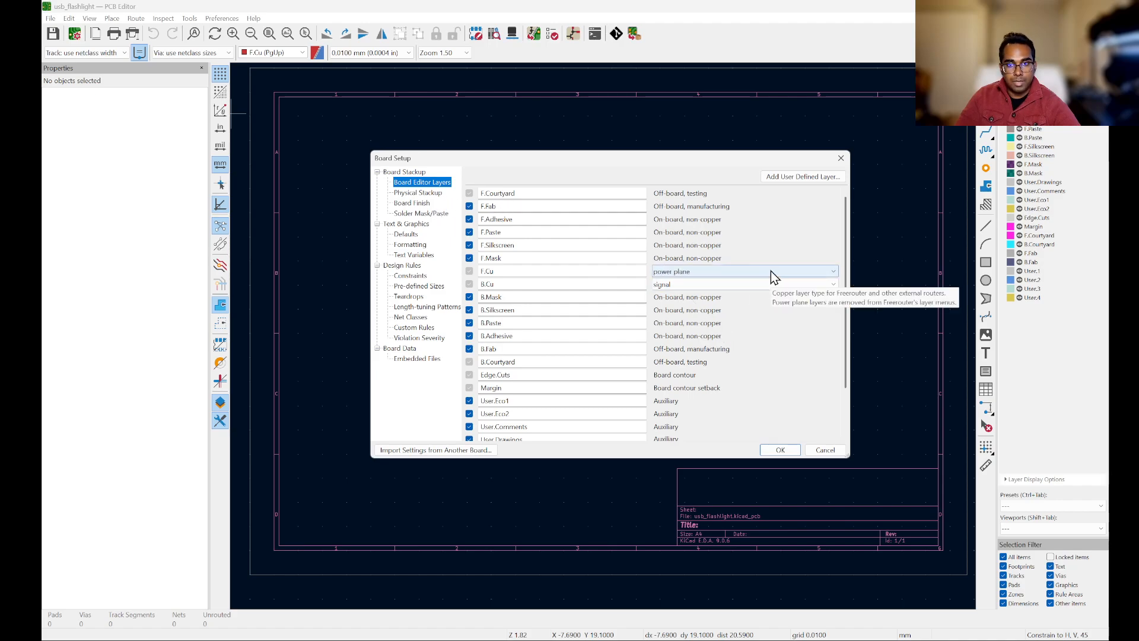
{"action": "left_click", "coordinate": [777, 271]}
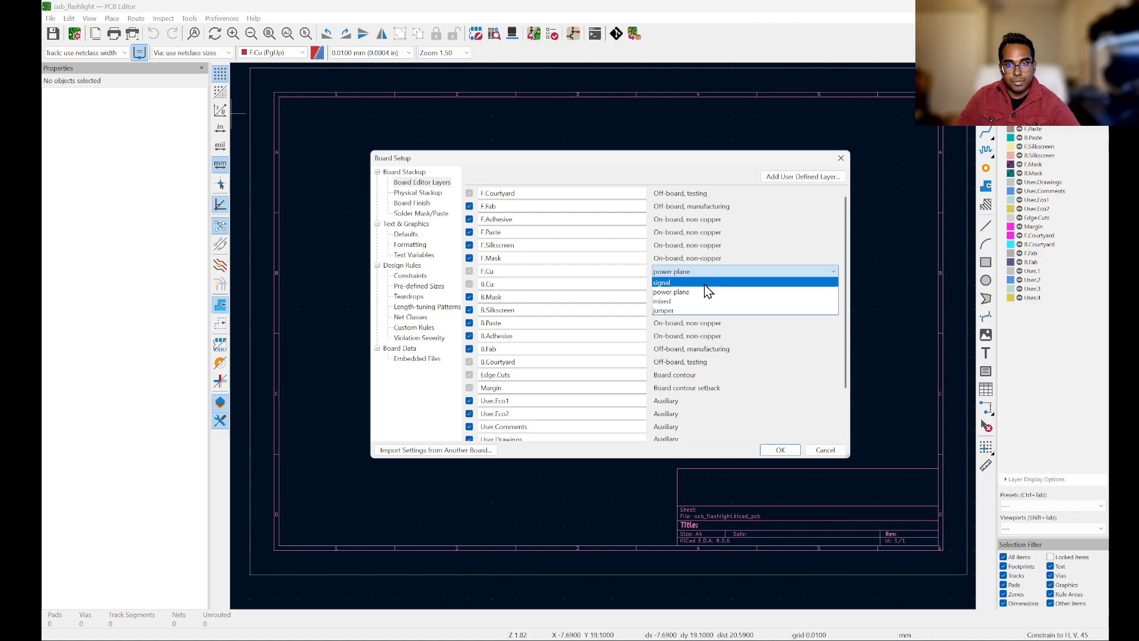
{"action": "left_click", "coordinate": [704, 283]}
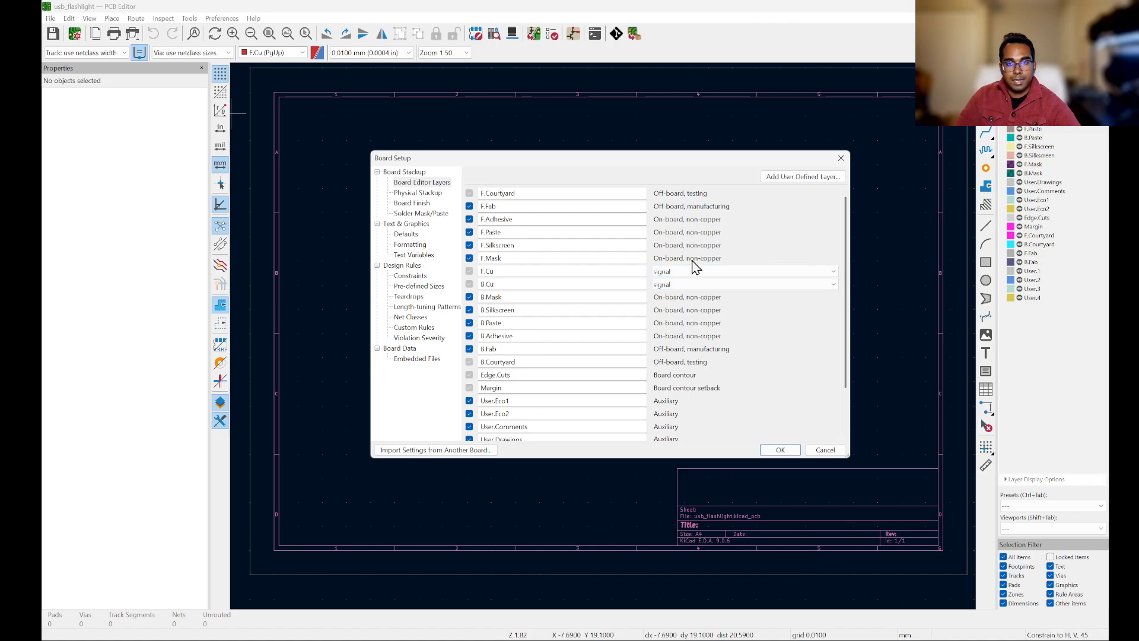
Step: Review the board editor layers list and the type options for the F.Cu copper layer
{"action": "scroll", "coordinate": [829, 408], "scroll_direction": "down", "scroll_amount": 1}
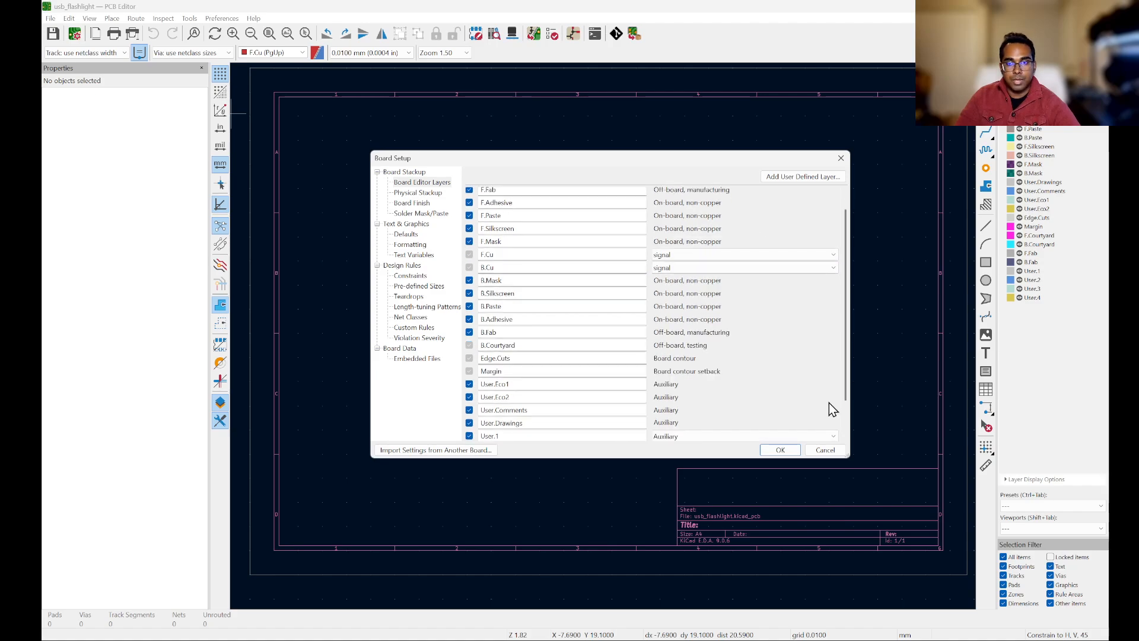
{"action": "scroll", "coordinate": [828, 402], "scroll_direction": "down", "scroll_amount": 3}
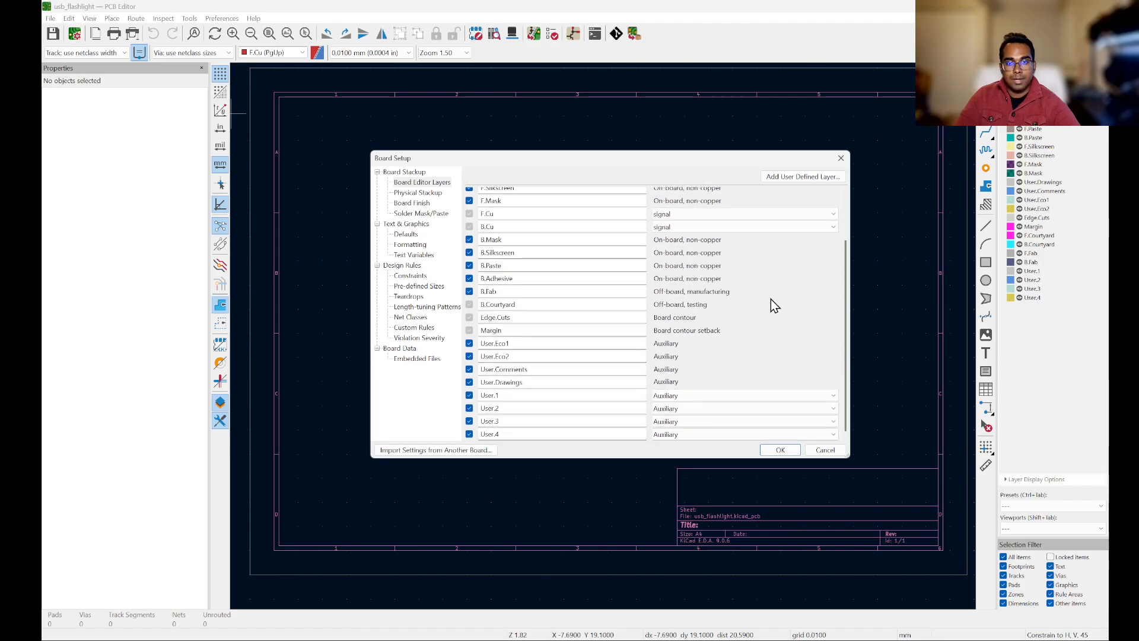
{"action": "scroll", "coordinate": [782, 320], "scroll_direction": "up", "scroll_amount": 4}
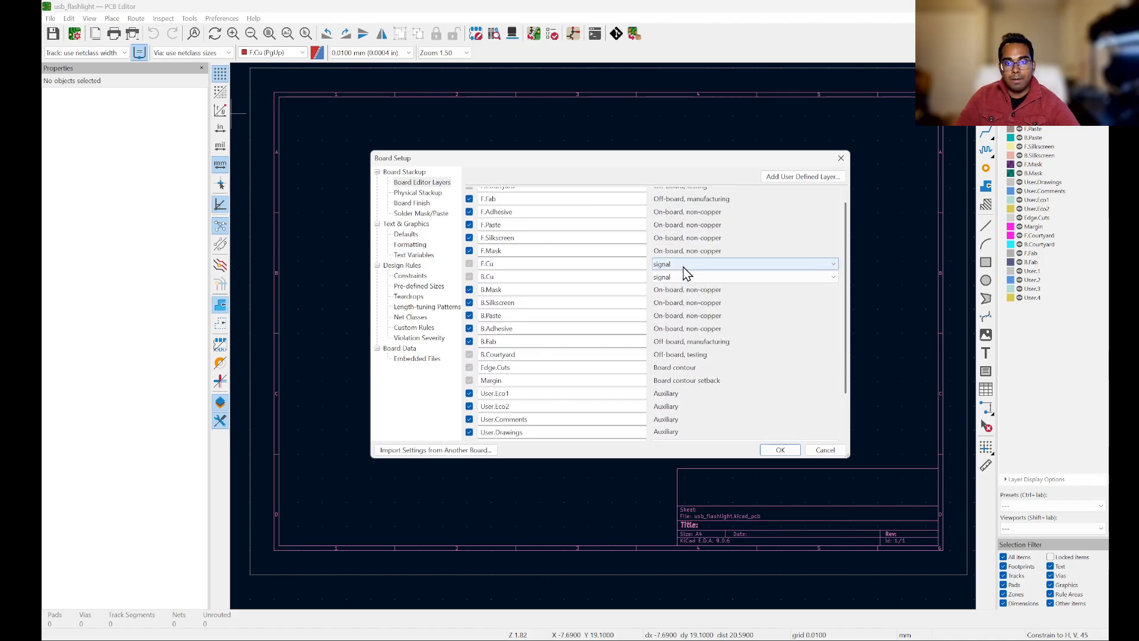
{"action": "scroll", "coordinate": [699, 247], "scroll_direction": "up", "scroll_amount": 1}
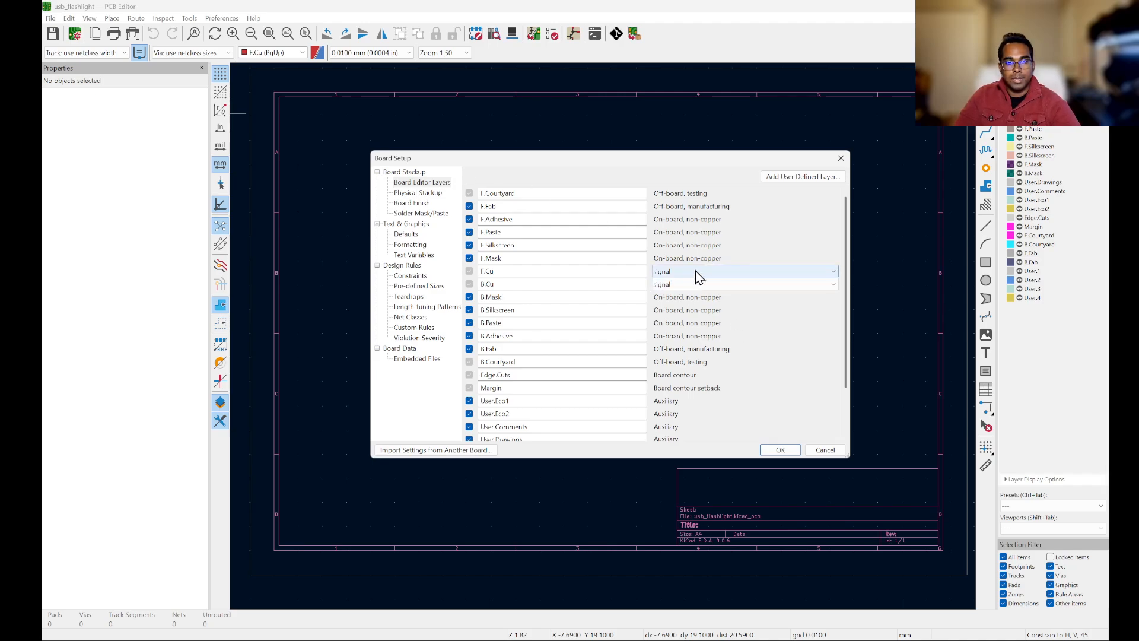
{"action": "left_click", "coordinate": [745, 272]}
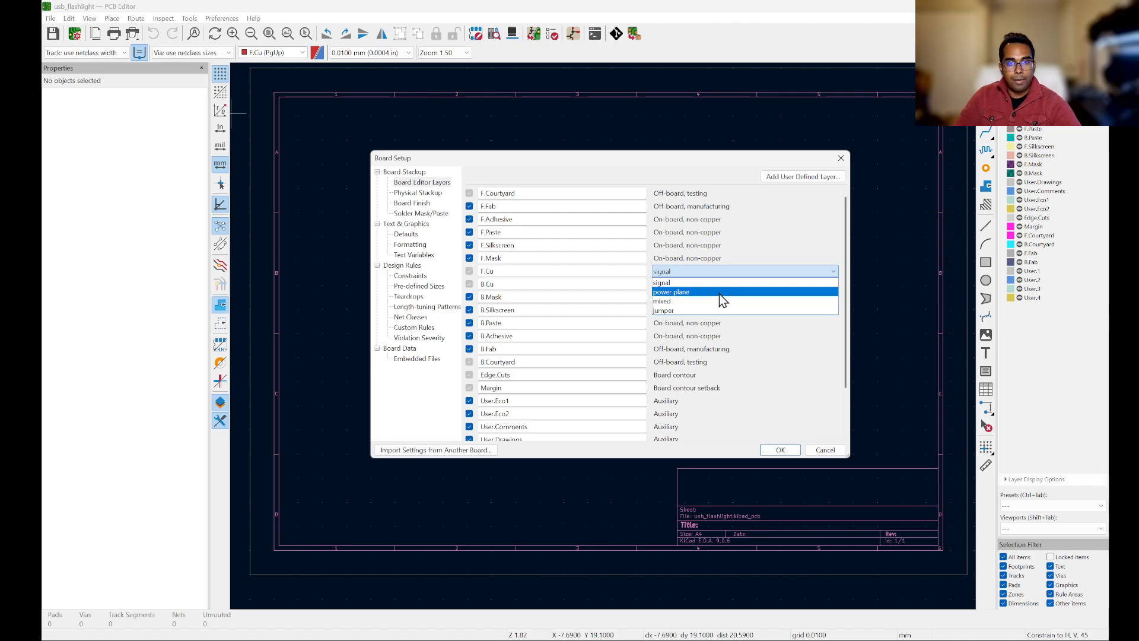
{"action": "left_click", "coordinate": [799, 344]}
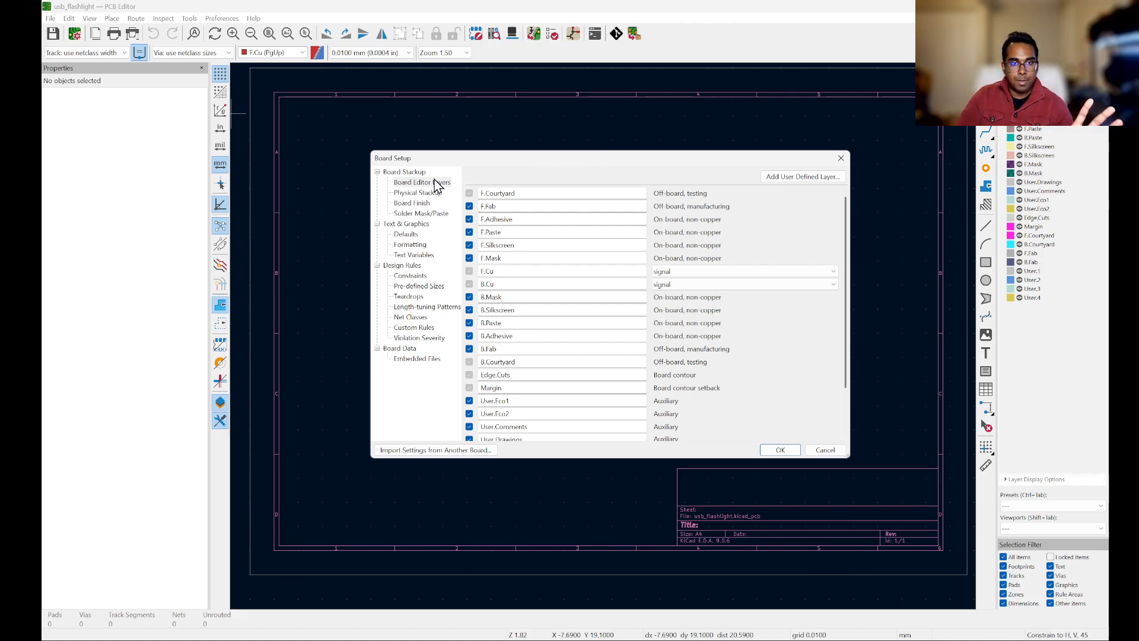
Step: Examine the physical stackup page and the available copper layer counts
{"action": "left_click", "coordinate": [422, 193]}
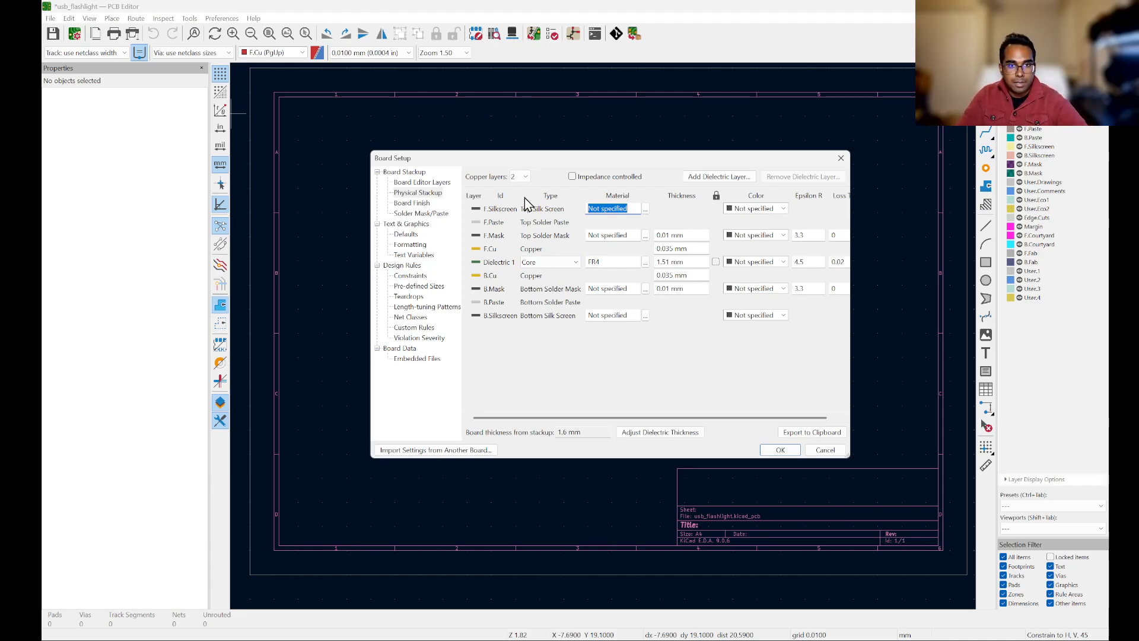
{"action": "left_click", "coordinate": [525, 177]}
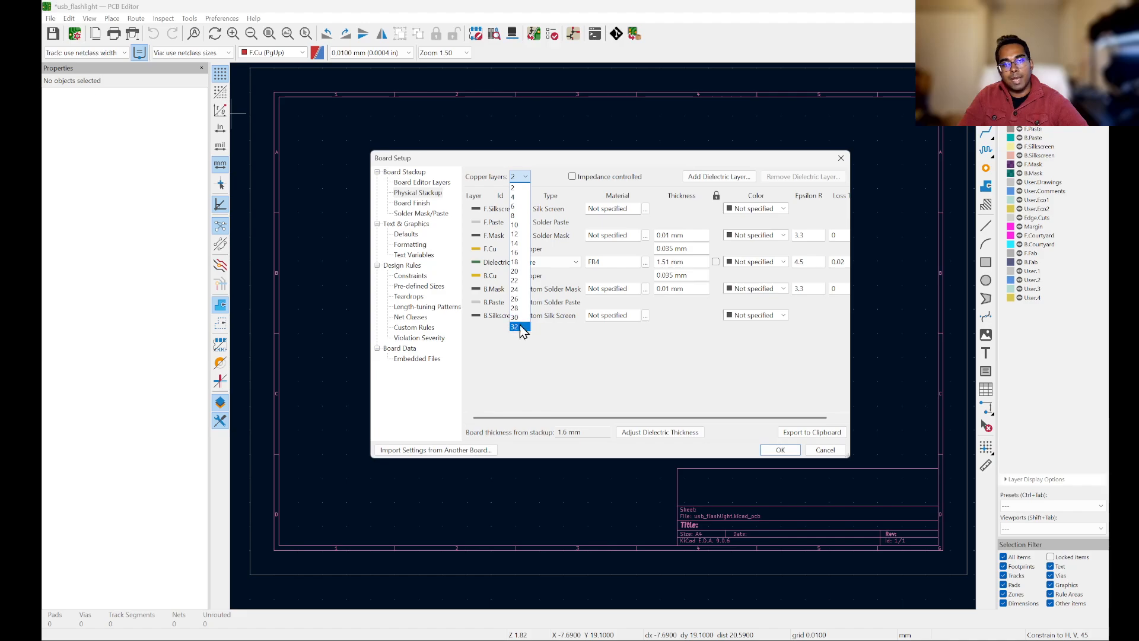
{"action": "left_click", "coordinate": [623, 389]}
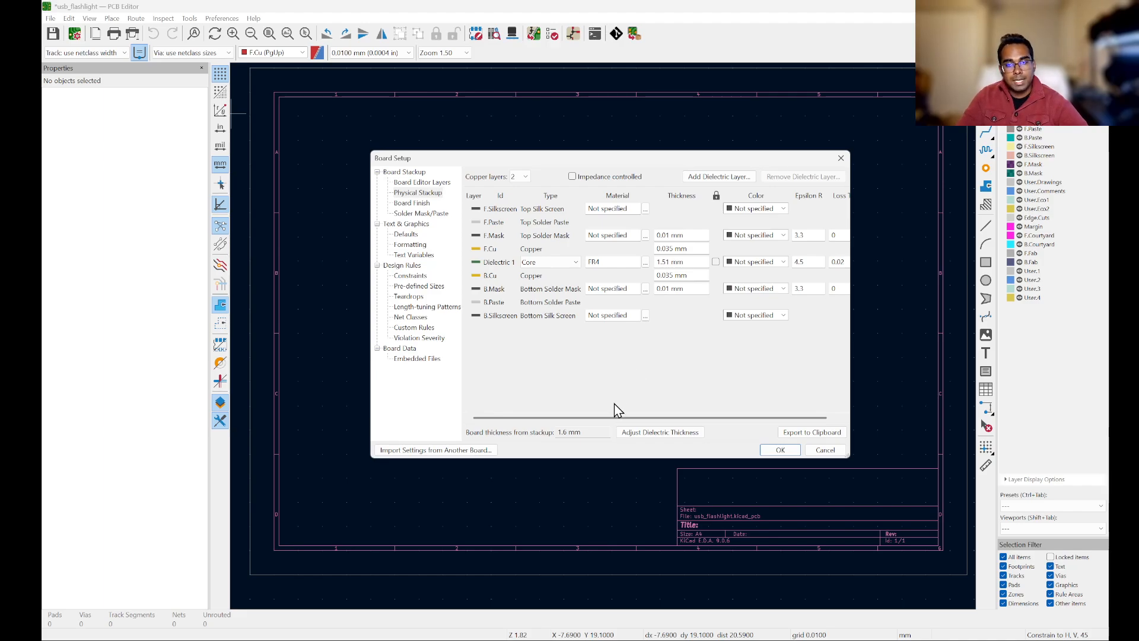
{"action": "key", "text": "Tab"}
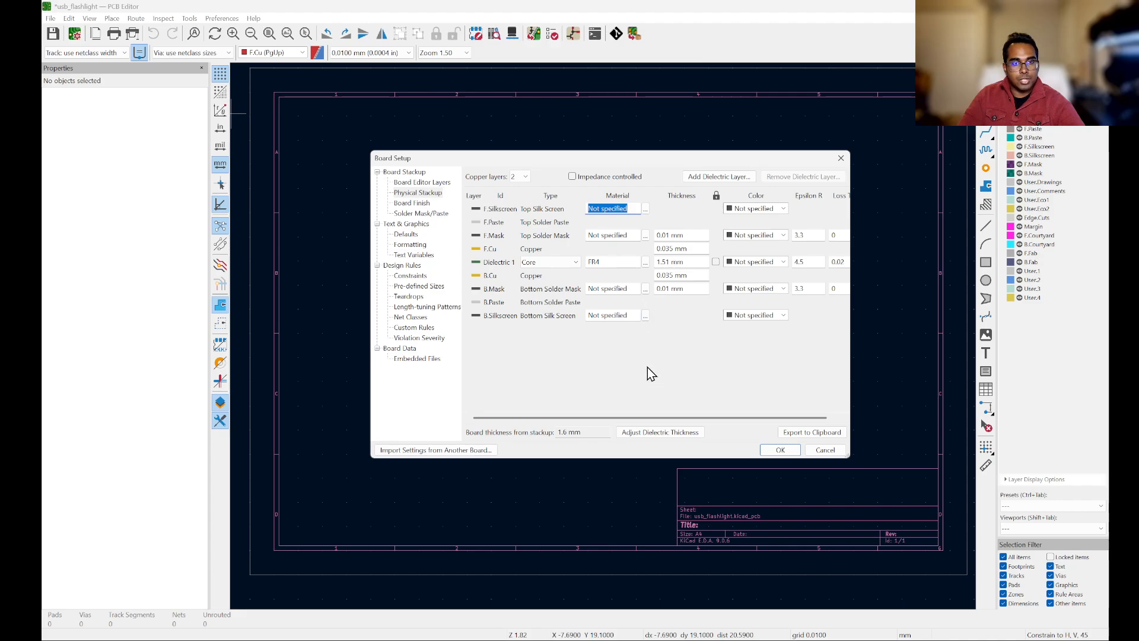
Step: Review the Board Finish, Solder Mask/Paste and Constraints pages of Board Setup
{"action": "left_click", "coordinate": [423, 205]}
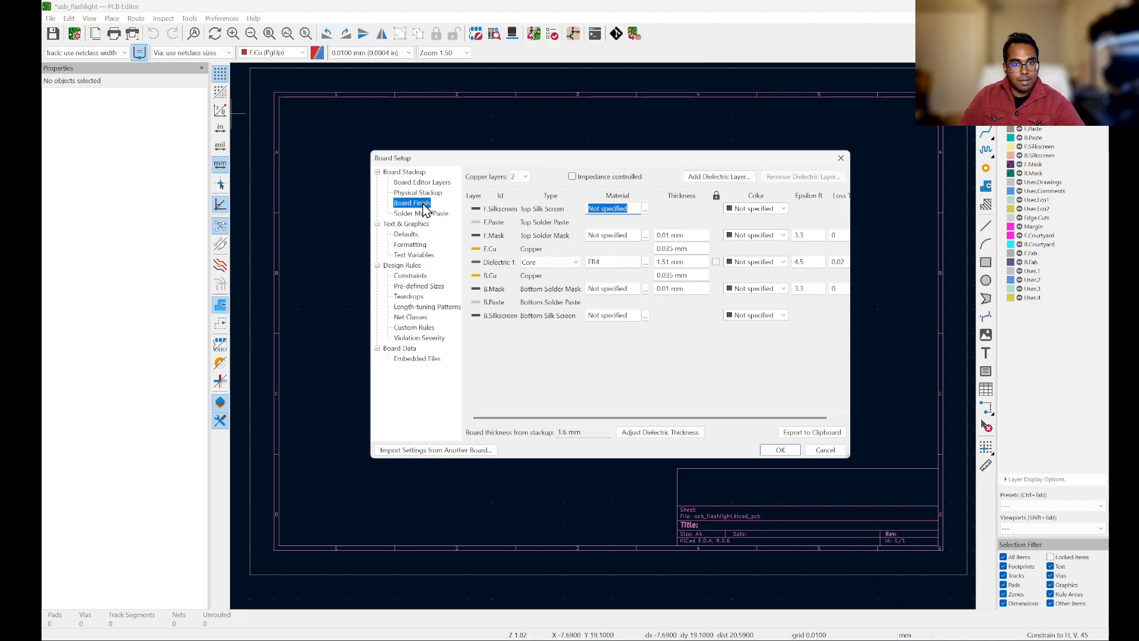
{"action": "left_click", "coordinate": [419, 214]}
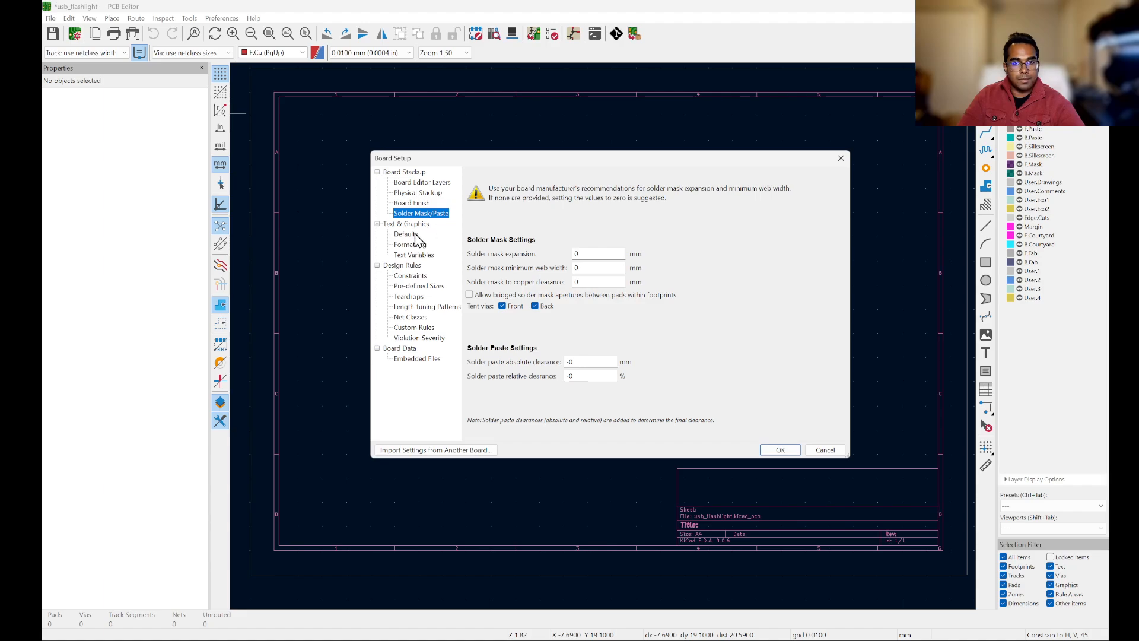
{"action": "left_click", "coordinate": [411, 277]}
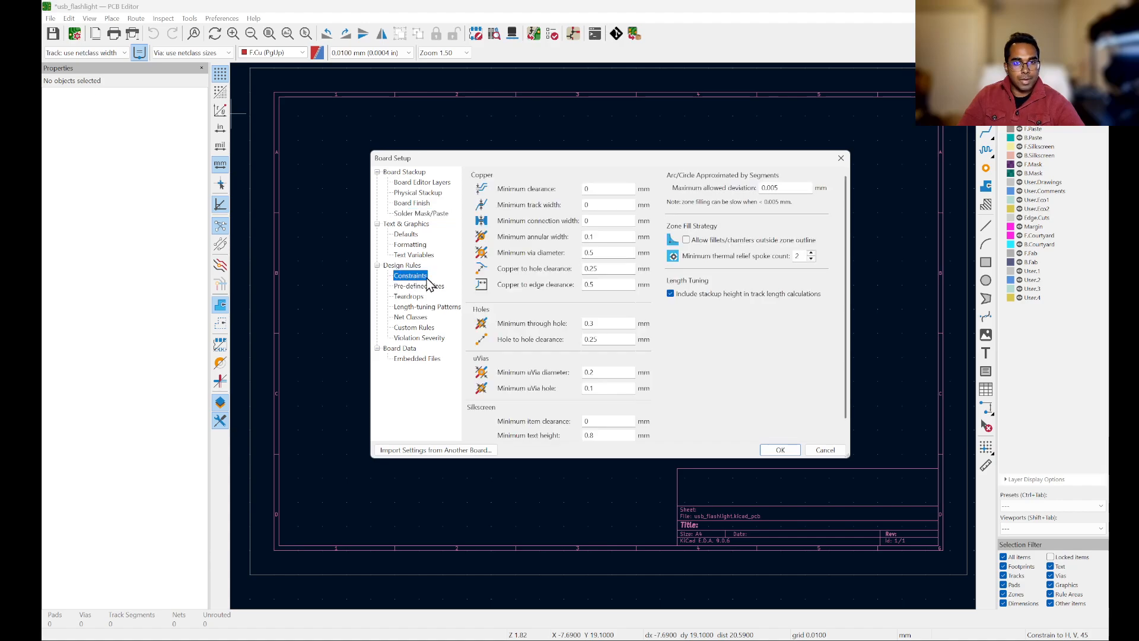
{"action": "key", "text": "Tab"}
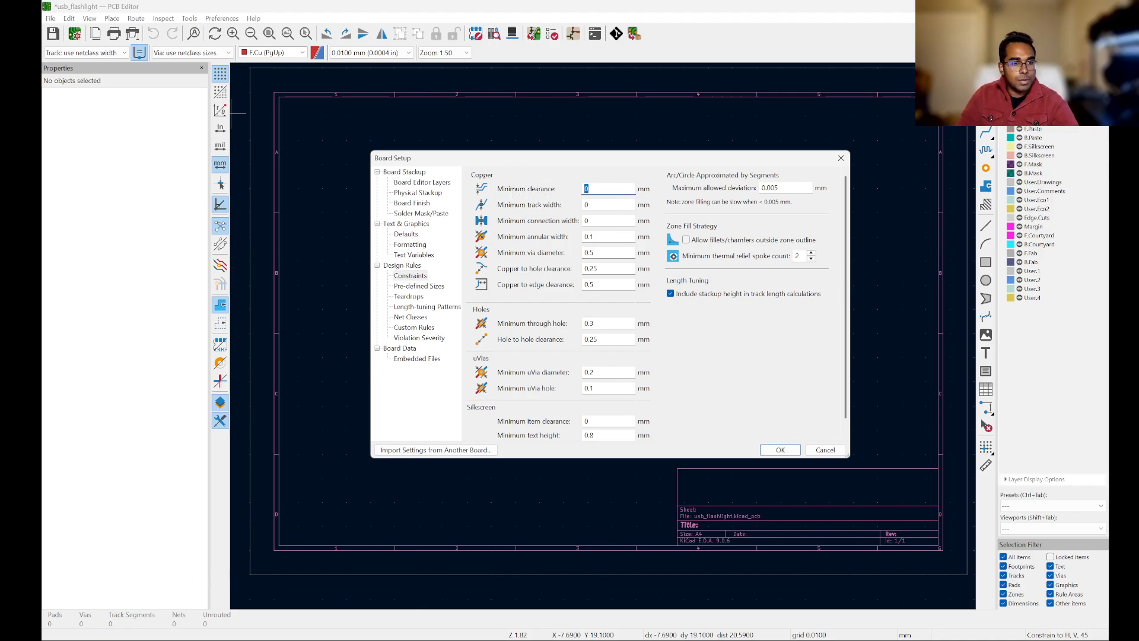
Step: Switch to the browser and search the web for "aisler manufacturing capabilities"
{"action": "mouse_move", "coordinate": [134, 639]}
{"action": "left_click", "coordinate": [134, 600]}
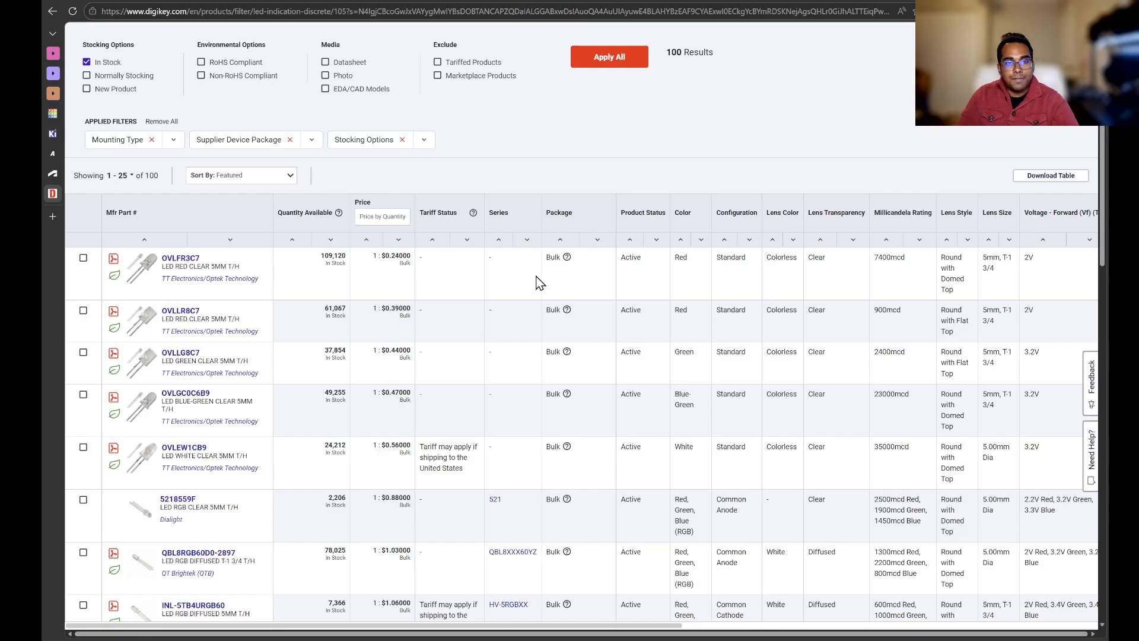
{"action": "left_click", "coordinate": [719, 11]}
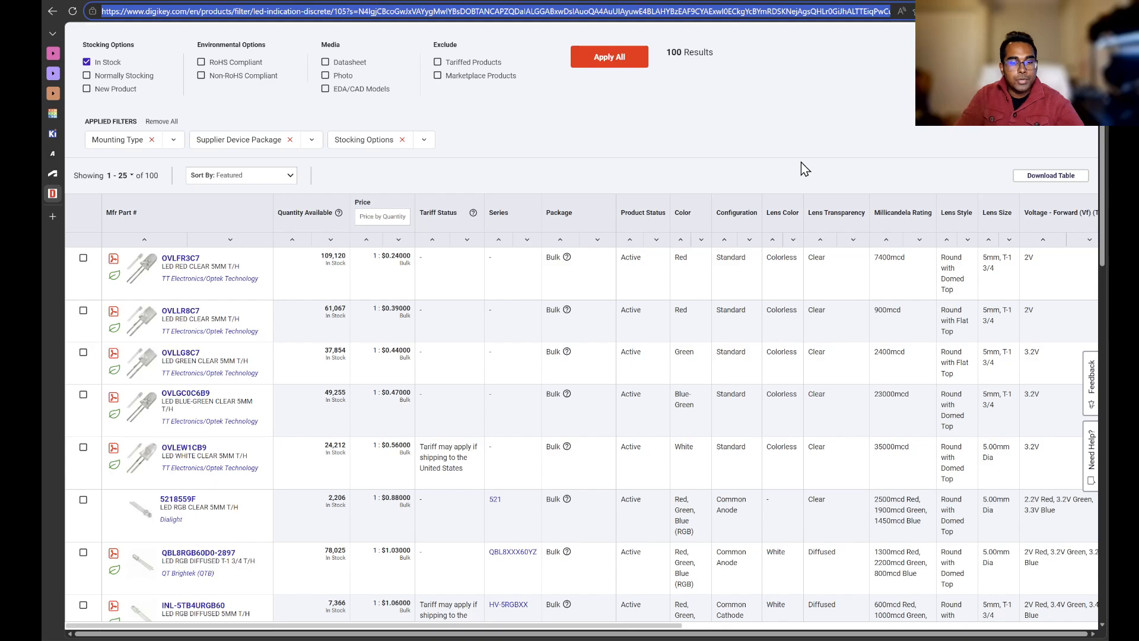
{"action": "type", "text": "aisler"}
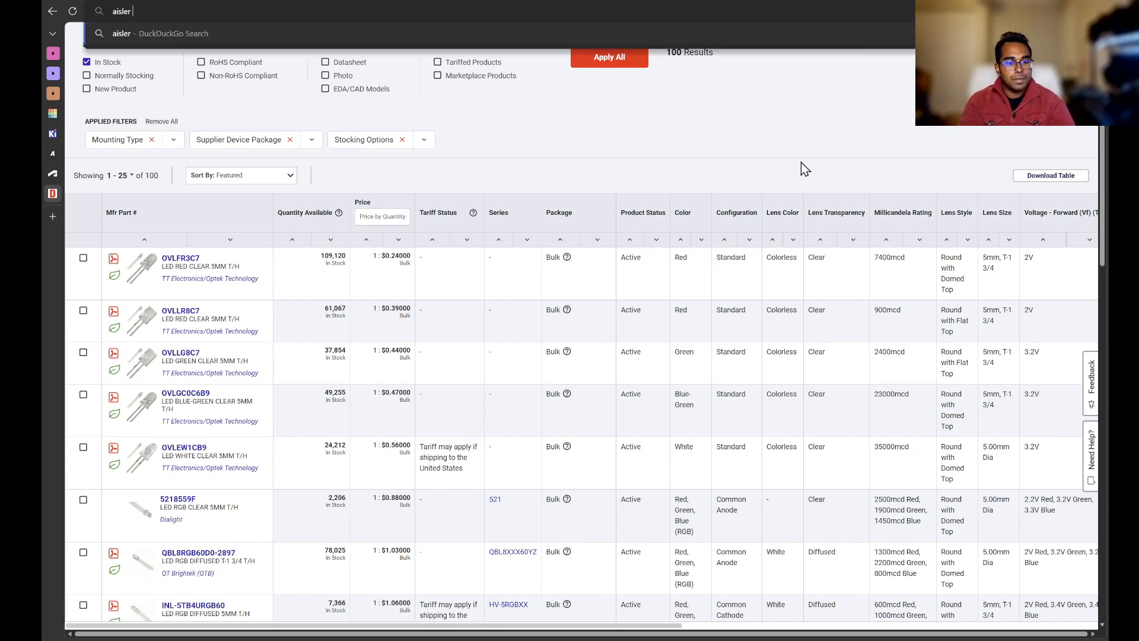
{"action": "type", "text": " manufactur"}
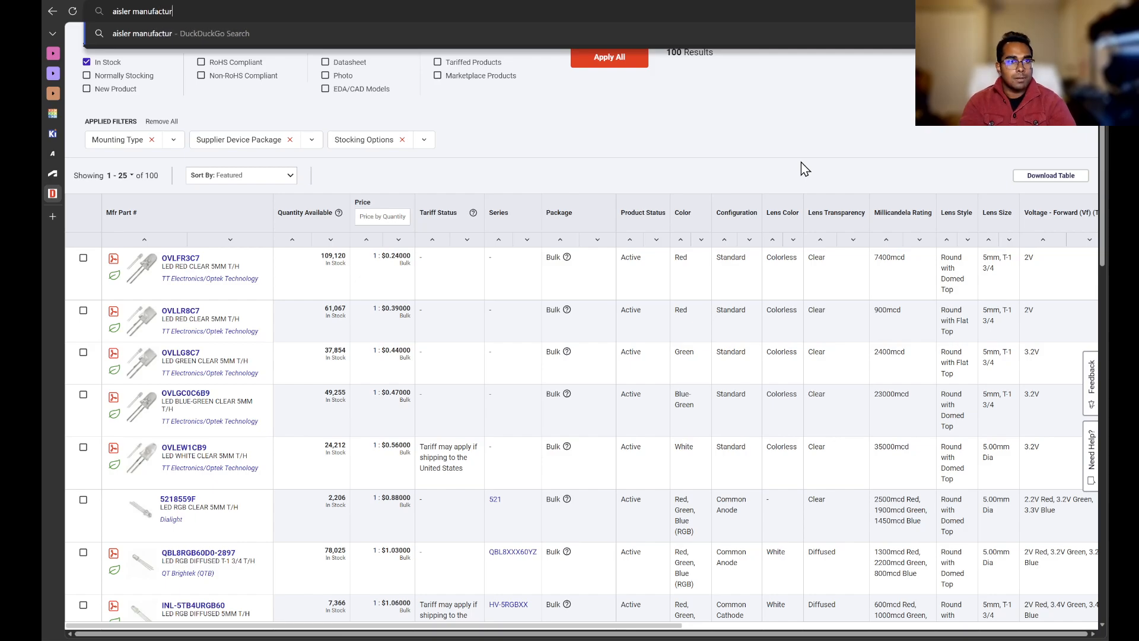
{"action": "type", "text": "ing capabilities"}
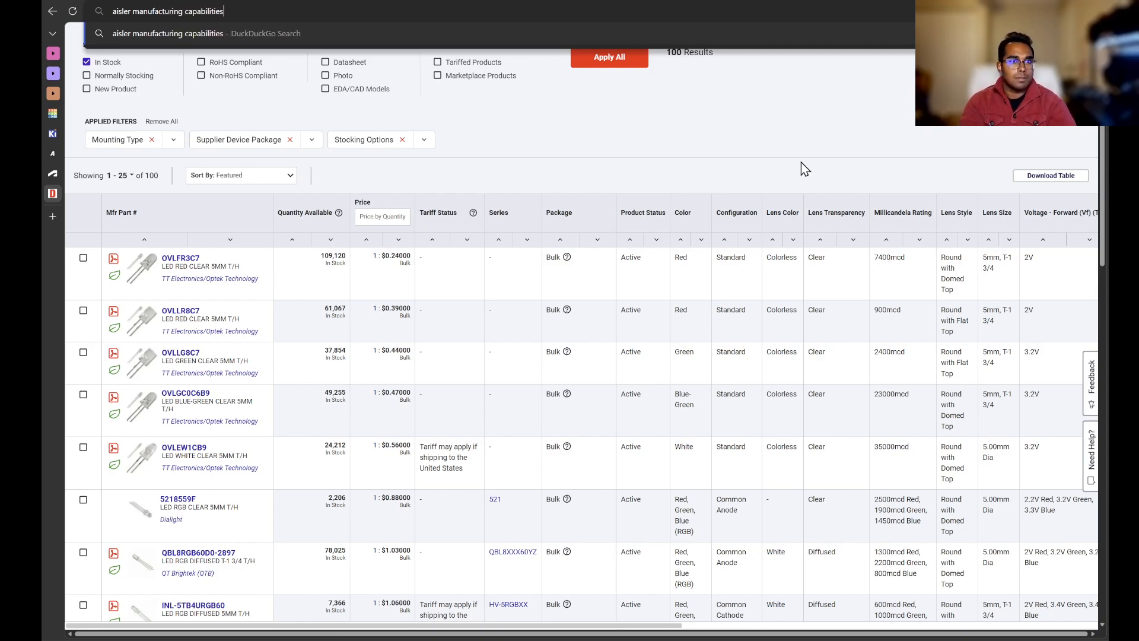
{"action": "key", "text": "Return"}
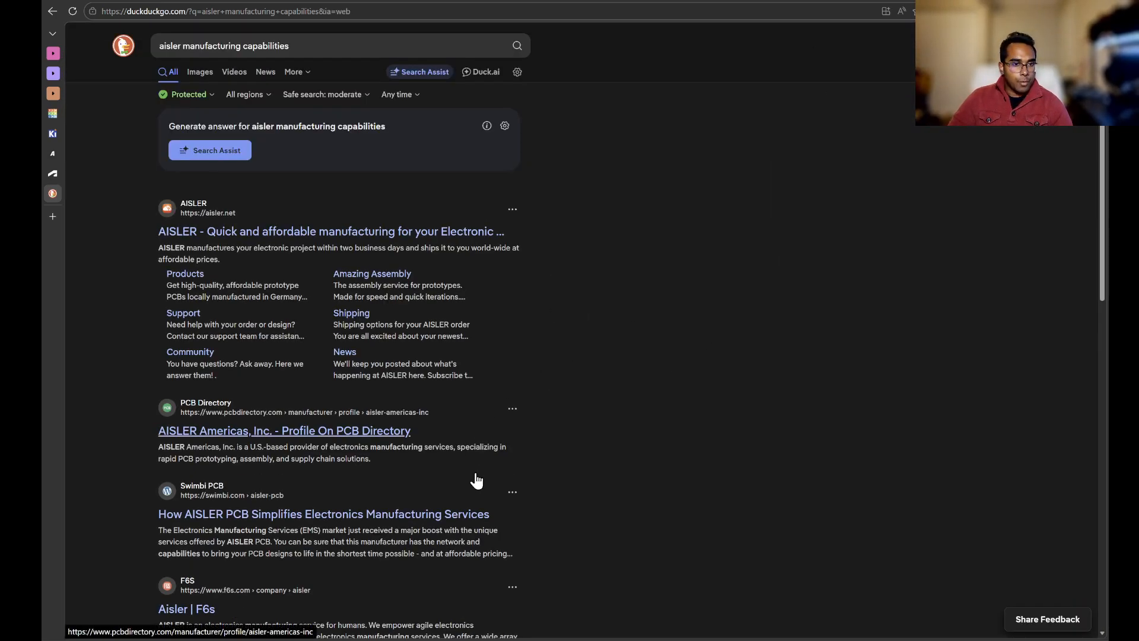
Step: Open the AISLER website's technical capabilities and the 2 Layer 1.6 mm 35 µm HASL design rules page
{"action": "scroll", "coordinate": [620, 369], "scroll_direction": "down", "scroll_amount": 1}
{"action": "scroll", "coordinate": [595, 342], "scroll_direction": "down", "scroll_amount": 2}
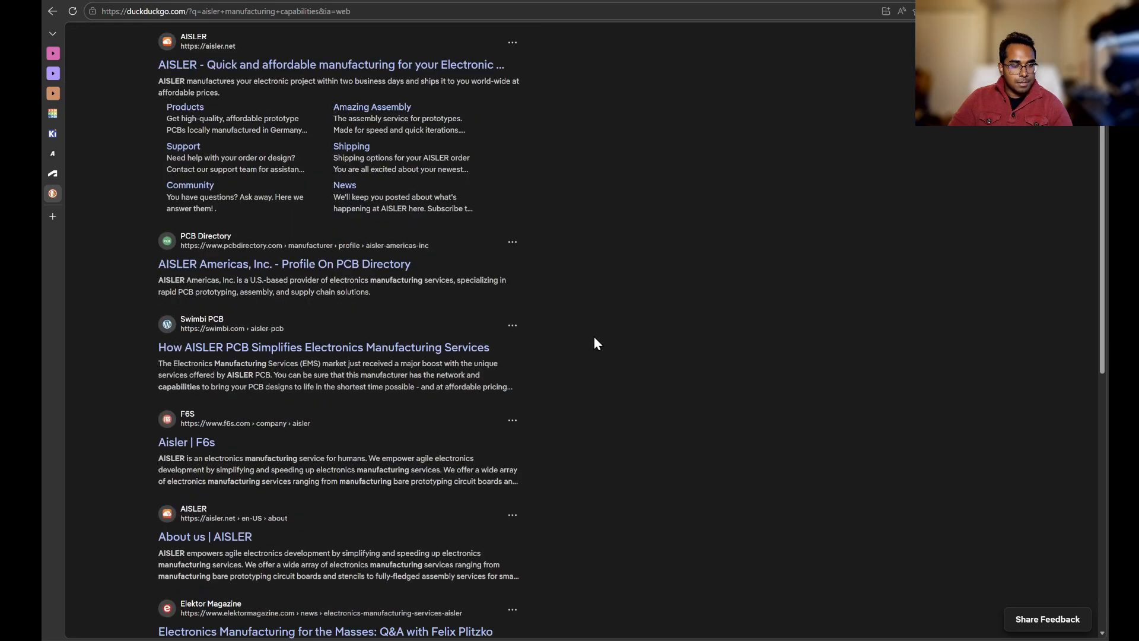
{"action": "scroll", "coordinate": [595, 341], "scroll_direction": "down", "scroll_amount": 1}
{"action": "scroll", "coordinate": [595, 343], "scroll_direction": "up", "scroll_amount": 4}
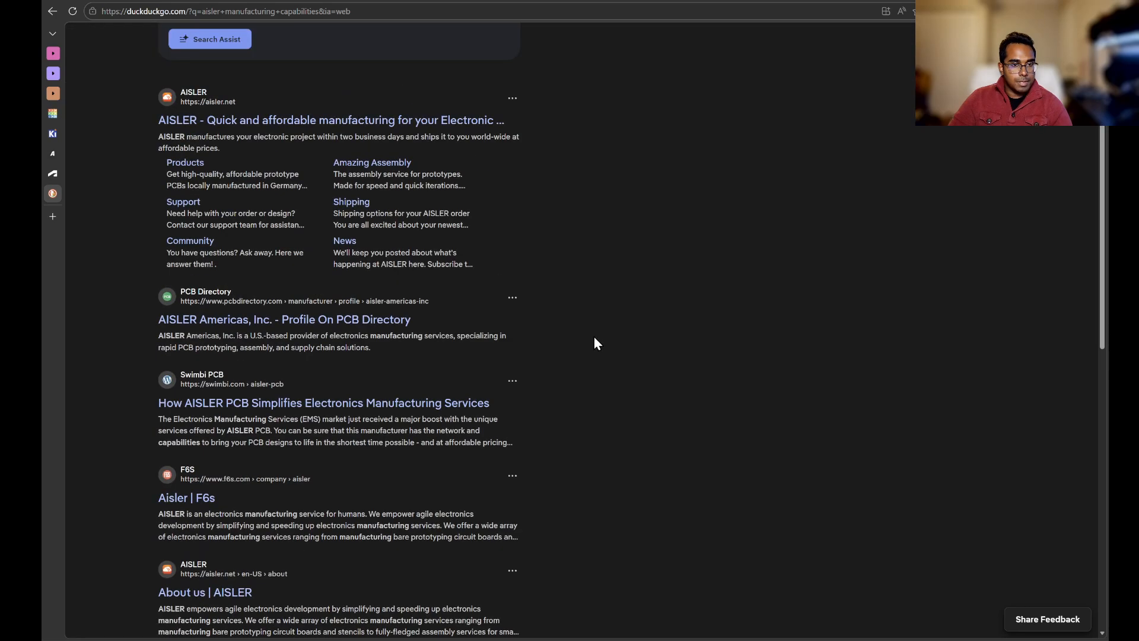
{"action": "left_click", "coordinate": [409, 233]}
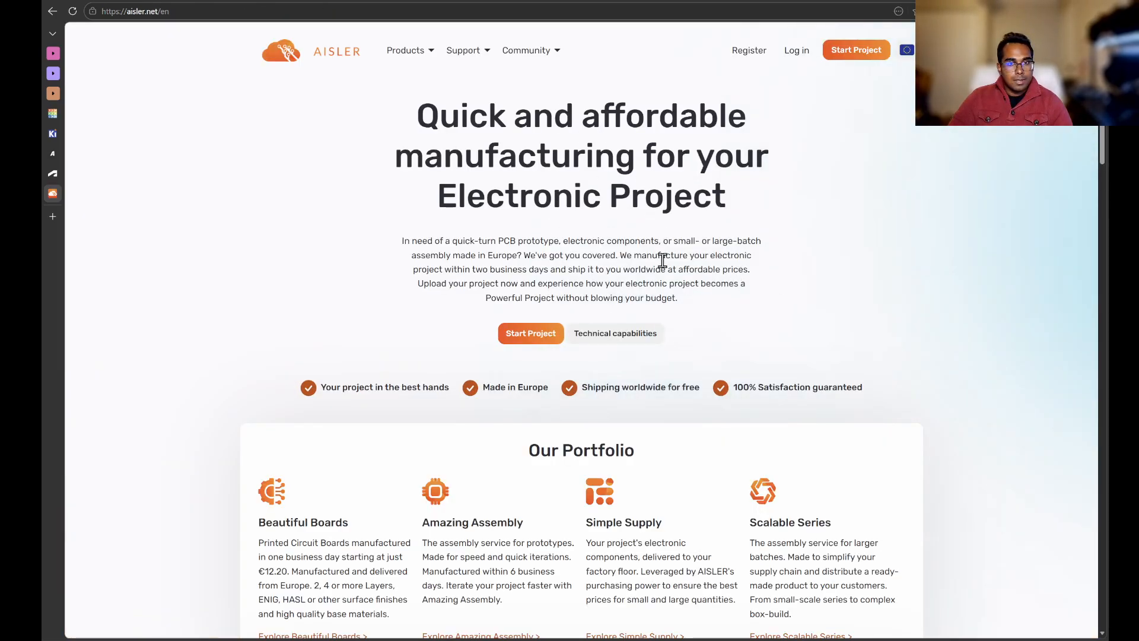
{"action": "left_click", "coordinate": [647, 334]}
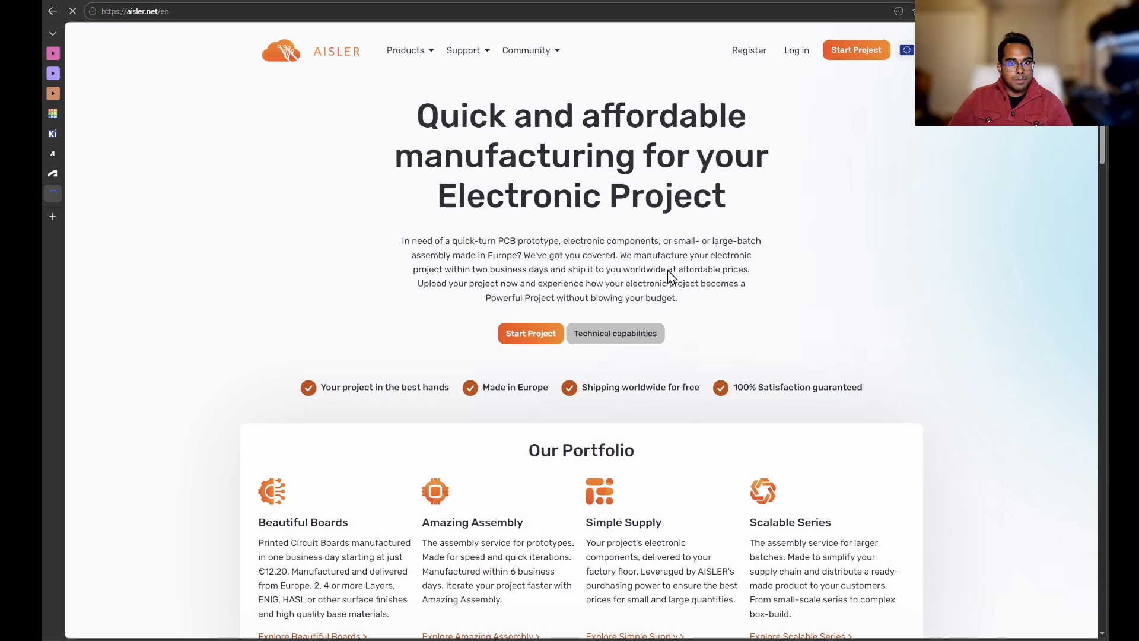
{"action": "scroll", "coordinate": [666, 258], "scroll_direction": "down", "scroll_amount": 3}
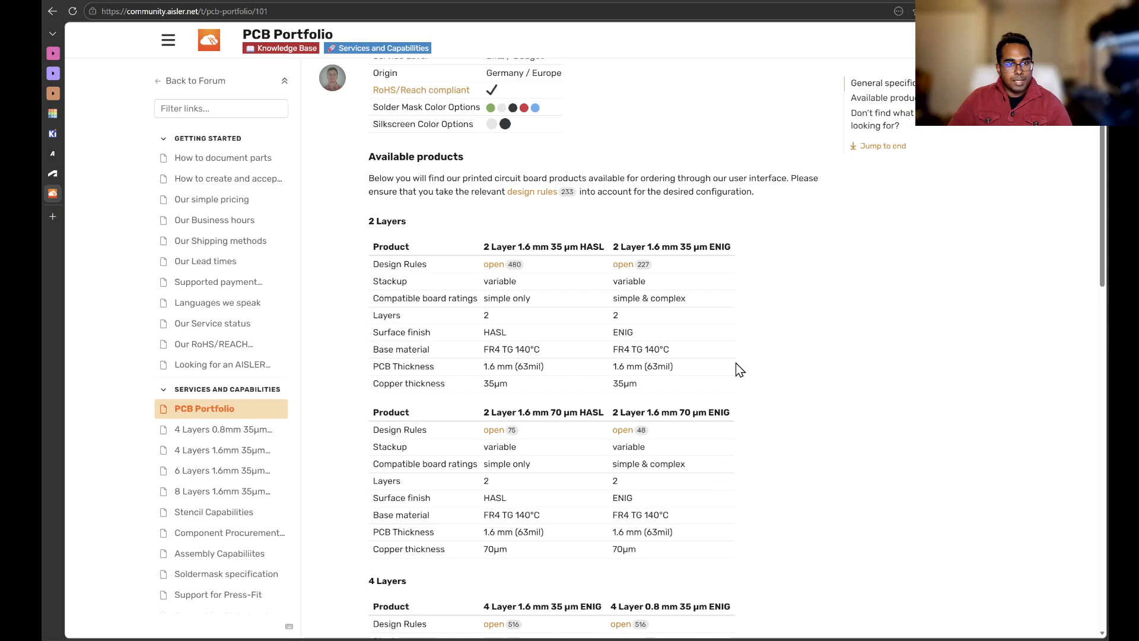
{"action": "scroll", "coordinate": [749, 344], "scroll_direction": "down", "scroll_amount": 1}
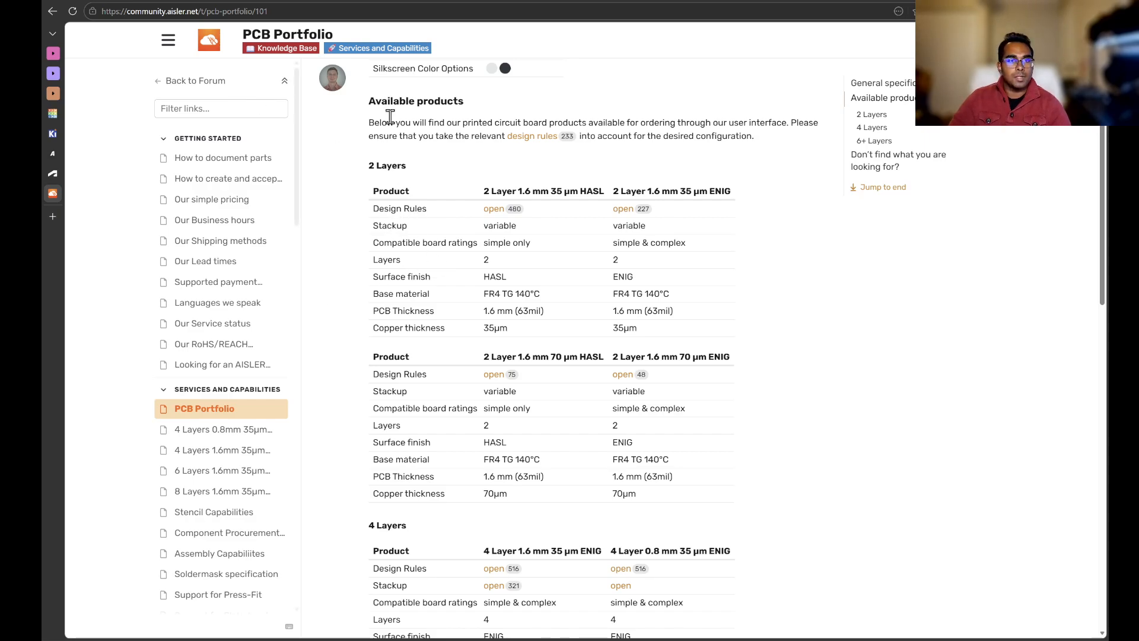
{"action": "left_click", "coordinate": [492, 209]}
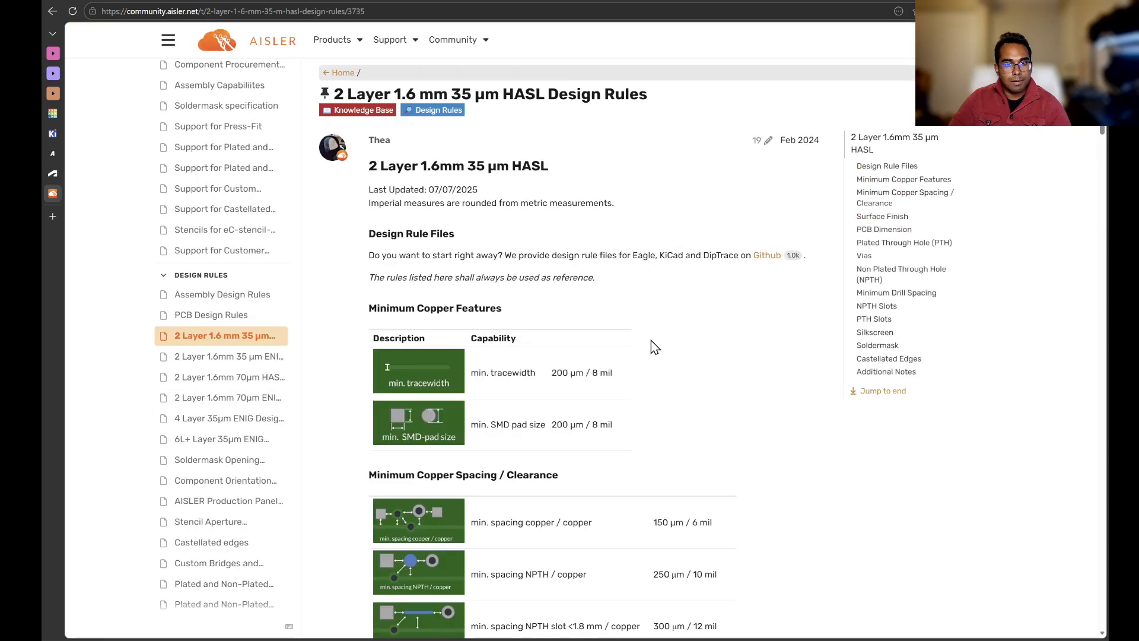
Step: Read the minimum copper spacing rules and set the Board Setup minimum clearance to 0.15 mm
{"action": "scroll", "coordinate": [650, 340], "scroll_direction": "down", "scroll_amount": 1}
{"action": "scroll", "coordinate": [681, 261], "scroll_direction": "down", "scroll_amount": 2}
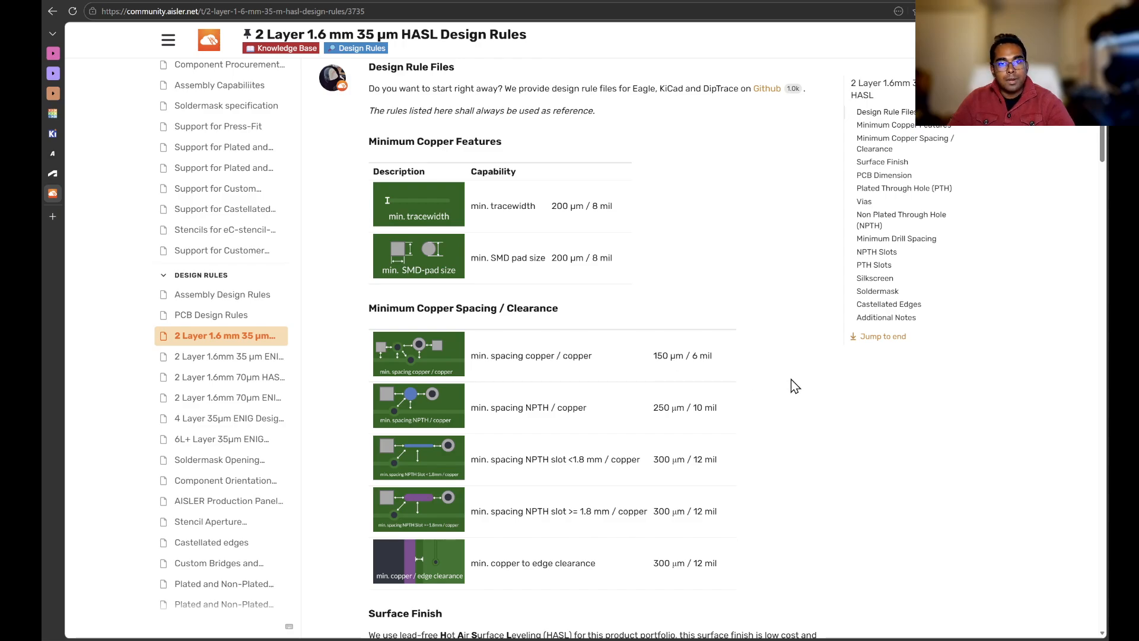
{"action": "key", "text": "alt+Tab"}
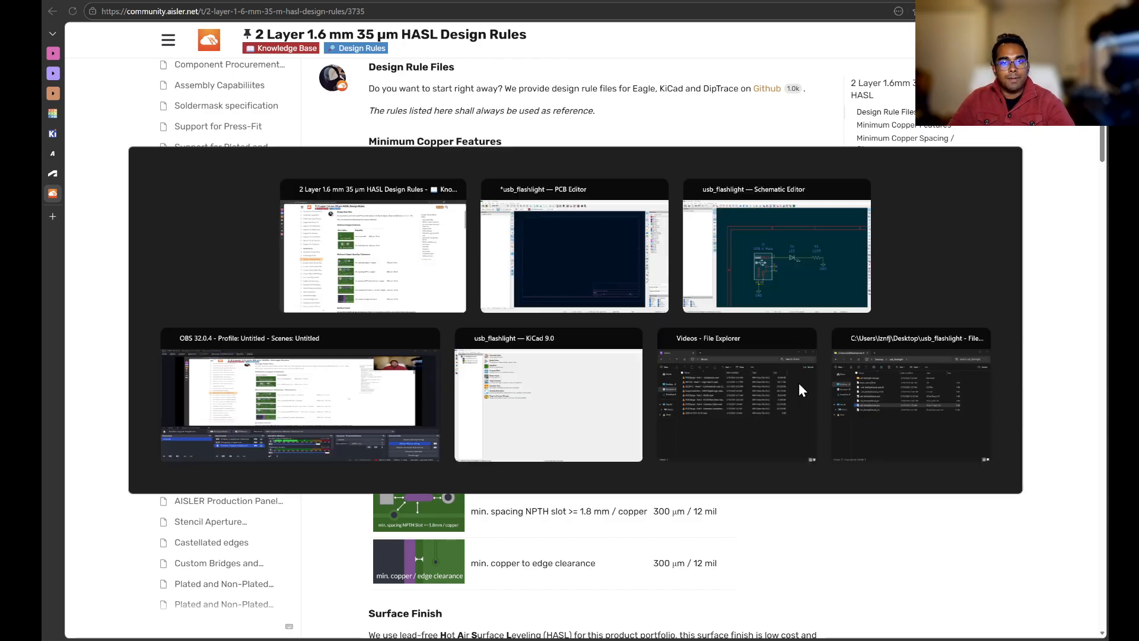
{"action": "left_click", "coordinate": [592, 190]}
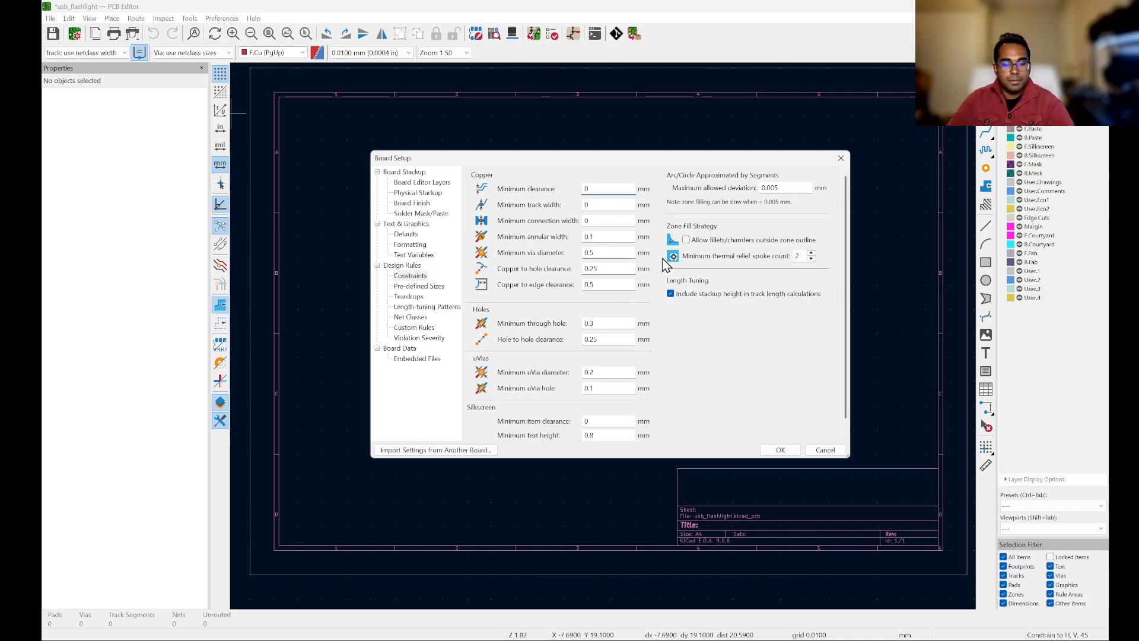
{"action": "type", "text": ".1"}
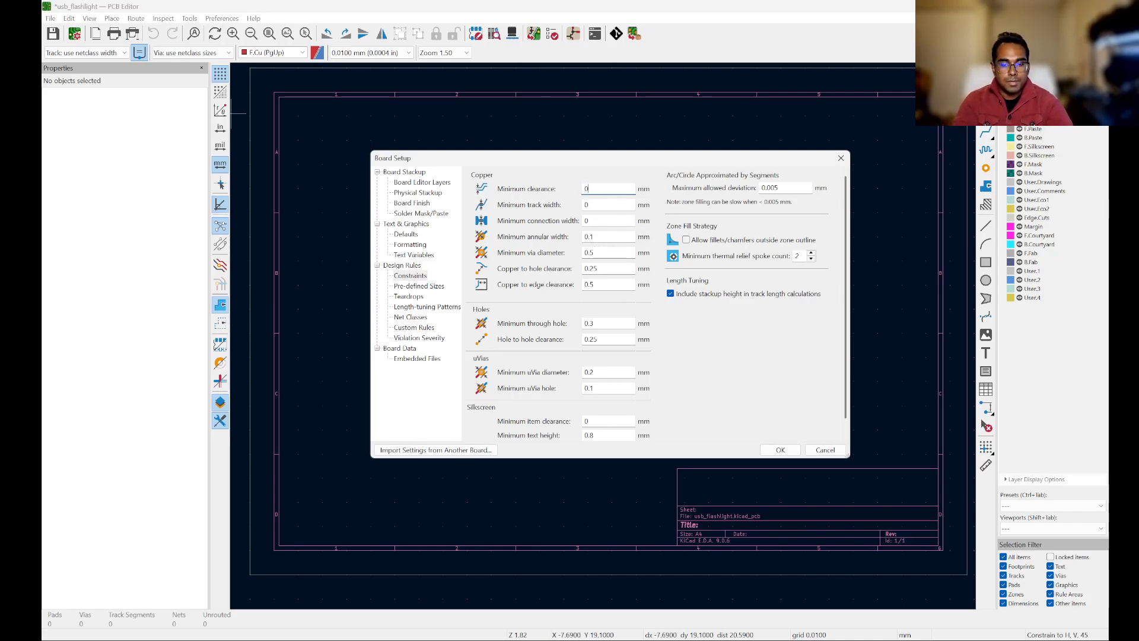
{"action": "type", "text": "5"}
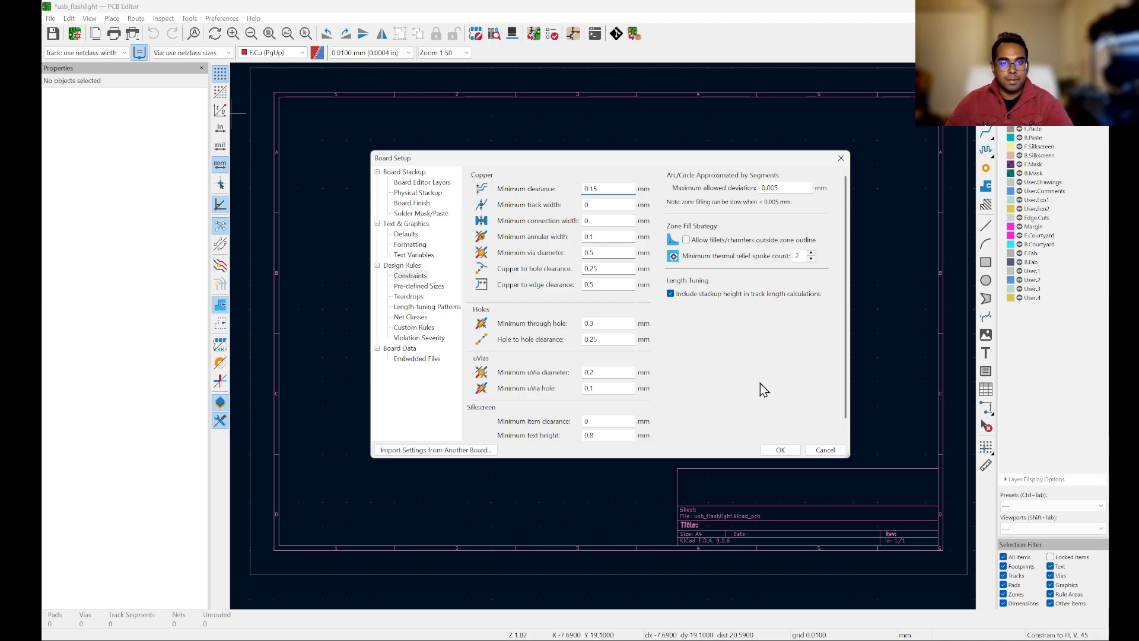
Step: Set the minimum track width to 0.2 mm, checking the manufacturer's trace width rule
{"action": "left_click", "coordinate": [608, 202]}
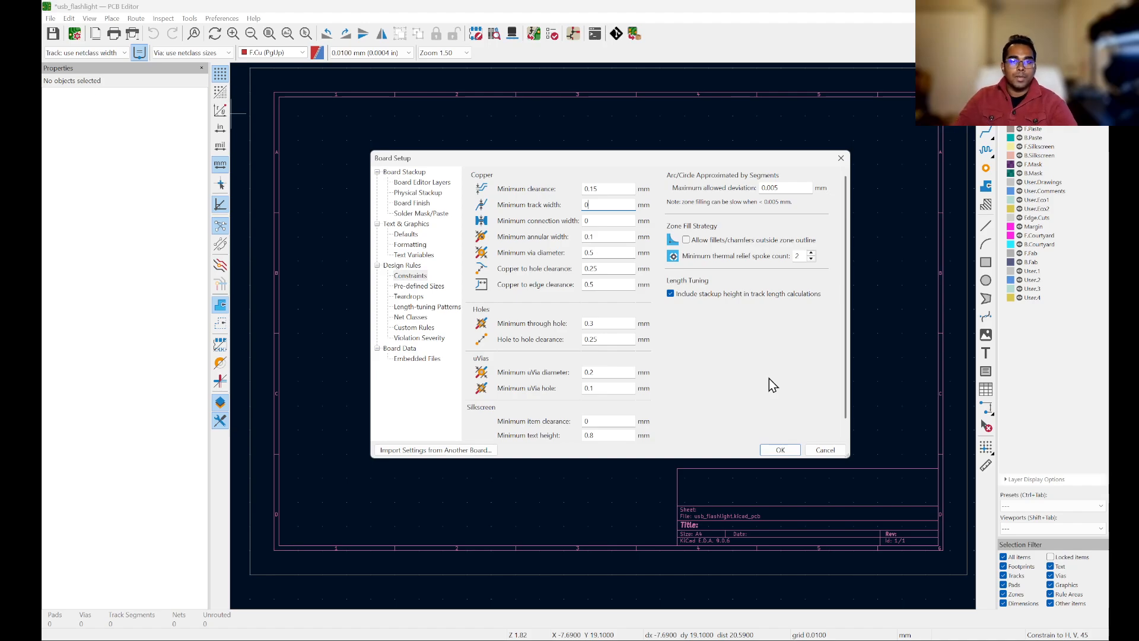
{"action": "key", "text": "alt+Tab"}
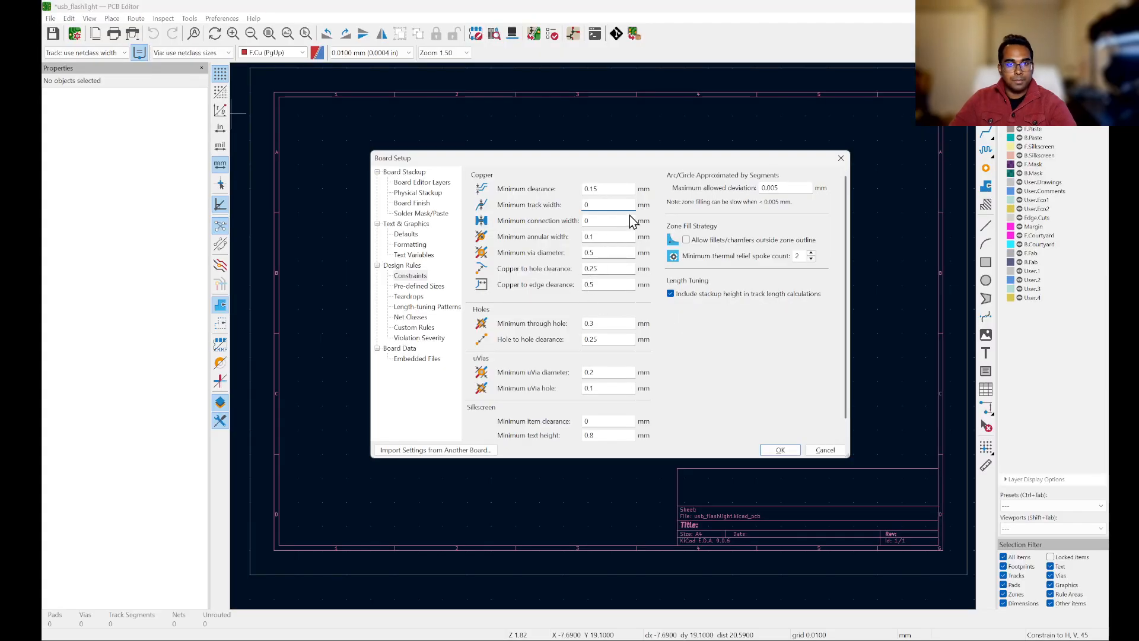
{"action": "type", "text": ".2"}
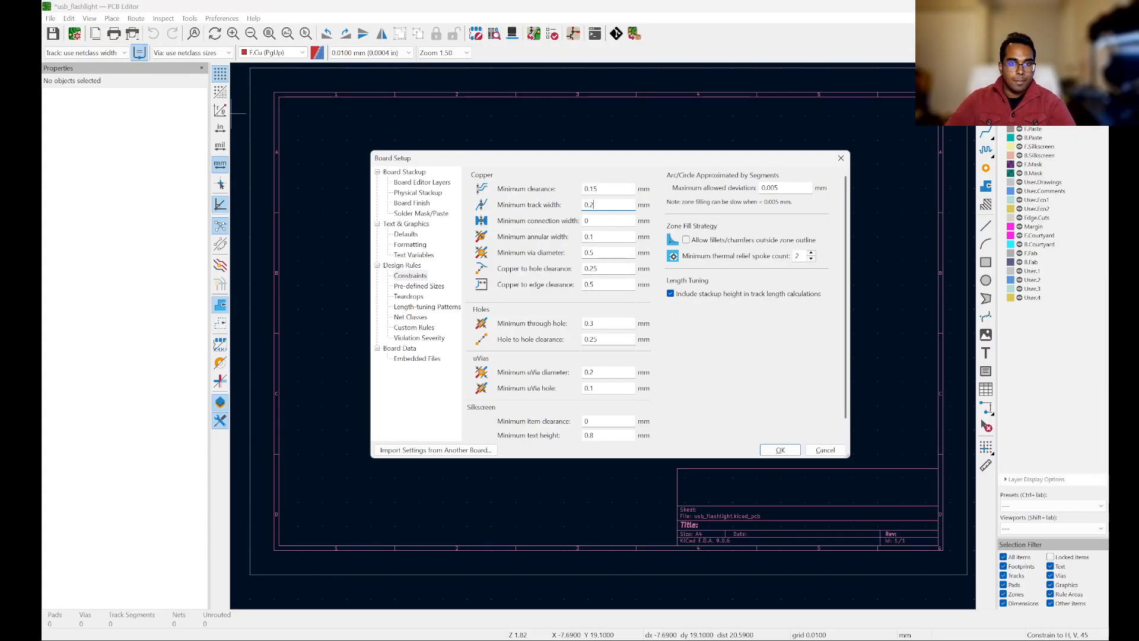
Step: Set the minimum connection width to 0.2 mm after consulting the manufacturer's rules page
{"action": "left_click", "coordinate": [590, 220]}
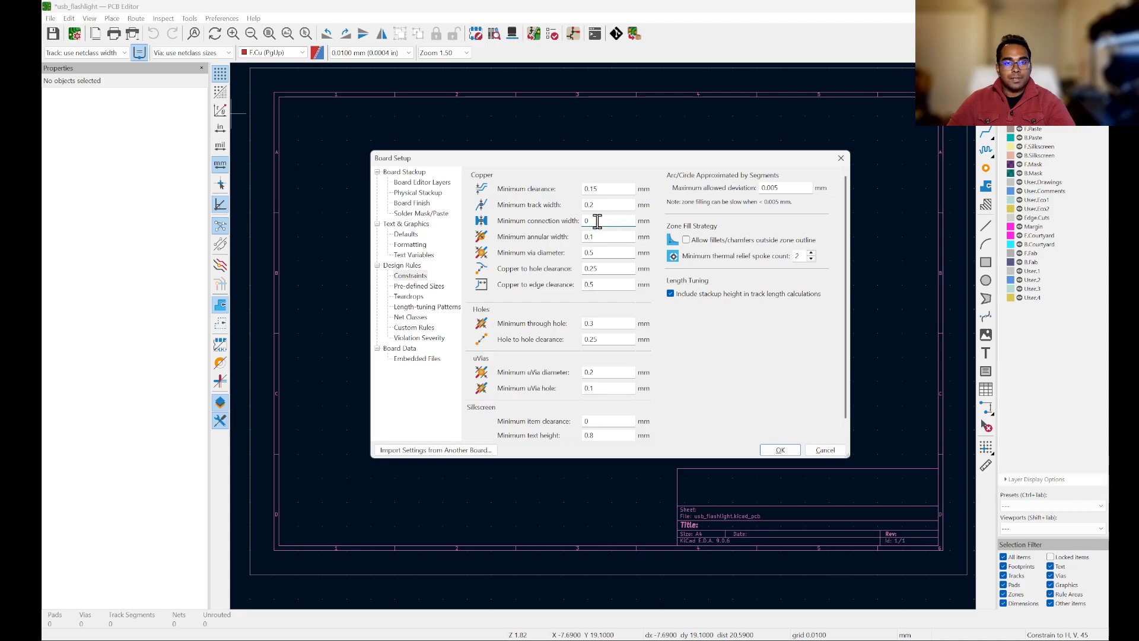
{"action": "type", "text": "0"}
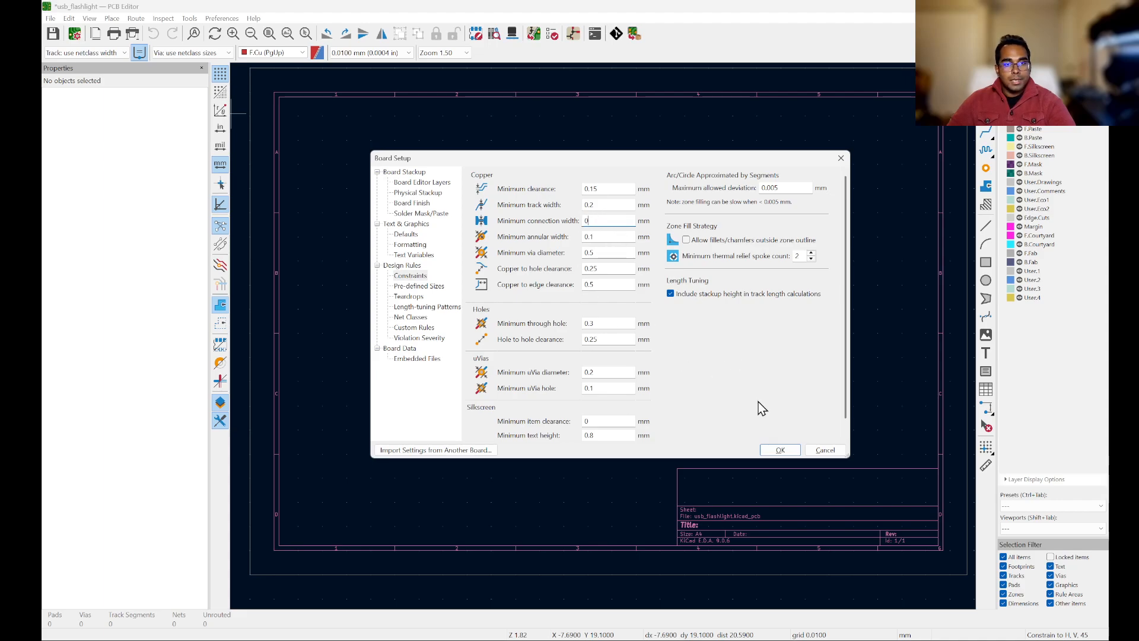
{"action": "key", "text": "alt+Tab"}
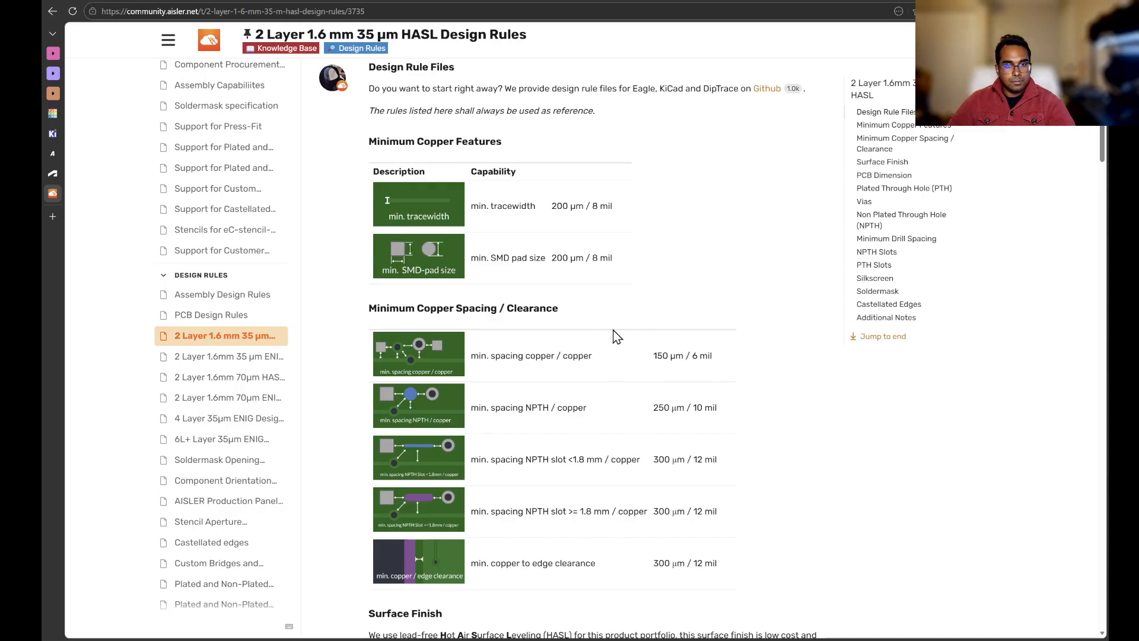
{"action": "scroll", "coordinate": [736, 285], "scroll_direction": "down", "scroll_amount": 1}
{"action": "key", "text": "alt+Tab"}
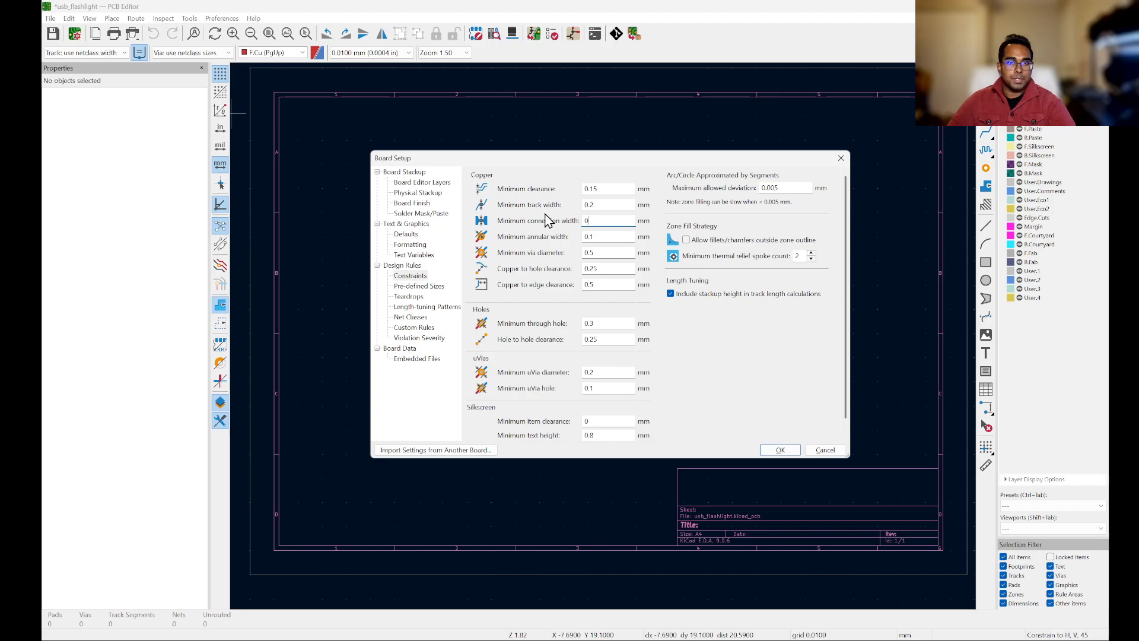
{"action": "double_click", "coordinate": [603, 220]}
{"action": "type", "text": "0.2"}
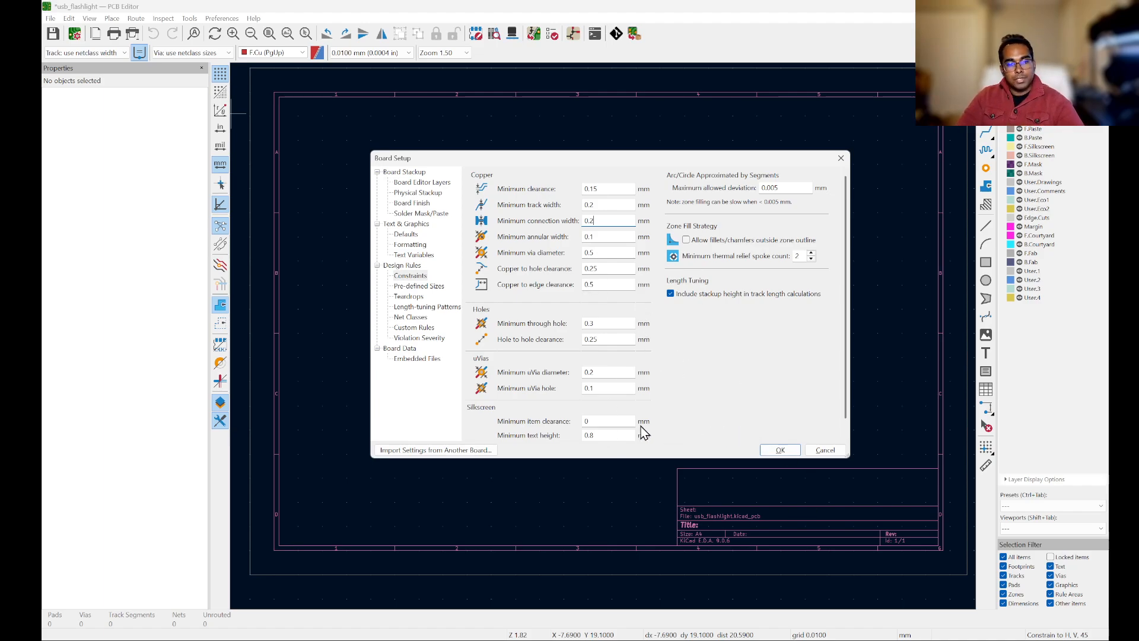
Step: Review the AISLER copper spacing, edge clearance and surface finish rules, then return to Board Setup
{"action": "key", "text": "alt+Tab"}
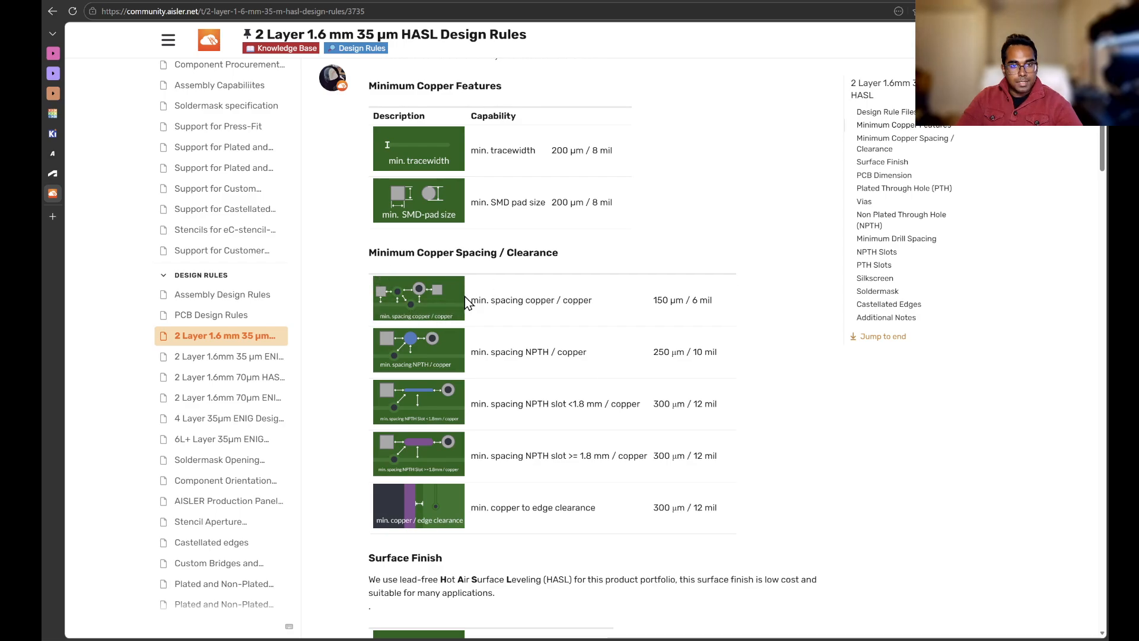
{"action": "scroll", "coordinate": [429, 320], "scroll_direction": "up", "scroll_amount": 5, "text": "ctrl"}
{"action": "scroll", "coordinate": [493, 324], "scroll_direction": "down", "scroll_amount": 2}
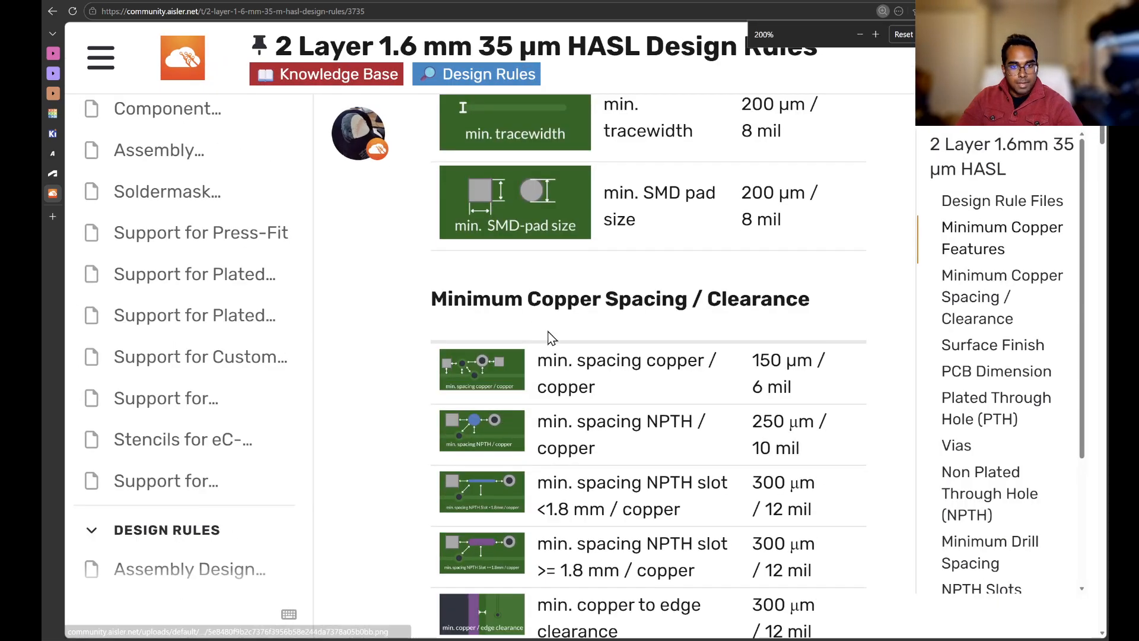
{"action": "scroll", "coordinate": [557, 339], "scroll_direction": "down", "scroll_amount": 4, "text": "ctrl"}
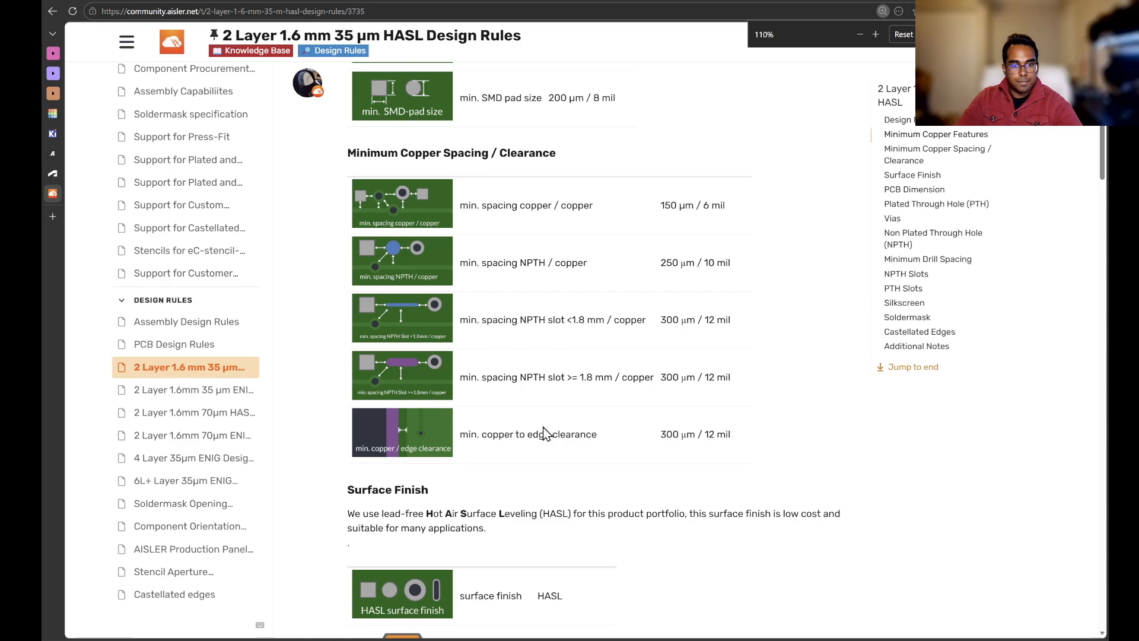
{"action": "scroll", "coordinate": [542, 430], "scroll_direction": "down", "scroll_amount": 3}
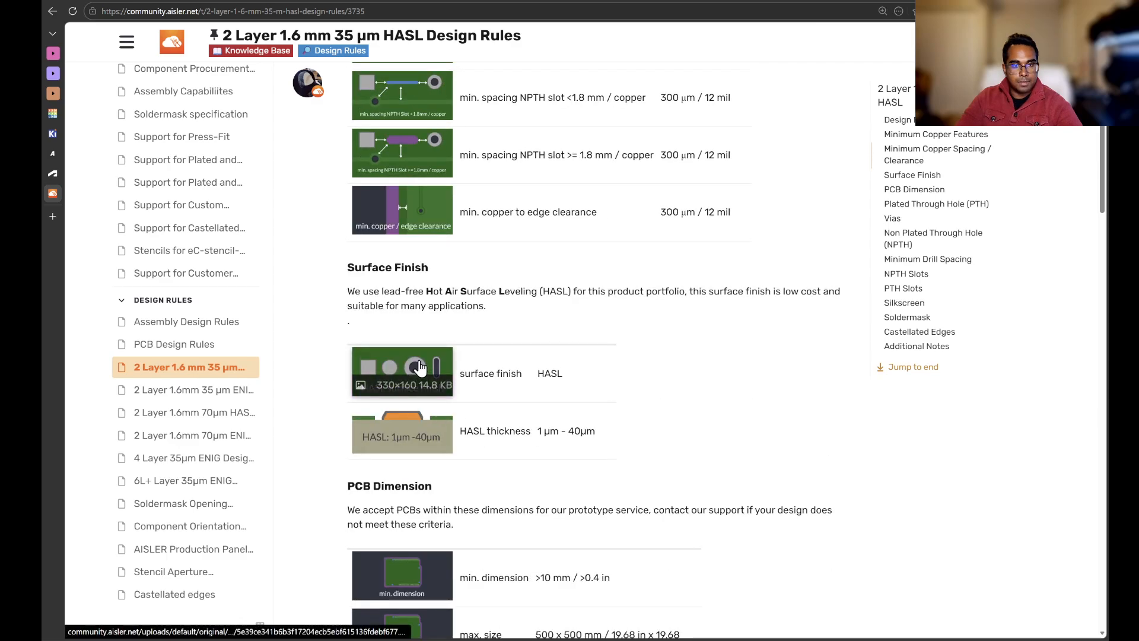
{"action": "left_click", "coordinate": [415, 383]}
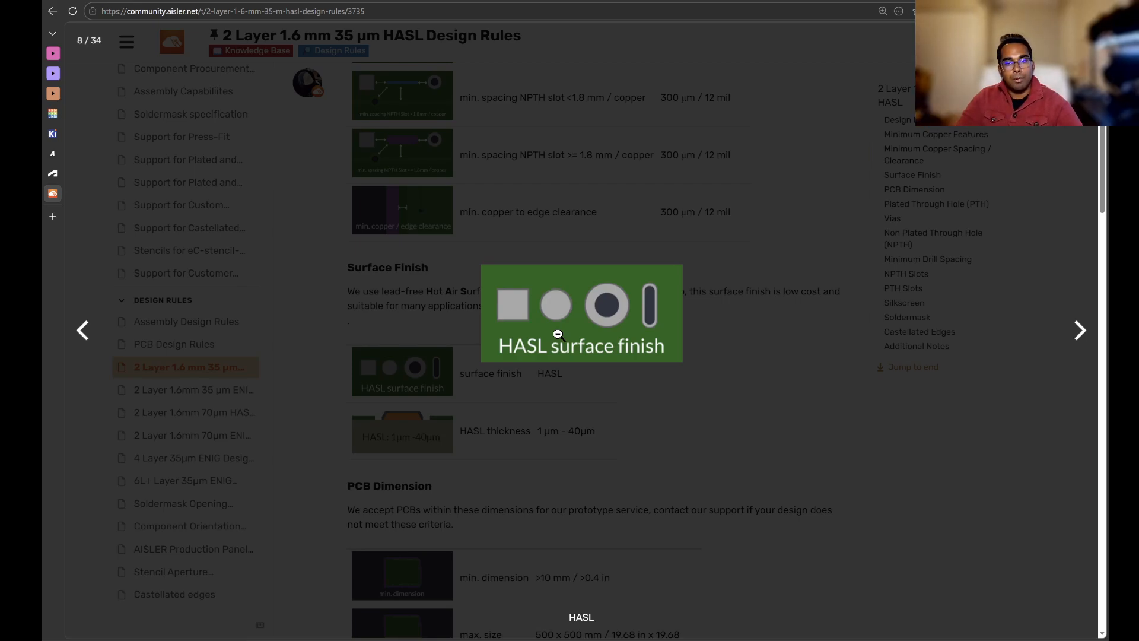
{"action": "left_click", "coordinate": [867, 435]}
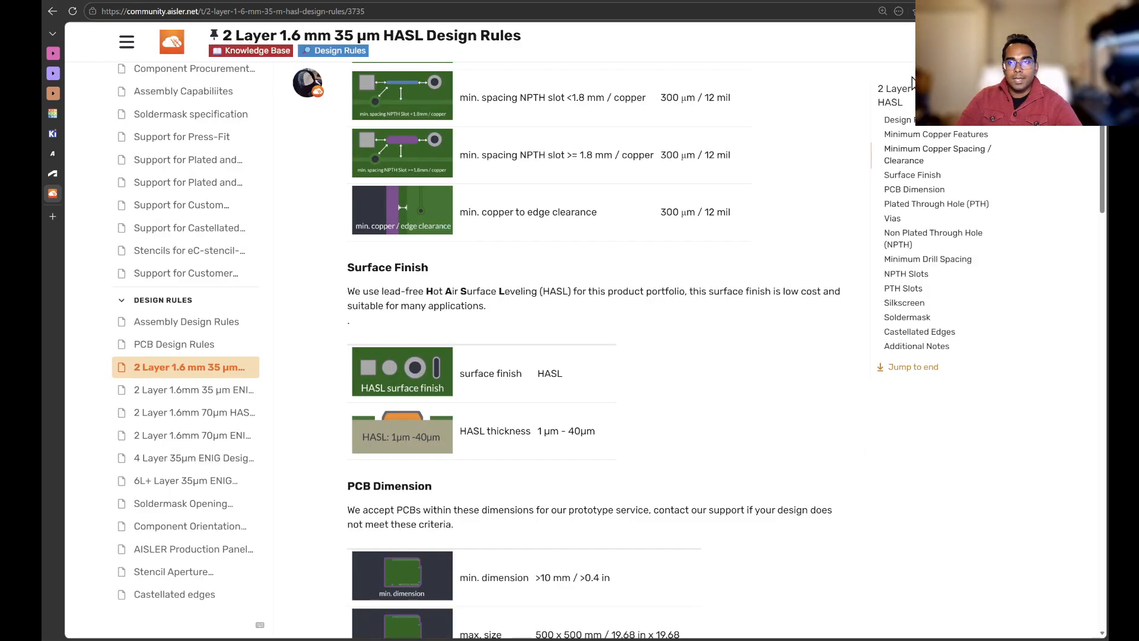
{"action": "left_click", "coordinate": [883, 10]}
{"action": "left_click", "coordinate": [904, 35]}
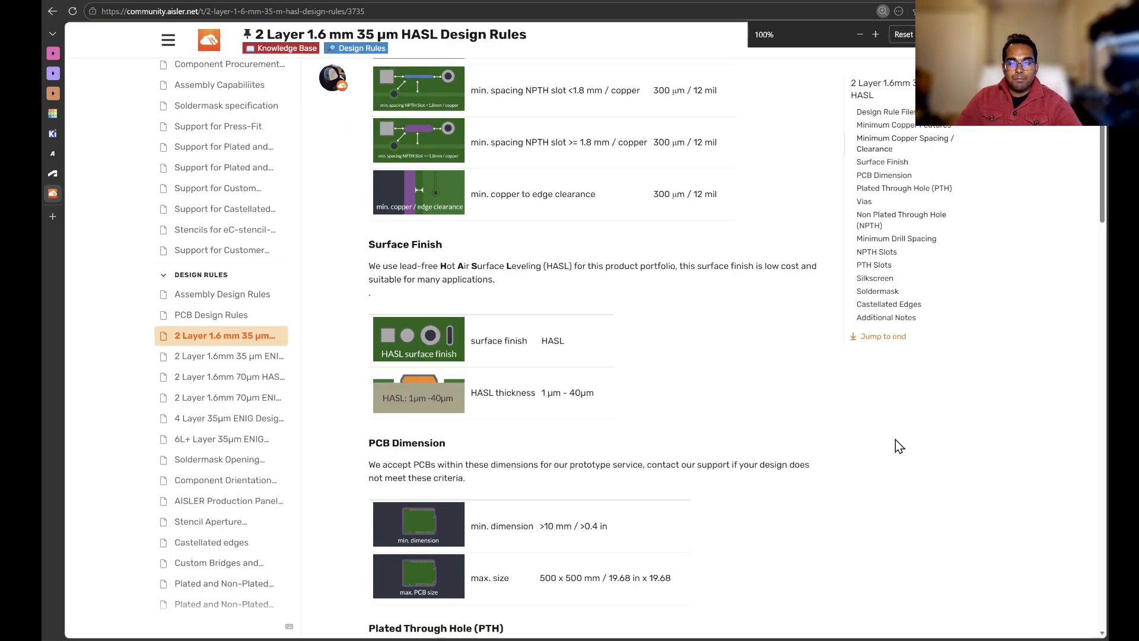
{"action": "scroll", "coordinate": [835, 328], "scroll_direction": "up", "scroll_amount": 4}
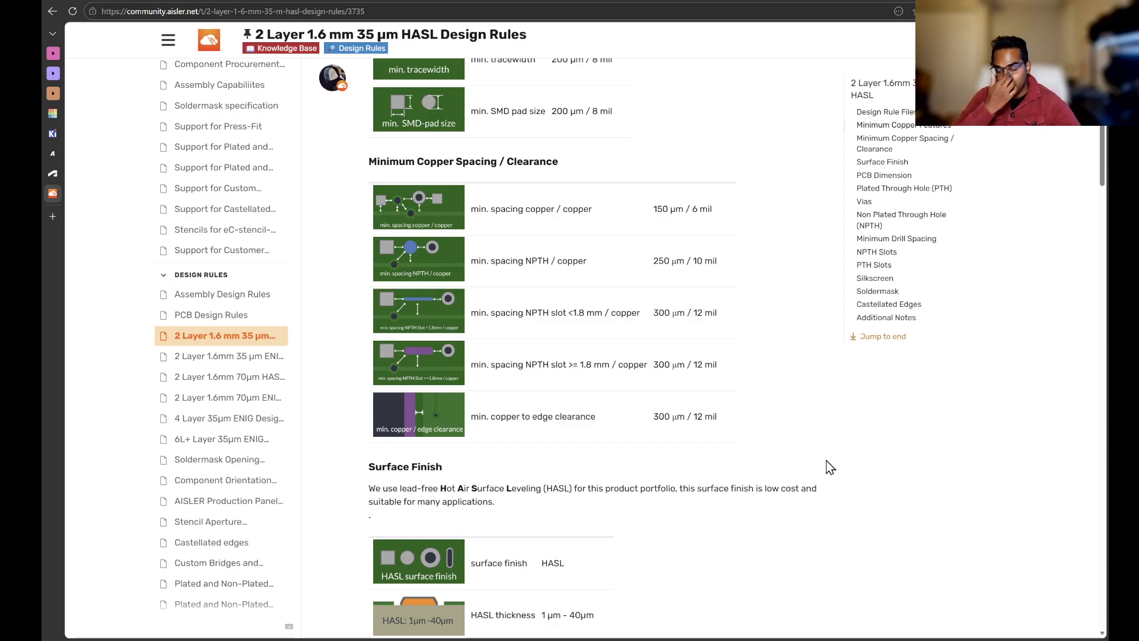
{"action": "key", "text": "alt+Tab"}
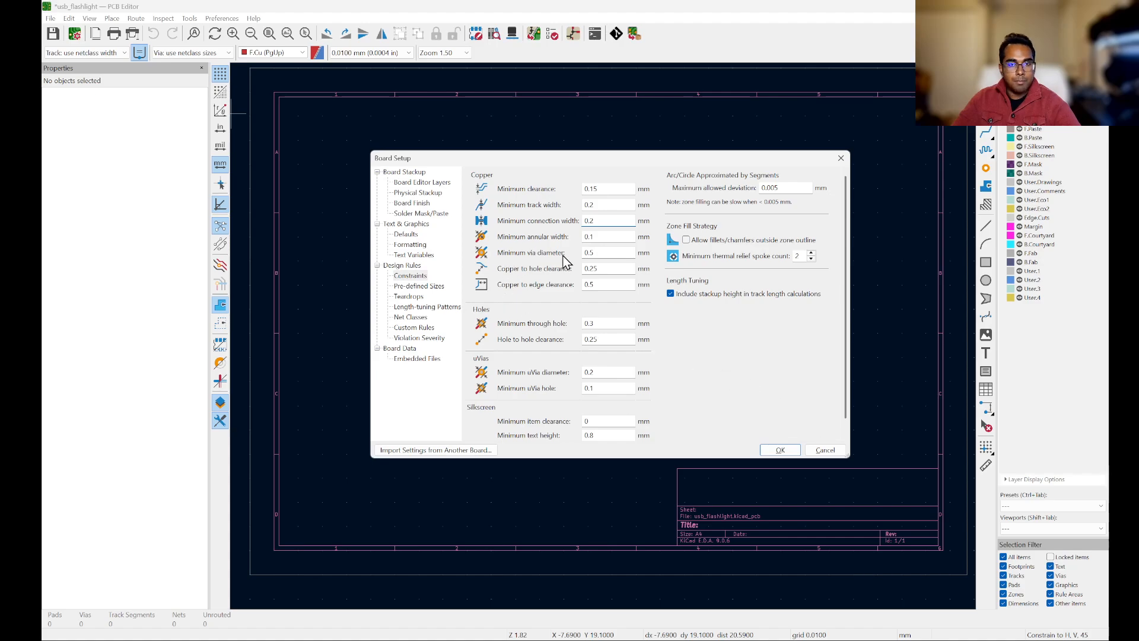
Step: Review the manufacturer's plated through hole, via and non-plated hole rules on the design rules page
{"action": "key", "text": "alt+Tab"}
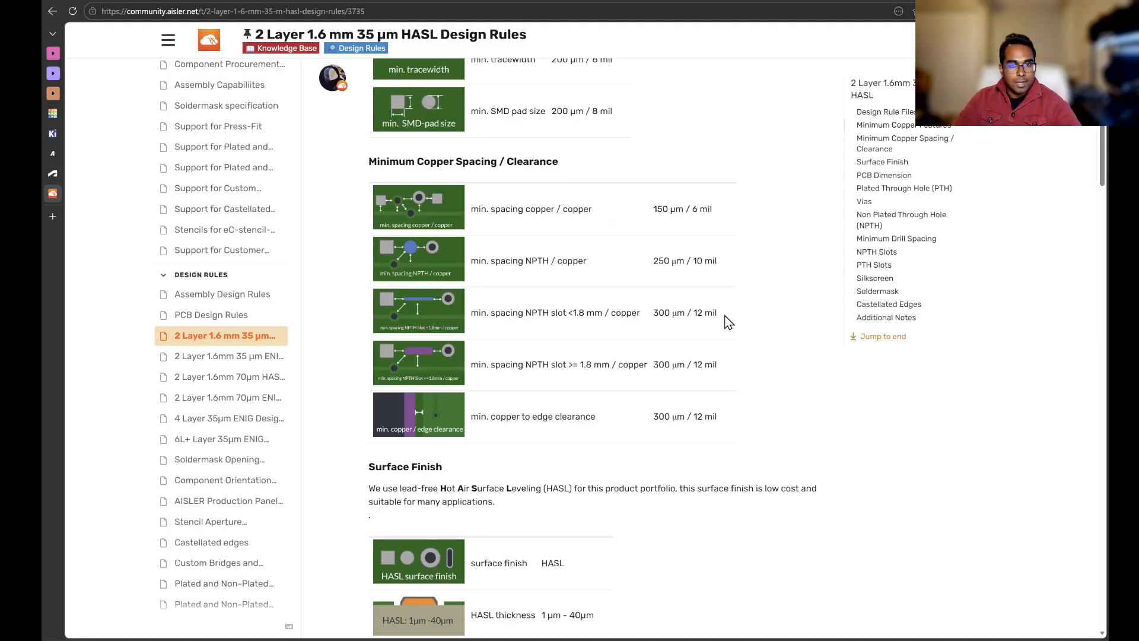
{"action": "scroll", "coordinate": [635, 305], "scroll_direction": "down", "scroll_amount": 1}
{"action": "scroll", "coordinate": [630, 287], "scroll_direction": "up", "scroll_amount": 1}
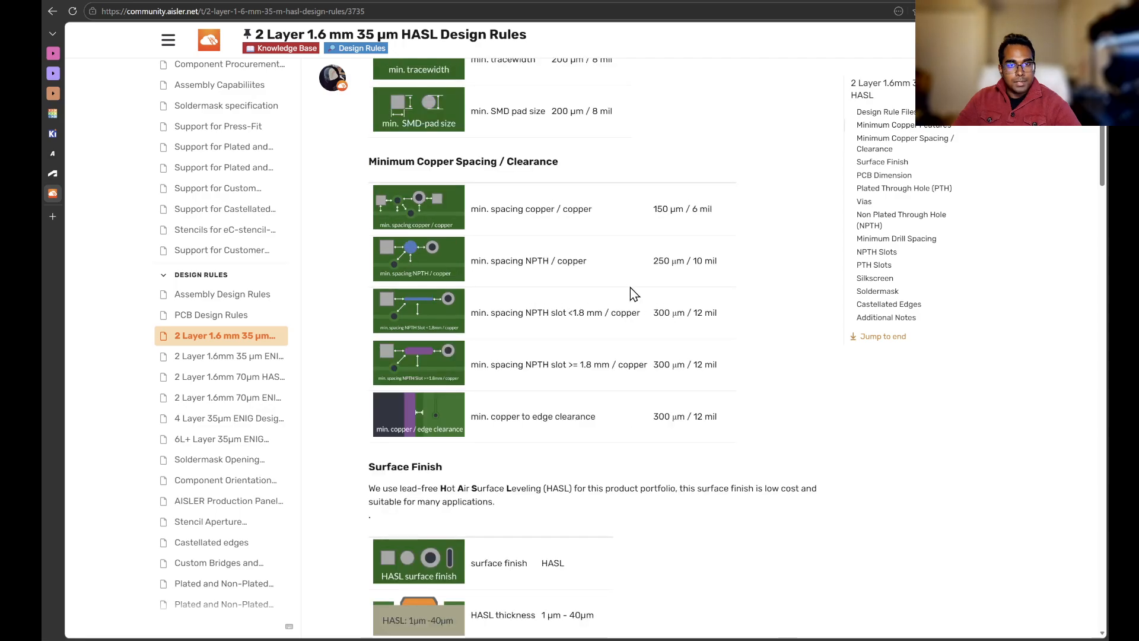
{"action": "scroll", "coordinate": [589, 285], "scroll_direction": "up", "scroll_amount": 2}
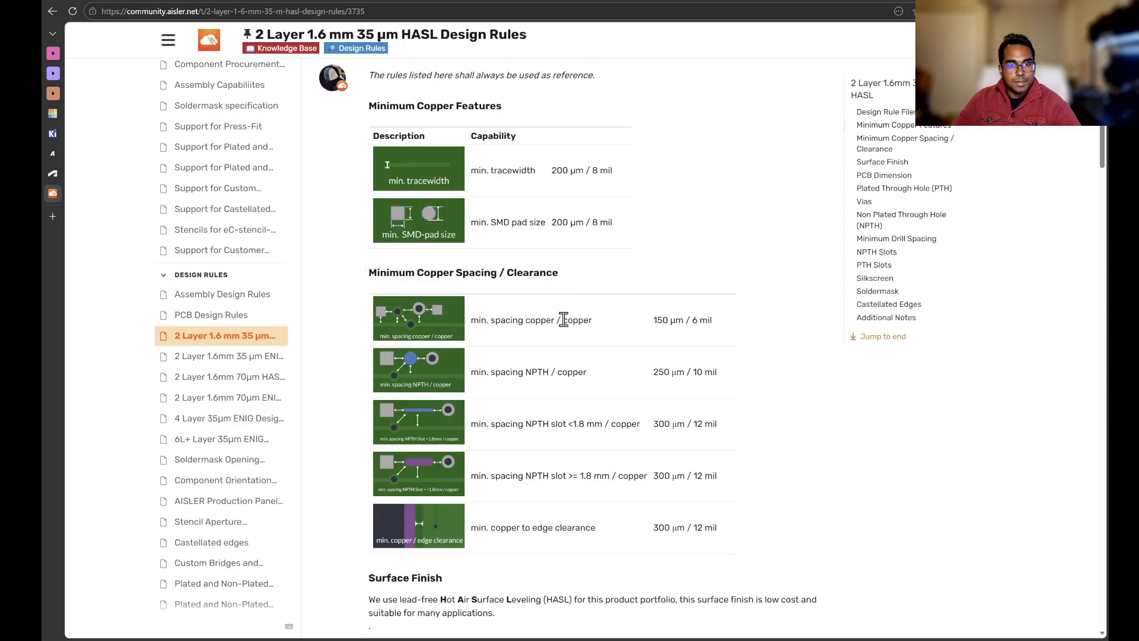
{"action": "scroll", "coordinate": [615, 307], "scroll_direction": "down", "scroll_amount": 8}
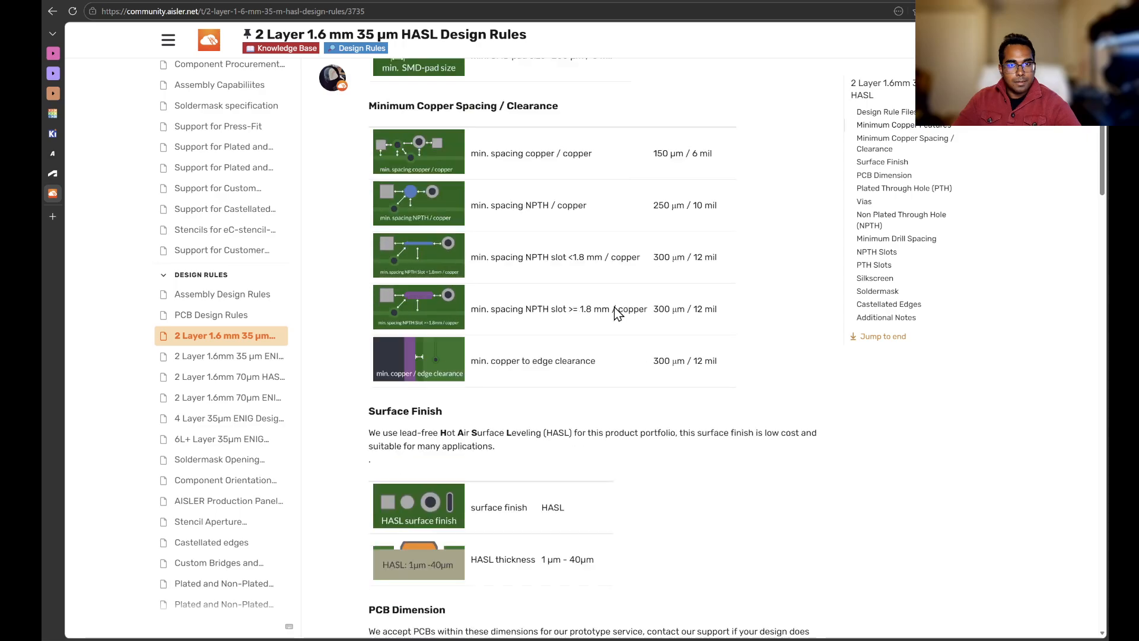
{"action": "scroll", "coordinate": [614, 306], "scroll_direction": "down", "scroll_amount": 3}
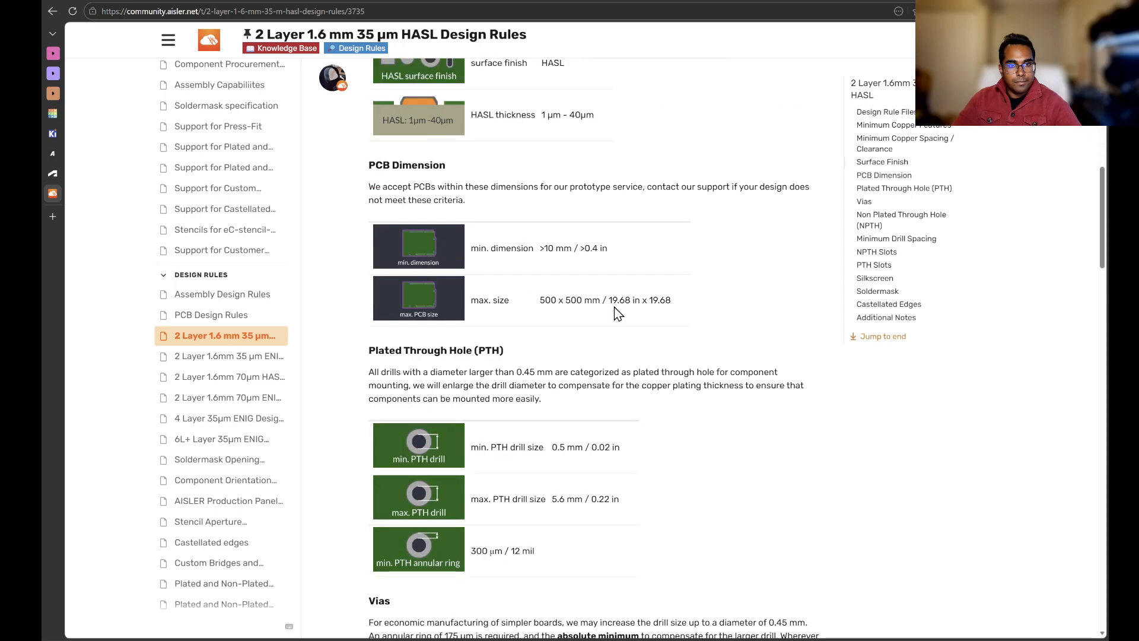
{"action": "scroll", "coordinate": [617, 313], "scroll_direction": "down", "scroll_amount": 6}
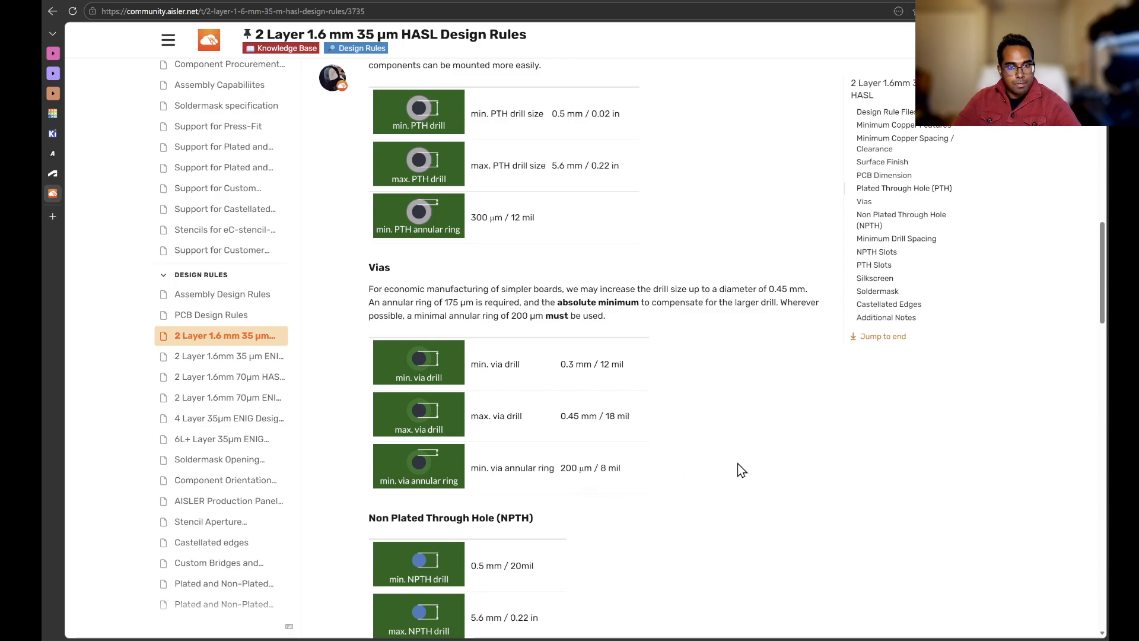
{"action": "scroll", "coordinate": [741, 469], "scroll_direction": "down", "scroll_amount": 1}
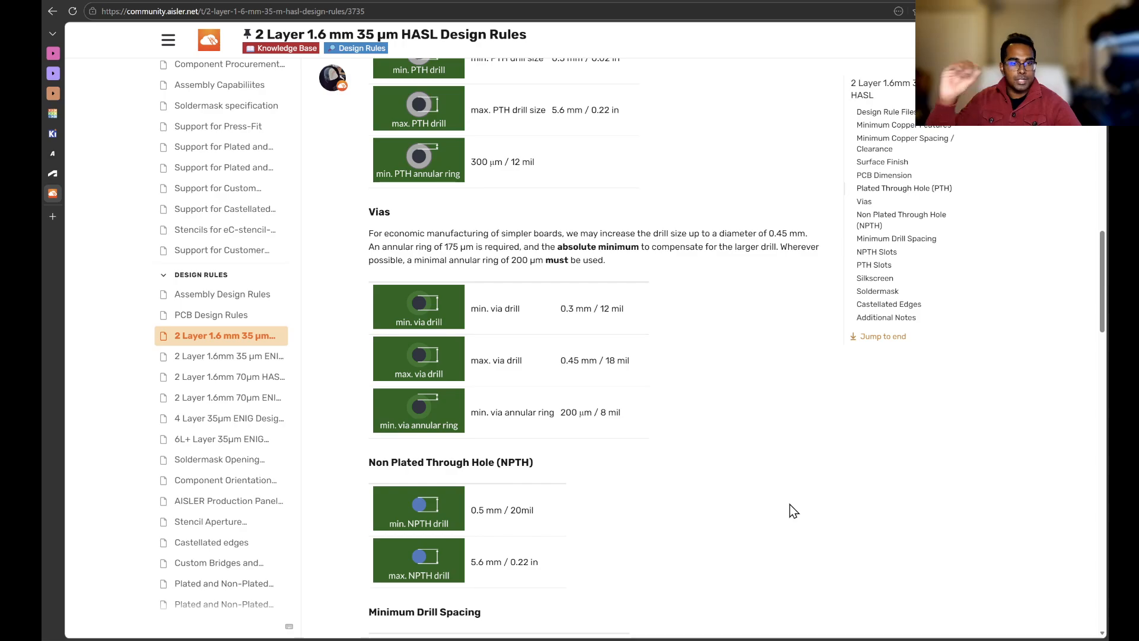
{"action": "left_click", "coordinate": [393, 407]}
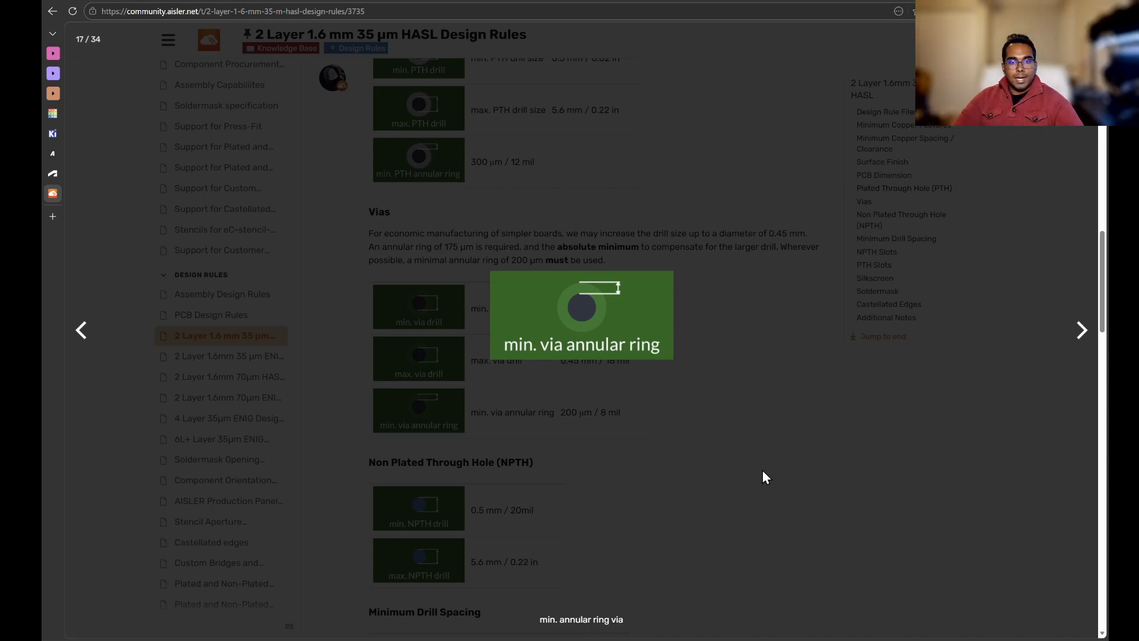
{"action": "key", "text": "alt+Tab"}
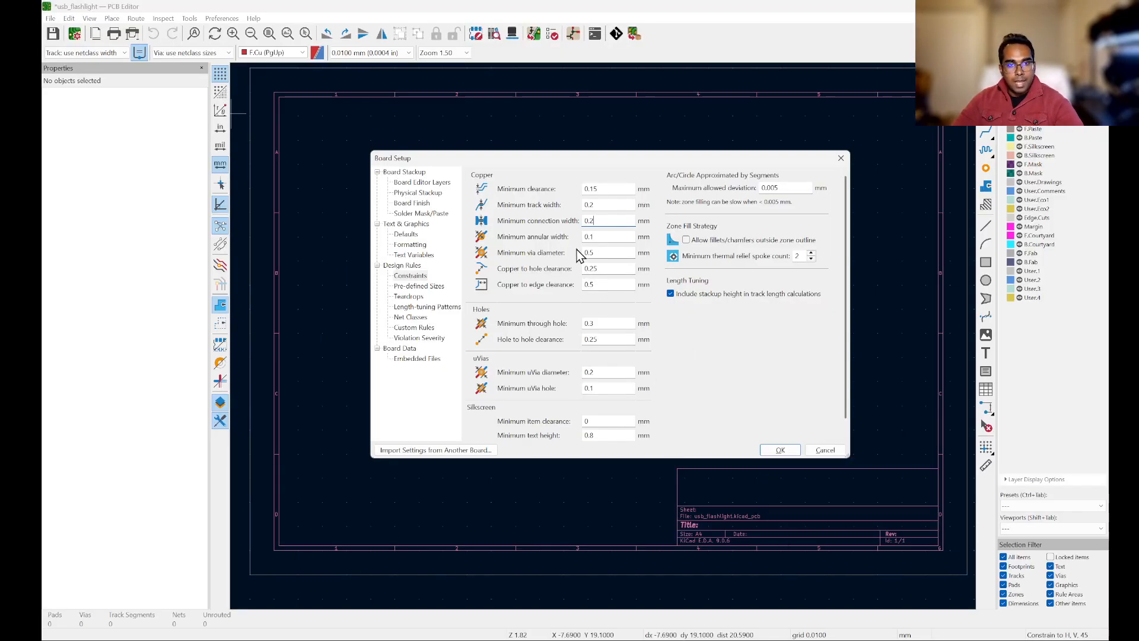
Step: Set the minimum annular width to 0.2 mm
{"action": "left_click", "coordinate": [618, 237]}
{"action": "key", "text": "BackSpace"}
{"action": "key", "text": "BackSpace"}
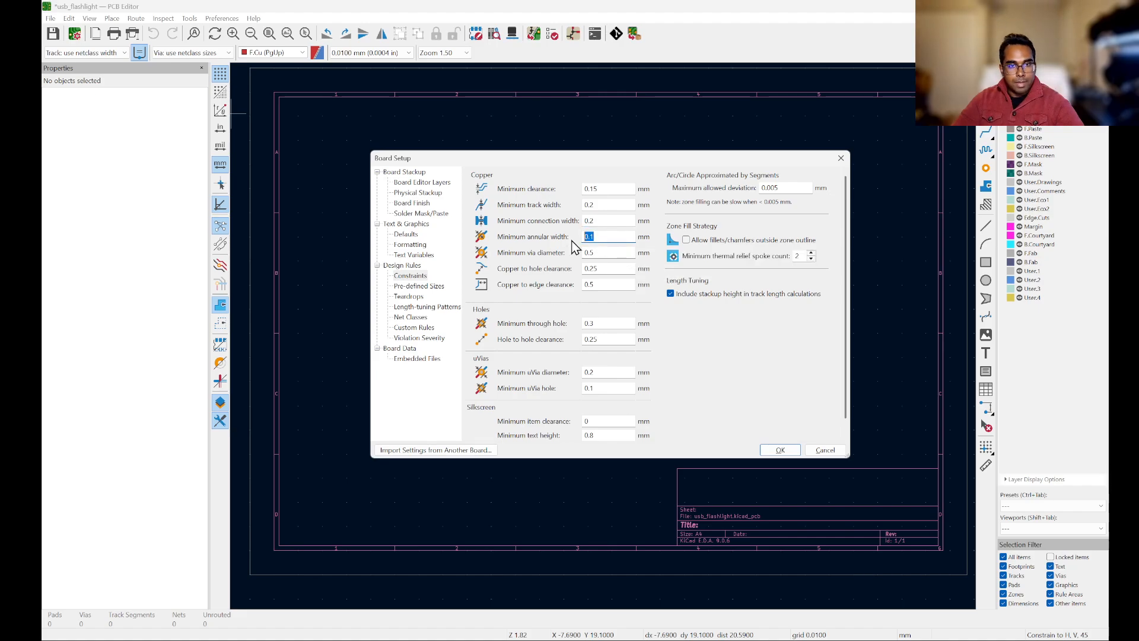
{"action": "type", "text": ".2"}
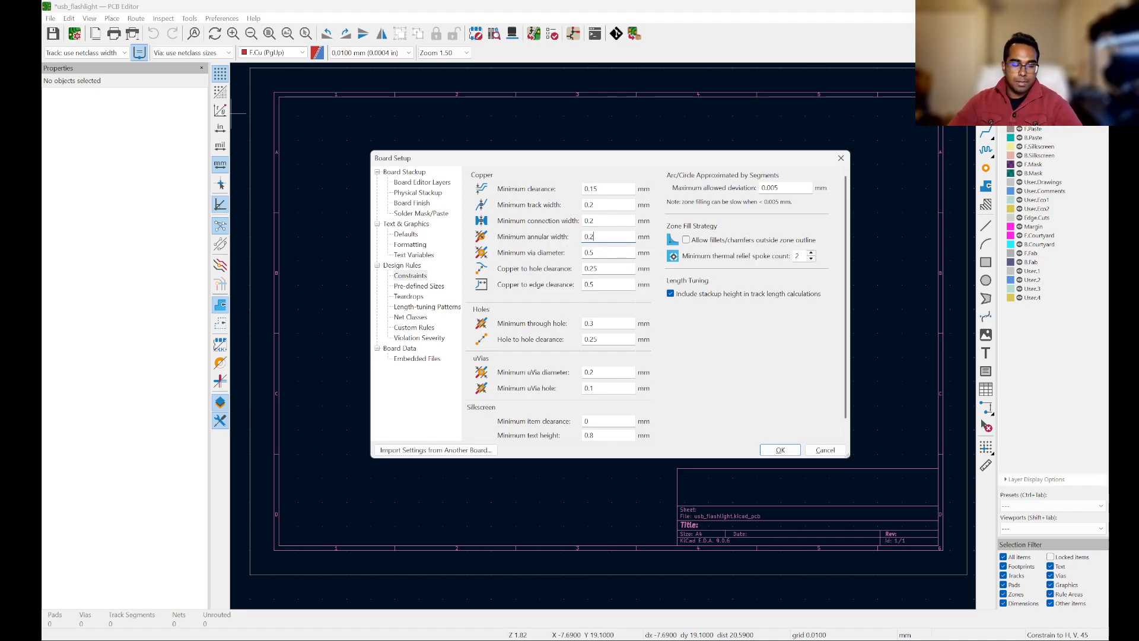
Step: Set the minimum via diameter to 0.7 mm after checking the manufacturer's via rules
{"action": "left_click", "coordinate": [611, 251]}
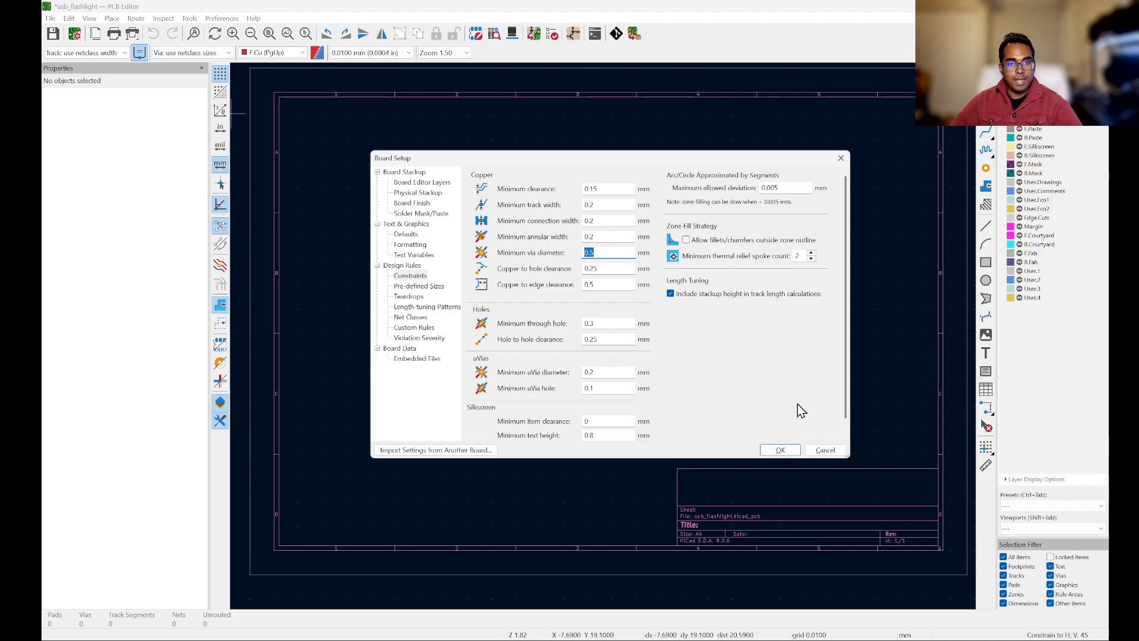
{"action": "key", "text": "alt+Tab"}
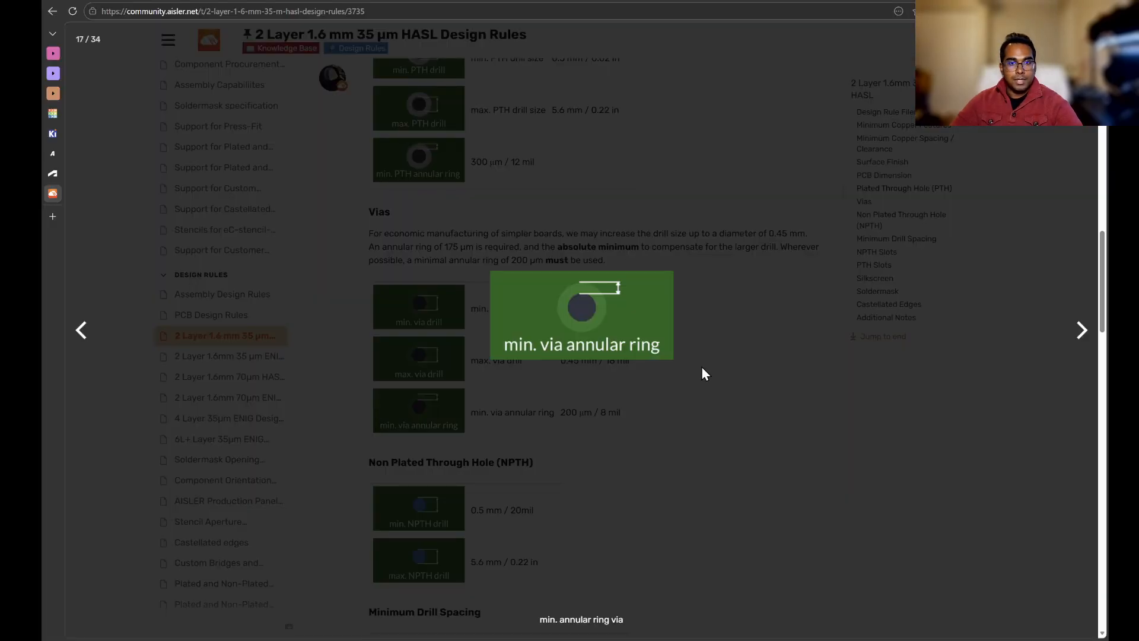
{"action": "left_click", "coordinate": [702, 372]}
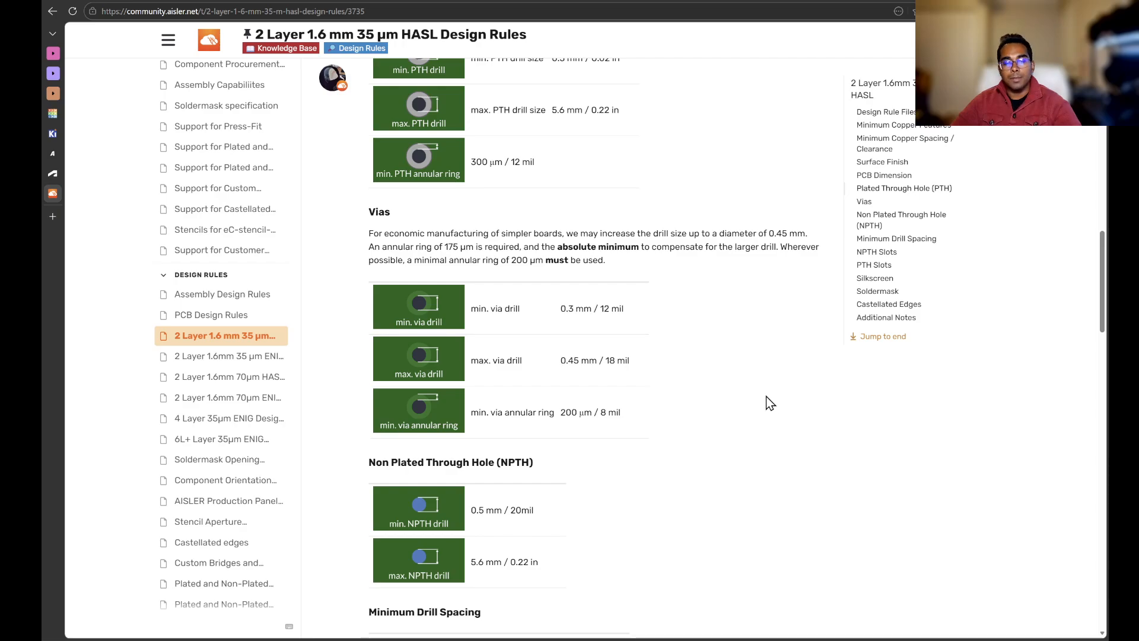
{"action": "key", "text": "alt+Tab"}
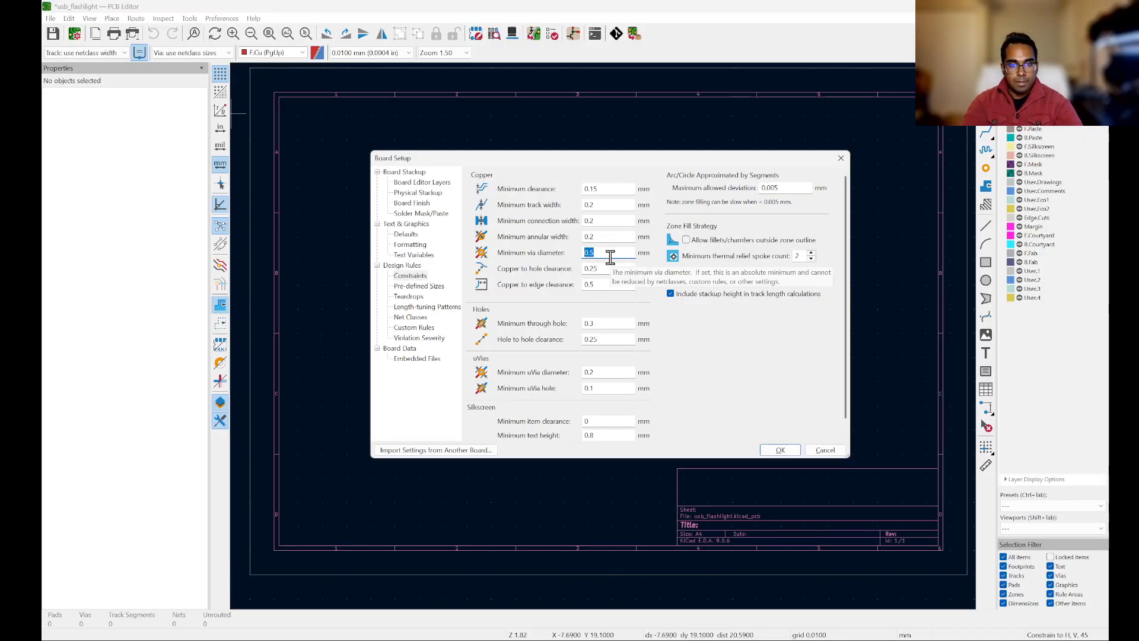
{"action": "type", "text": "0.7"}
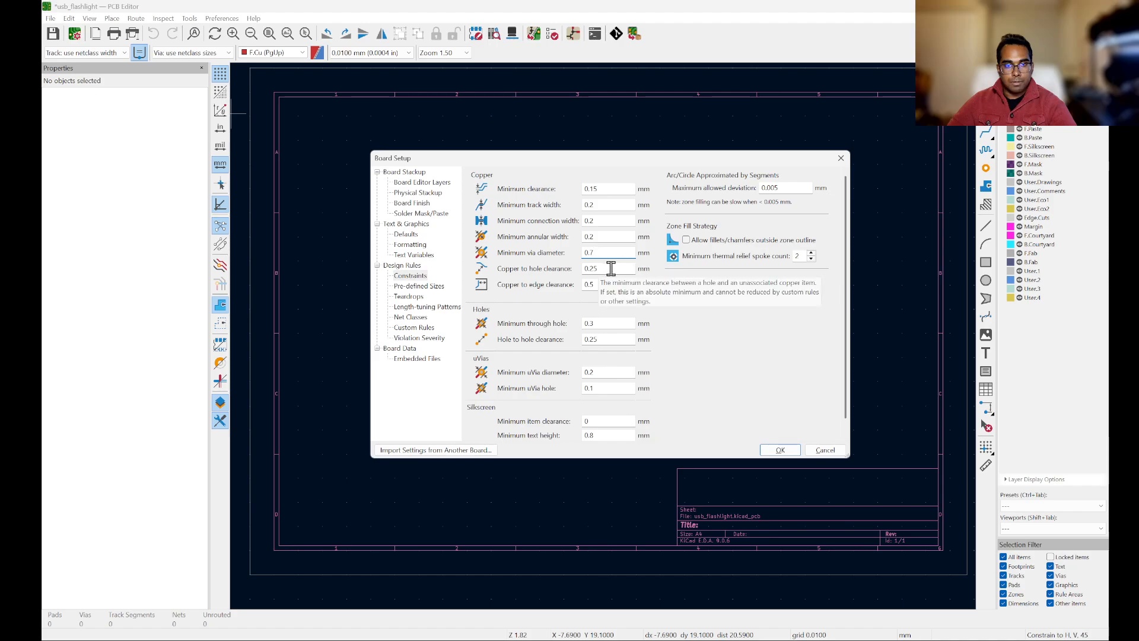
Step: Compare the manufacturer's copper spacing rules with the copper-to-hole clearance setting
{"action": "key", "text": "alt+Tab"}
{"action": "scroll", "coordinate": [775, 432], "scroll_direction": "up", "scroll_amount": 10}
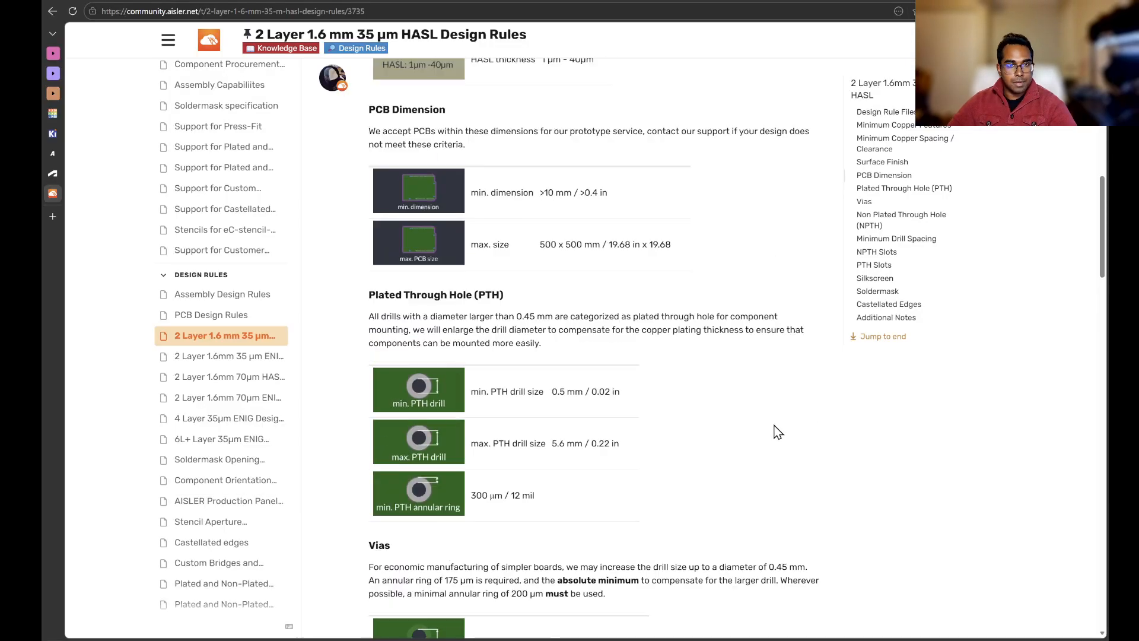
{"action": "scroll", "coordinate": [711, 440], "scroll_direction": "up", "scroll_amount": 4}
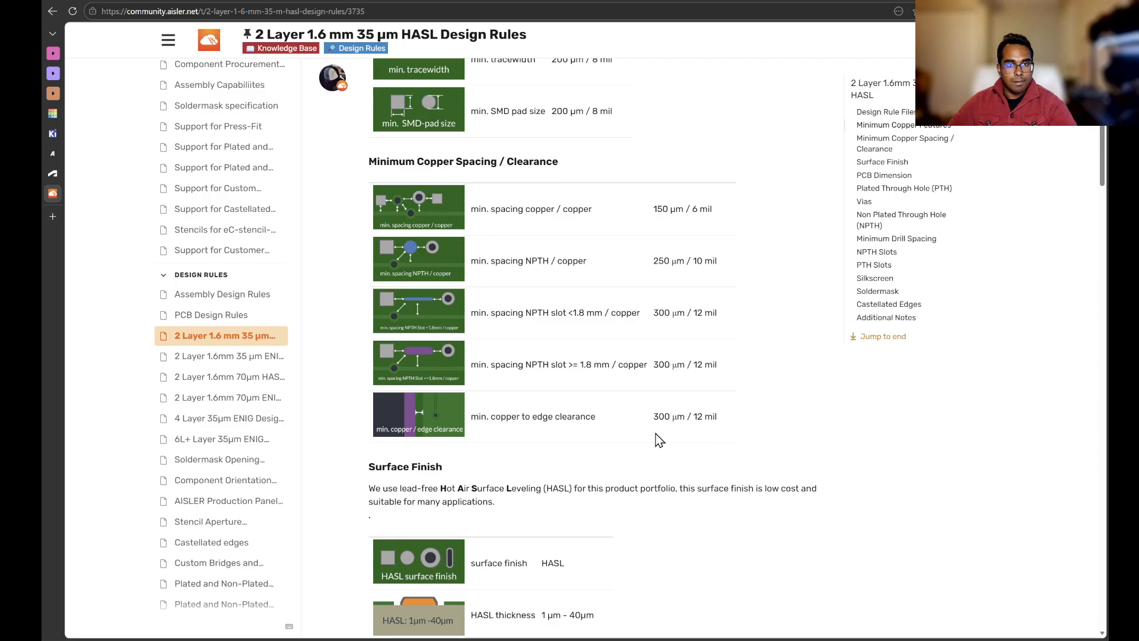
{"action": "scroll", "coordinate": [655, 439], "scroll_direction": "up", "scroll_amount": 1}
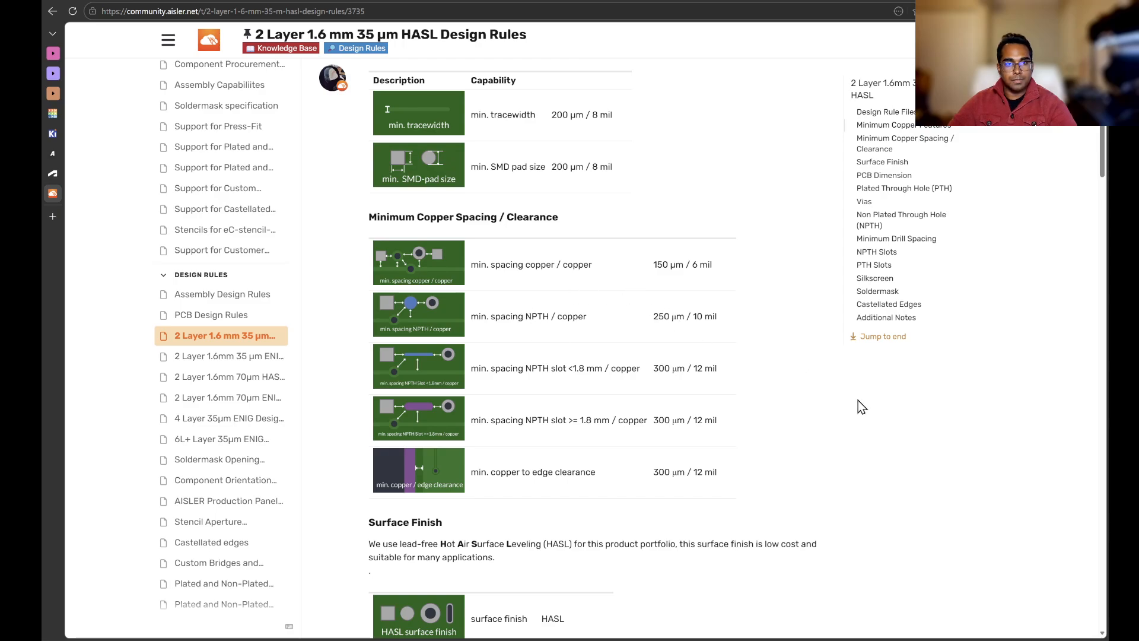
{"action": "key", "text": "Tab"}
{"action": "key", "text": "alt+Tab"}
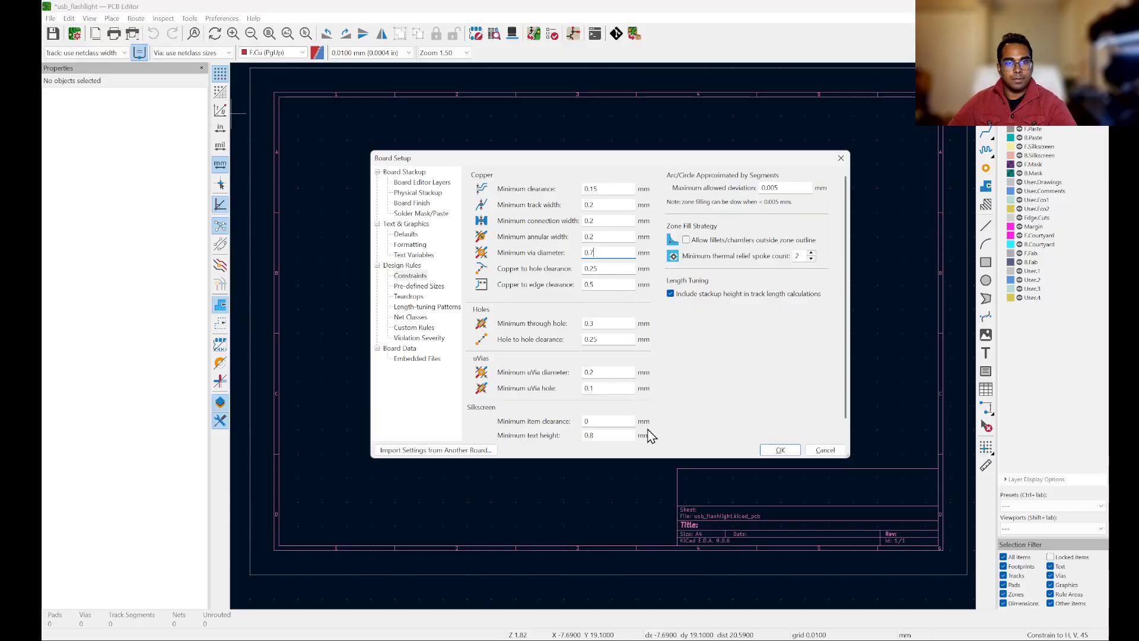
{"action": "left_click", "coordinate": [607, 267]}
{"action": "double_click", "coordinate": [601, 267]}
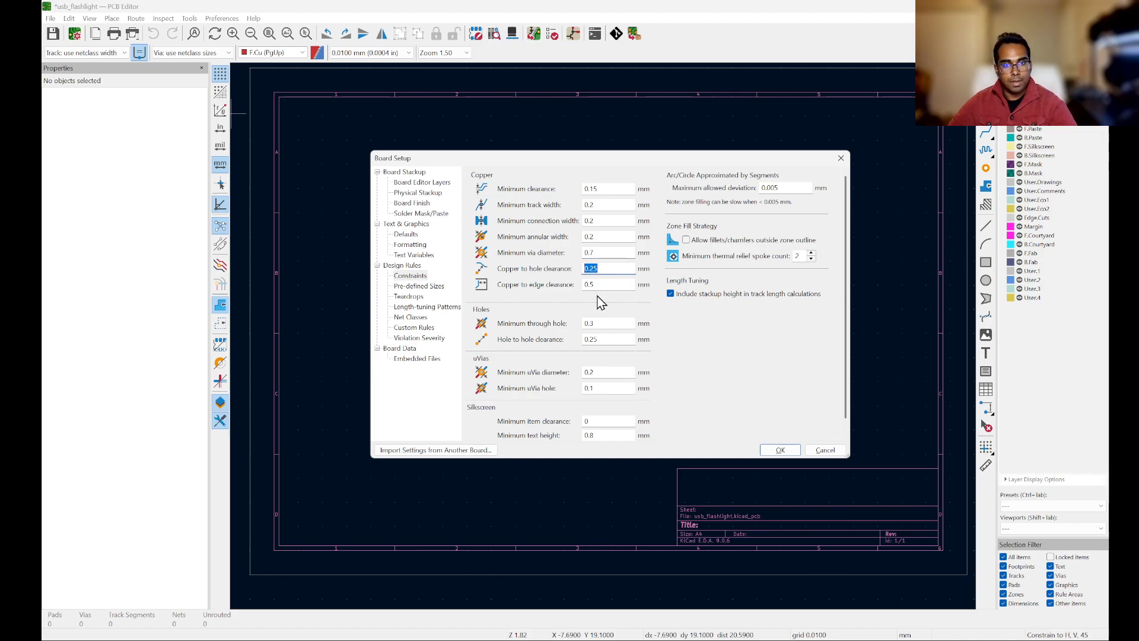
Step: Set the copper to edge clearance to 0.3 mm, following the manufacturer's edge clearance rule
{"action": "key", "text": "alt+Tab"}
{"action": "scroll", "coordinate": [640, 323], "scroll_direction": "down", "scroll_amount": 1}
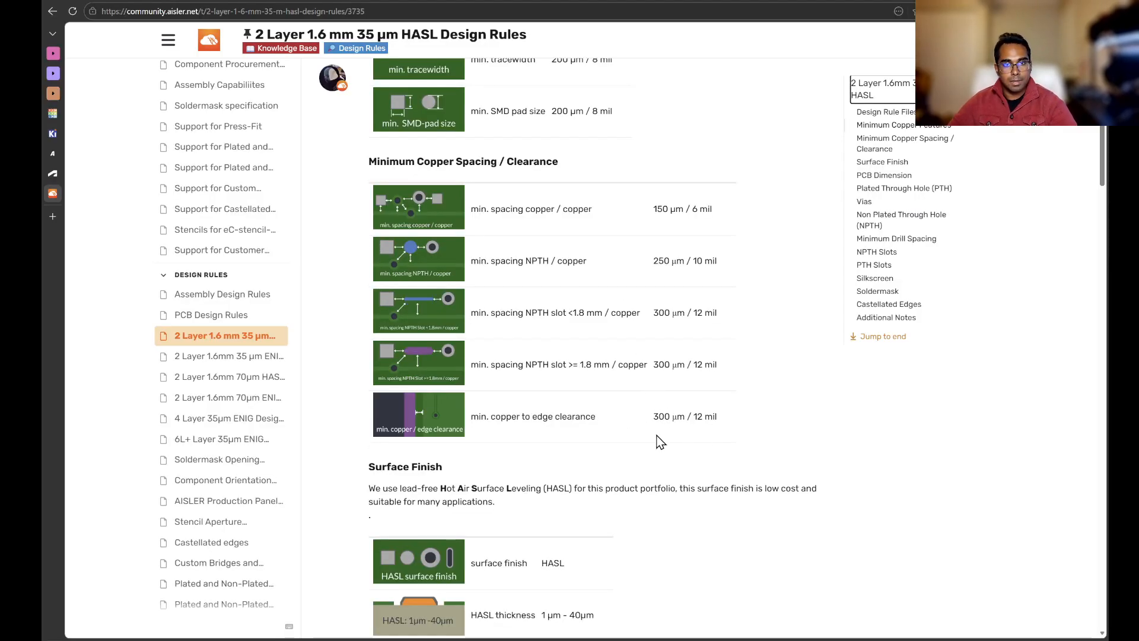
{"action": "key", "text": "alt+Tab"}
{"action": "double_click", "coordinate": [615, 284]}
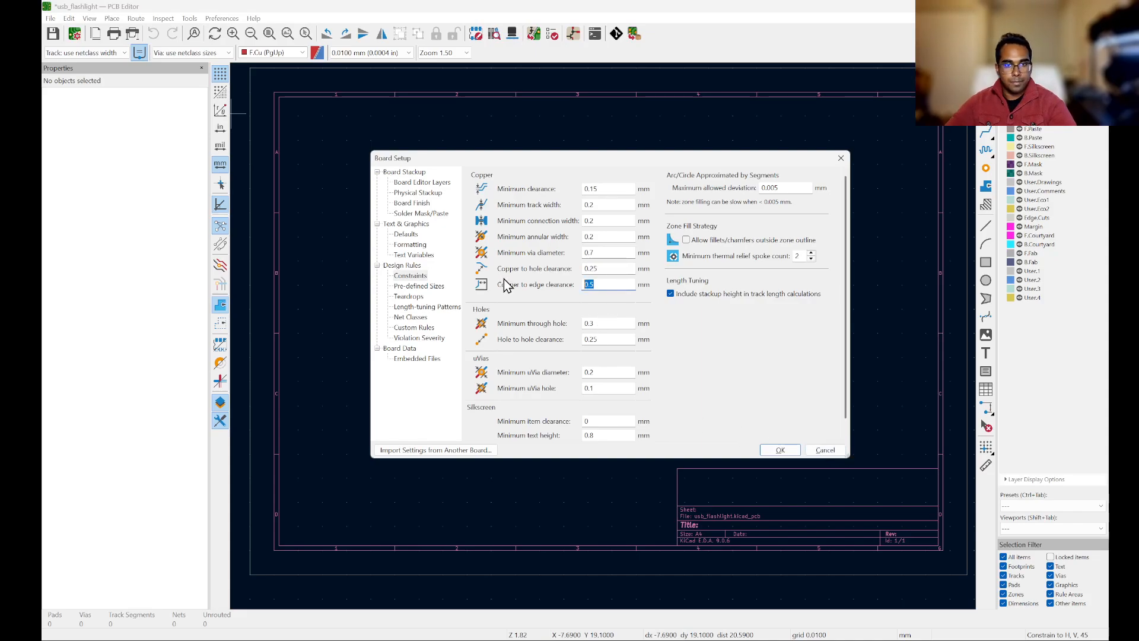
{"action": "type", "text": "0.3"}
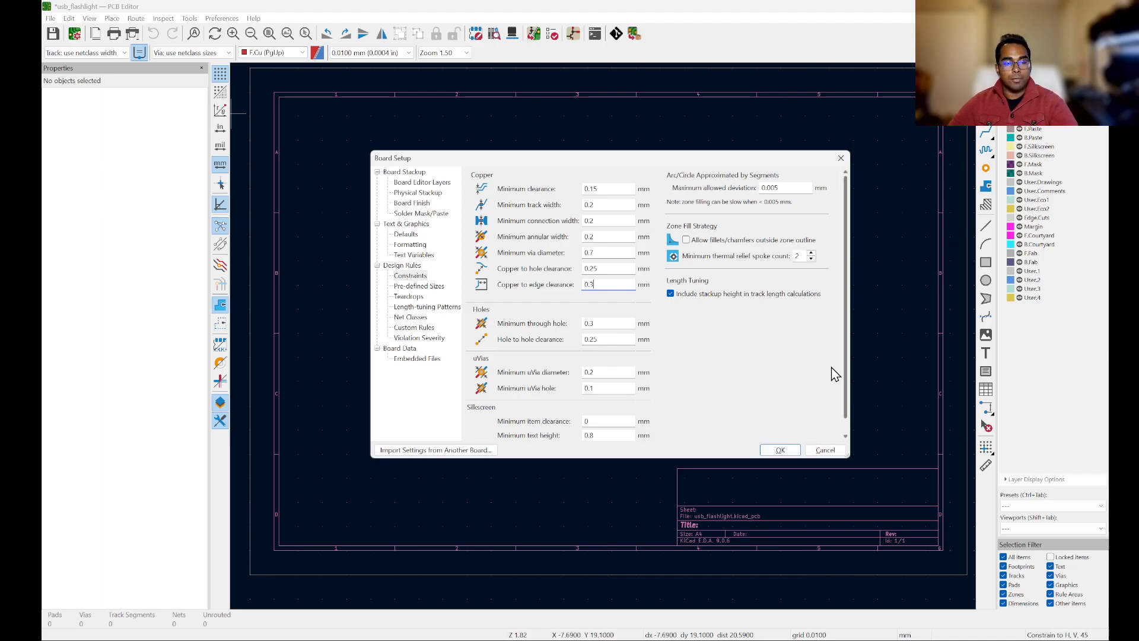
Step: Set the minimum through hole to 0.3 mm, checking the manufacturer's via drill and spacing rules
{"action": "left_click", "coordinate": [601, 324]}
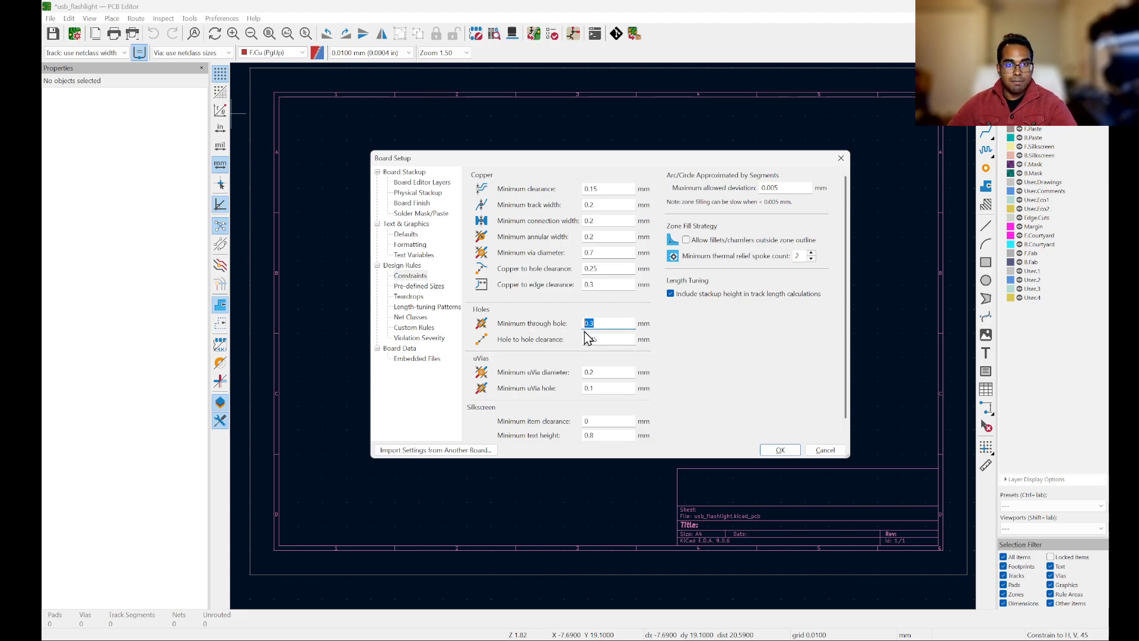
{"action": "key", "text": "alt+Tab"}
{"action": "scroll", "coordinate": [682, 297], "scroll_direction": "down", "scroll_amount": 2}
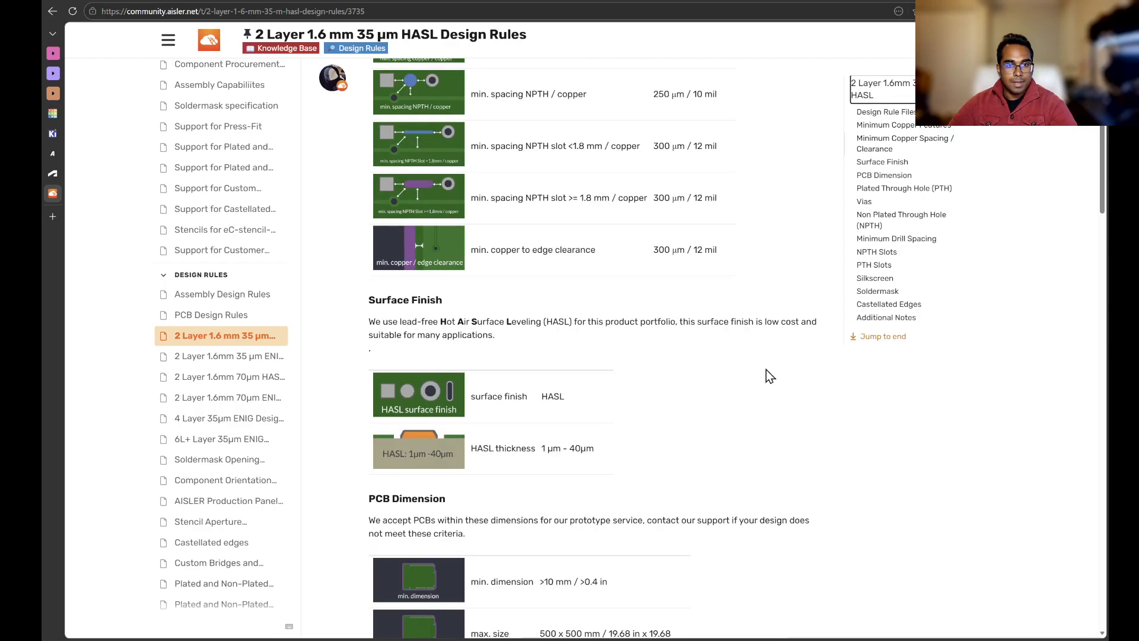
{"action": "scroll", "coordinate": [791, 483], "scroll_direction": "up", "scroll_amount": 4}
{"action": "scroll", "coordinate": [722, 284], "scroll_direction": "down", "scroll_amount": 15}
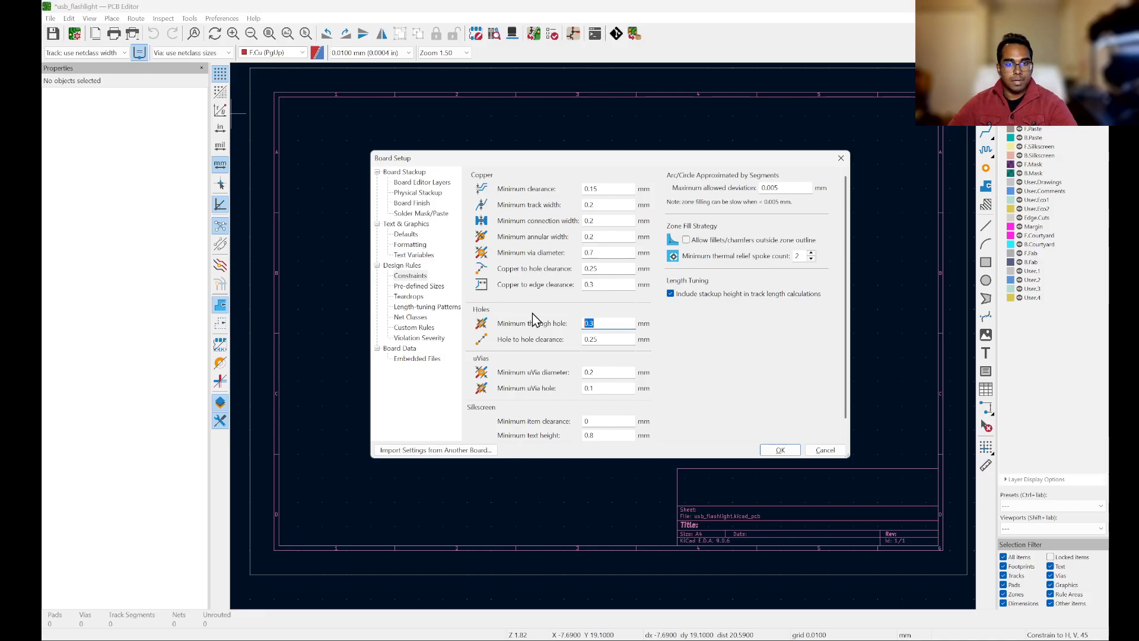
{"action": "left_click", "coordinate": [612, 324]}
{"action": "type", "text": "0.3"}
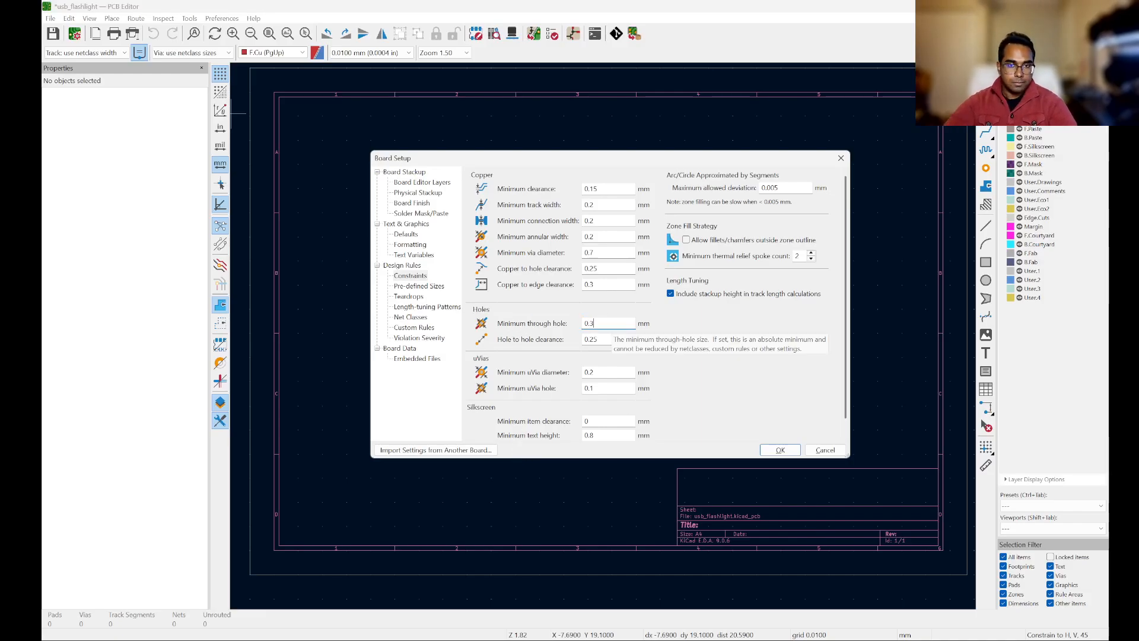
{"action": "key", "text": "alt+Tab"}
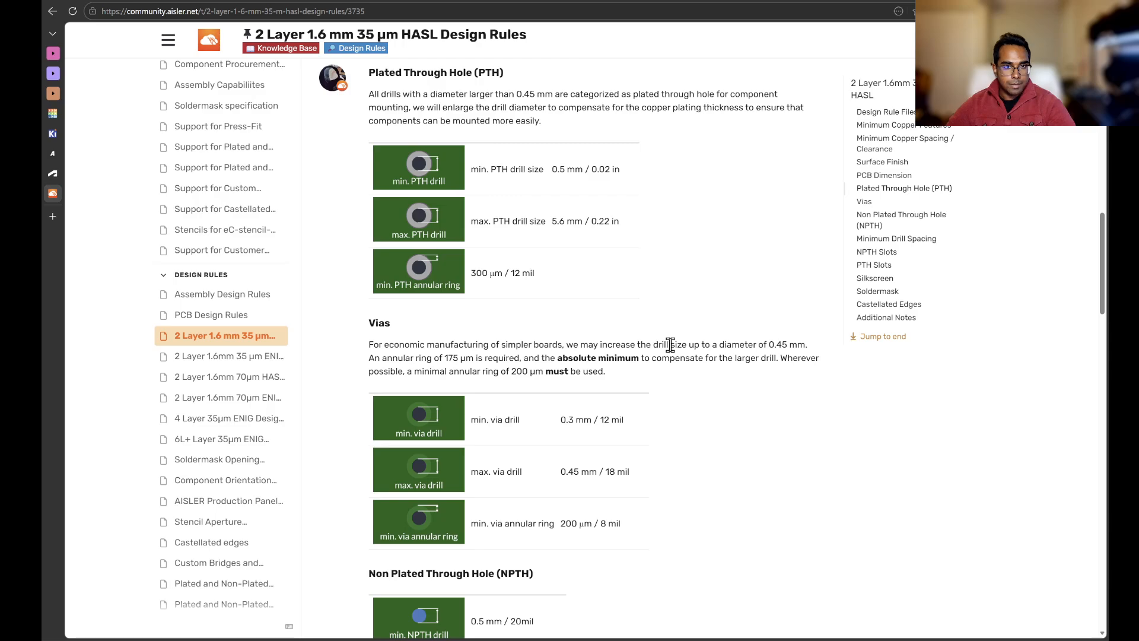
{"action": "scroll", "coordinate": [674, 351], "scroll_direction": "up", "scroll_amount": 8}
{"action": "scroll", "coordinate": [674, 350], "scroll_direction": "up", "scroll_amount": 5}
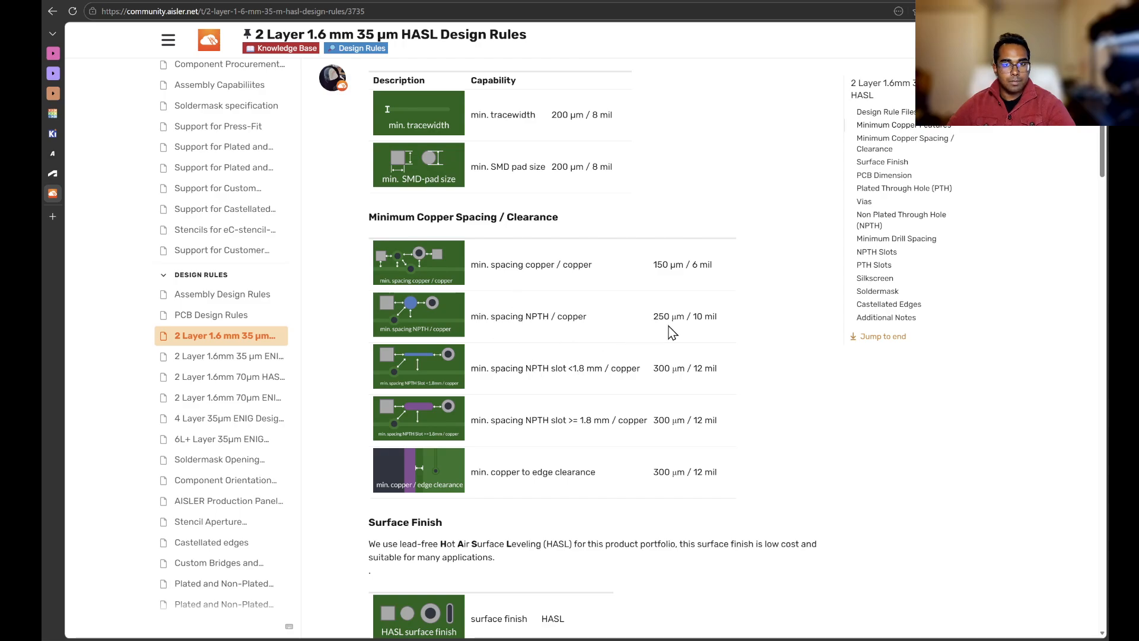
{"action": "key", "text": "alt+Tab"}
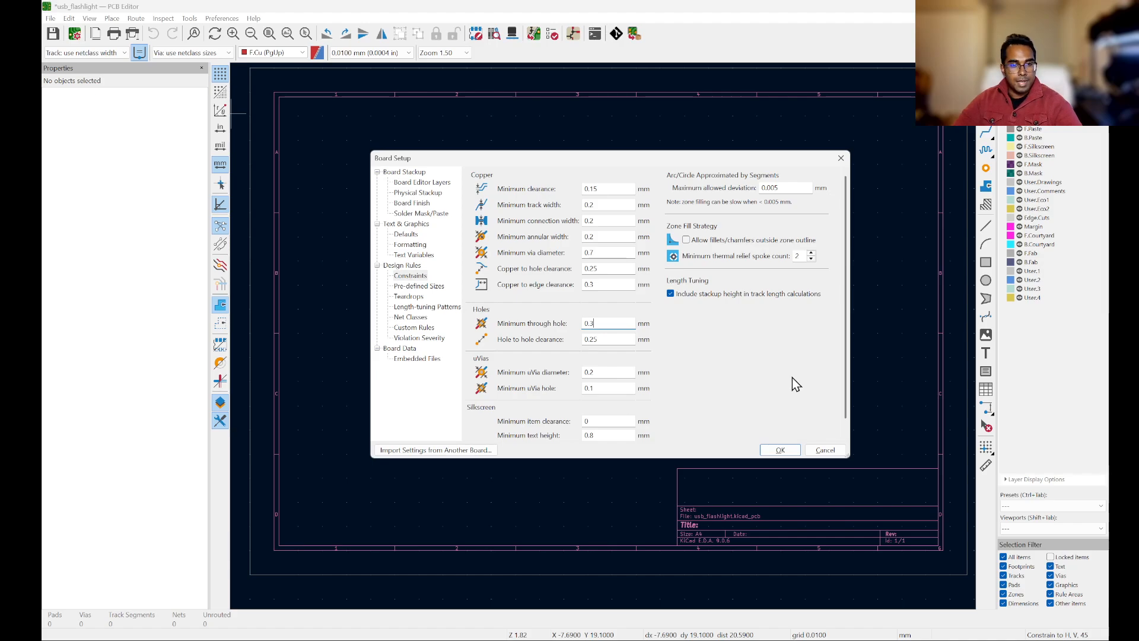
Step: Open the pre-defined sizes and add a via size with a 0.7 mm diameter
{"action": "left_click", "coordinate": [424, 287]}
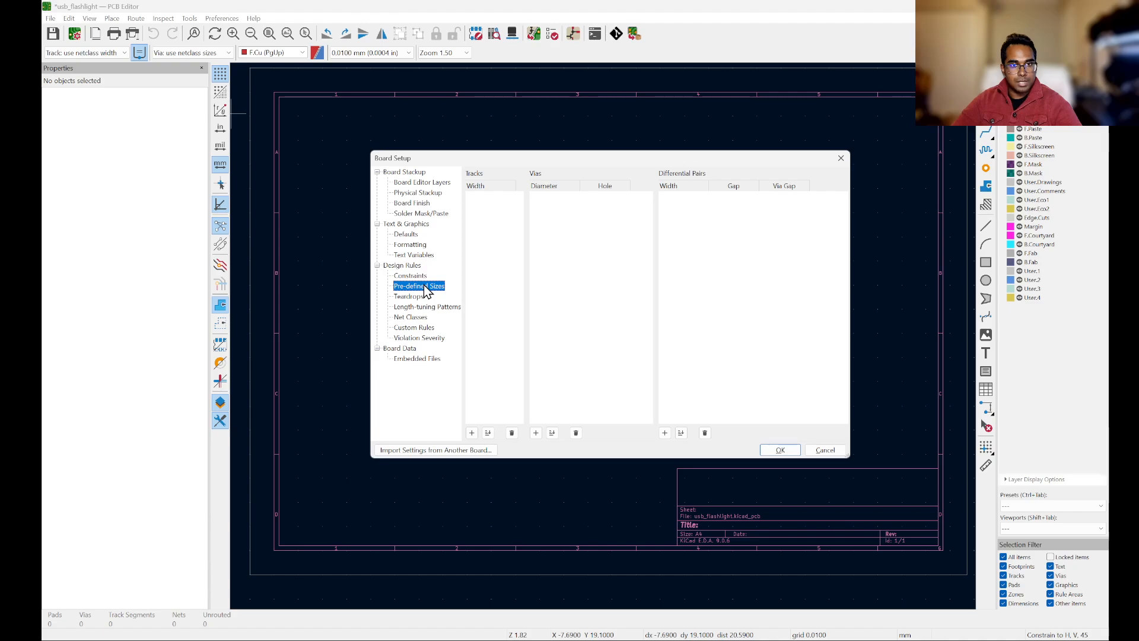
{"action": "left_click", "coordinate": [622, 287]}
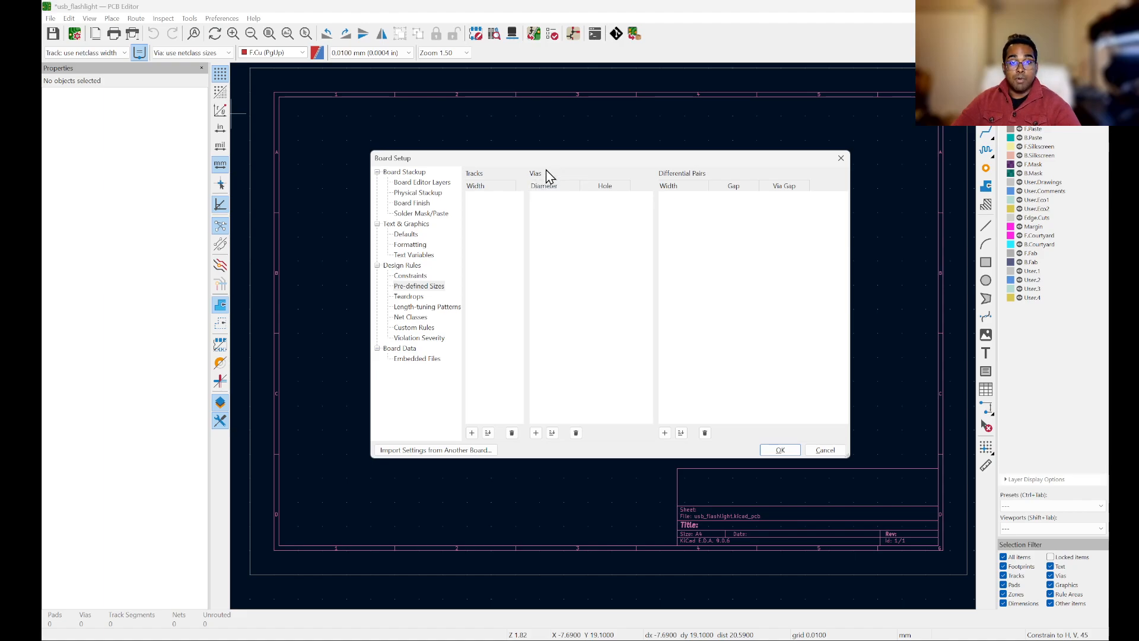
{"action": "left_click", "coordinate": [536, 432]}
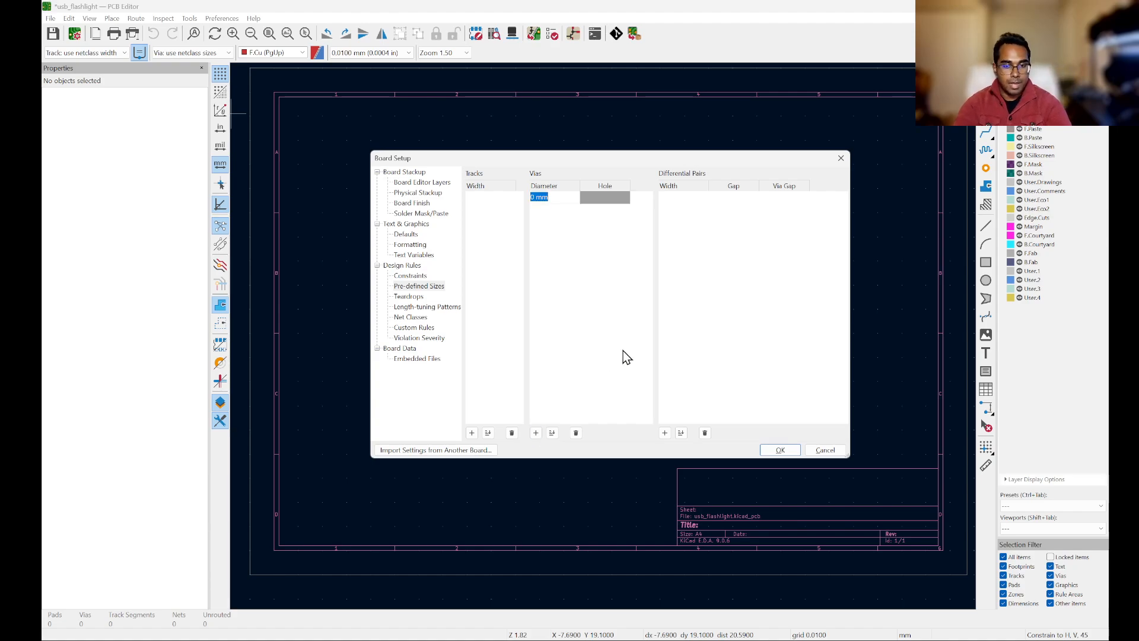
{"action": "type", "text": "0.7"}
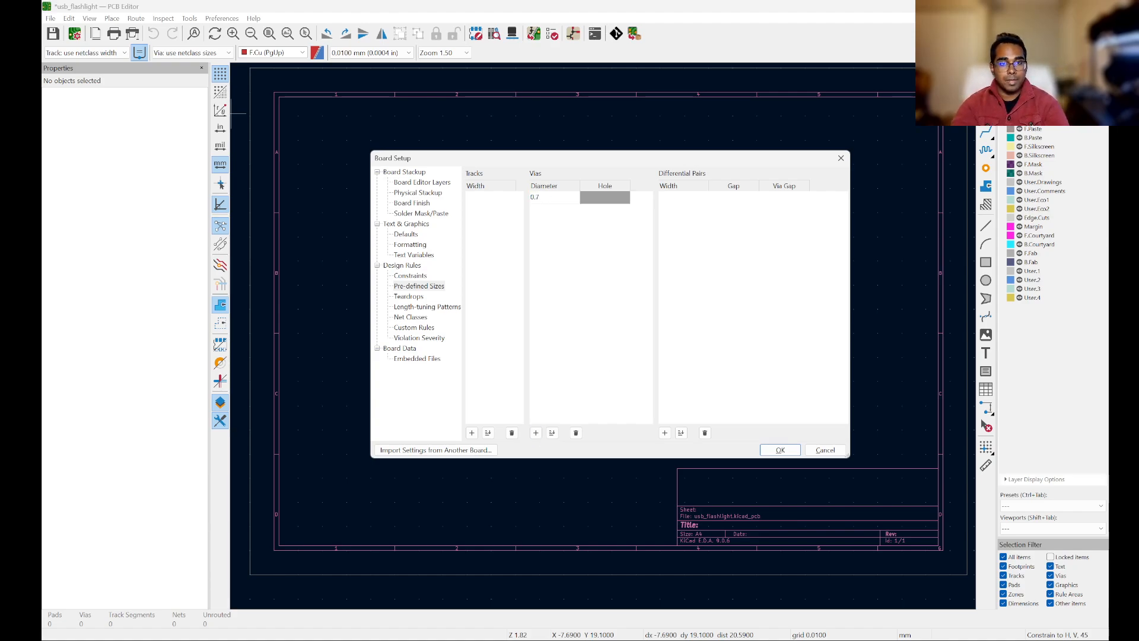
Step: Set the pre-defined via's hole size to 0.3 mm
{"action": "key", "text": "Return"}
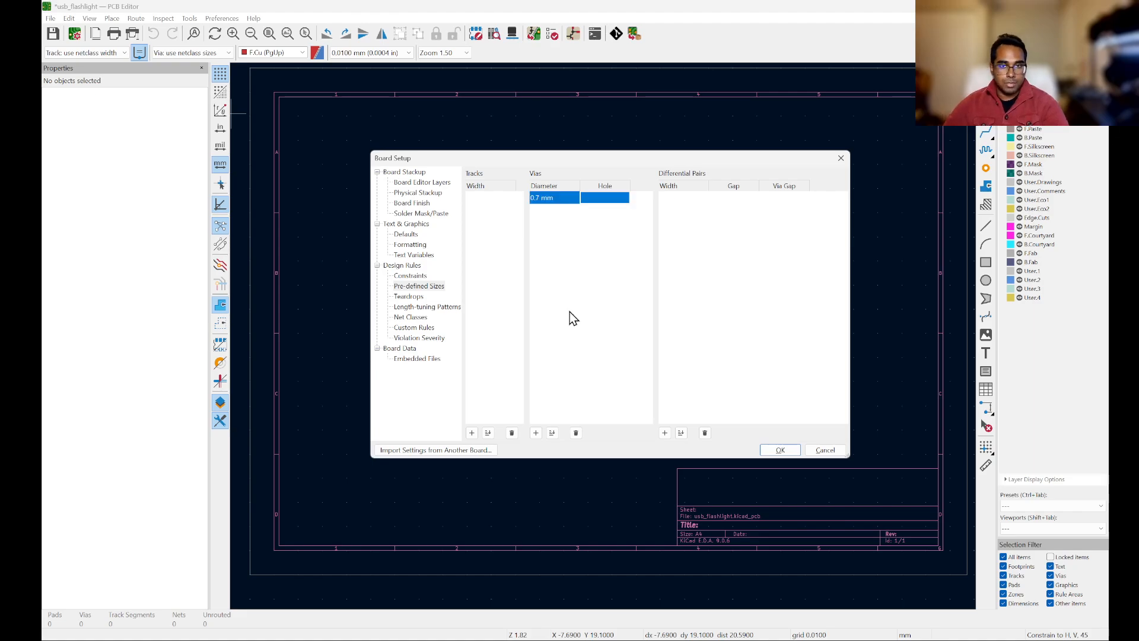
{"action": "left_click", "coordinate": [618, 199]}
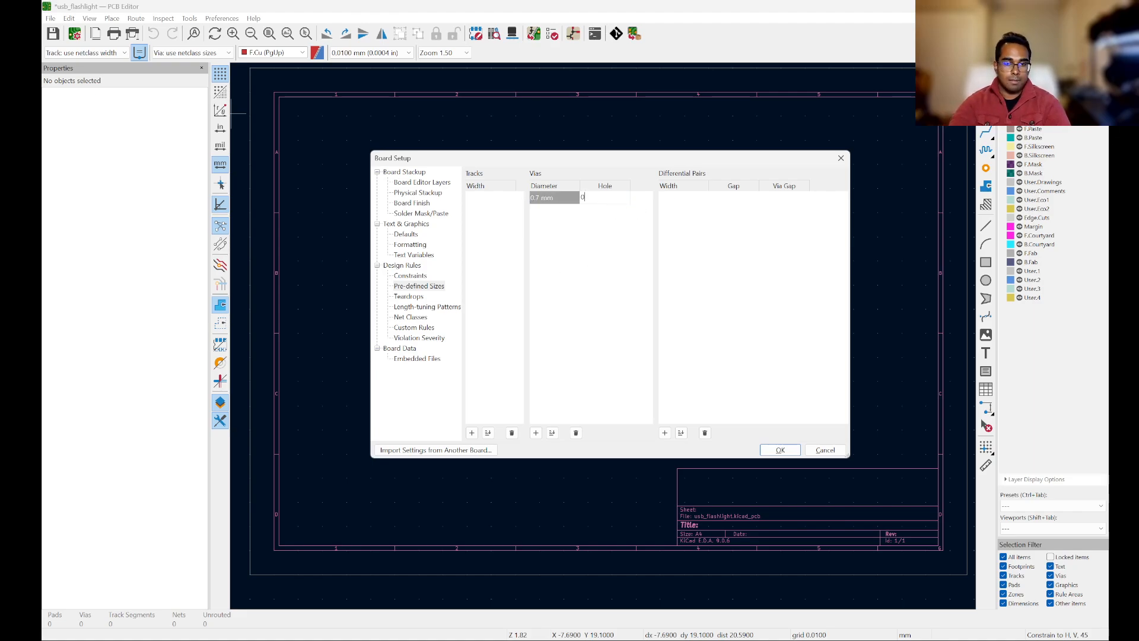
{"action": "type", "text": "0.3"}
{"action": "key", "text": "Return"}
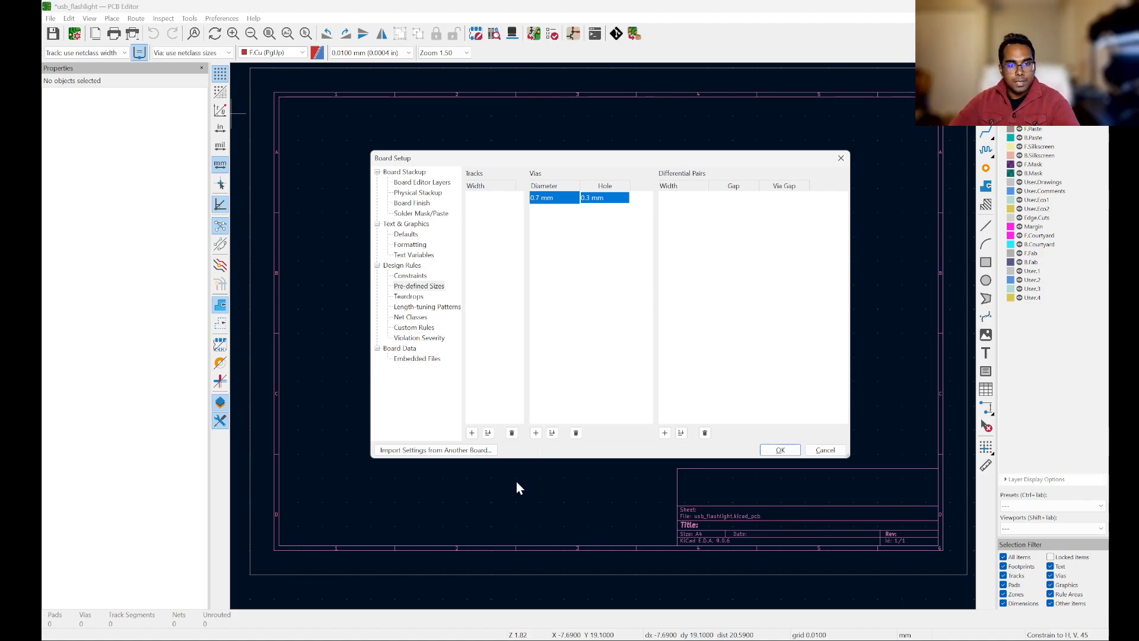
Step: Add pre-defined track widths of 0.2 mm and 0.5 mm
{"action": "left_click", "coordinate": [472, 433]}
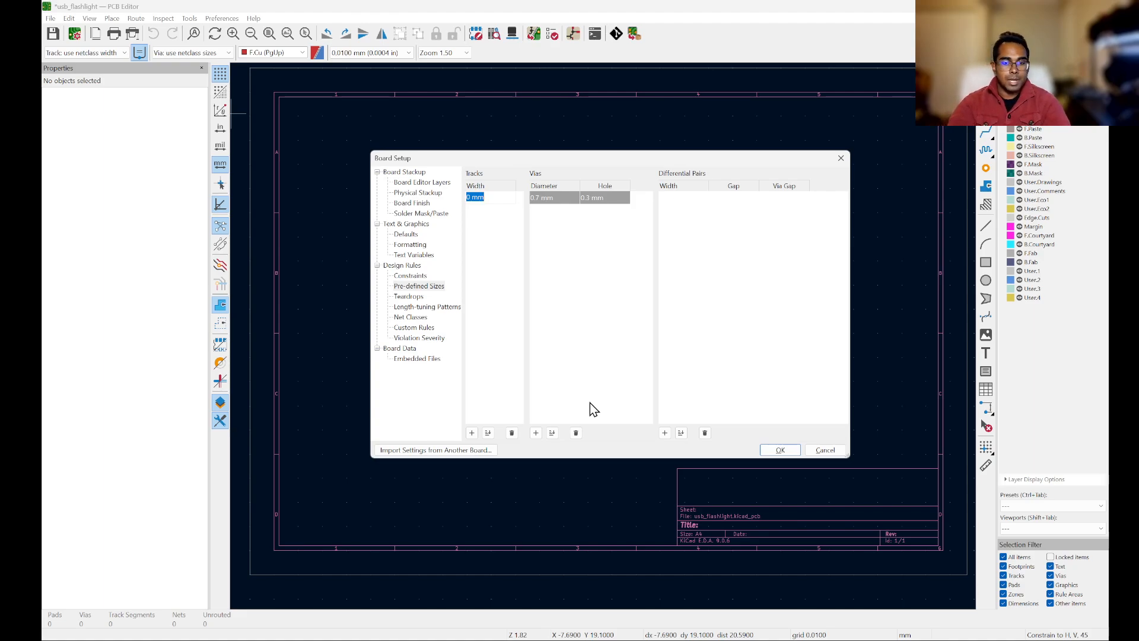
{"action": "type", "text": "0.2"}
{"action": "key", "text": "Return"}
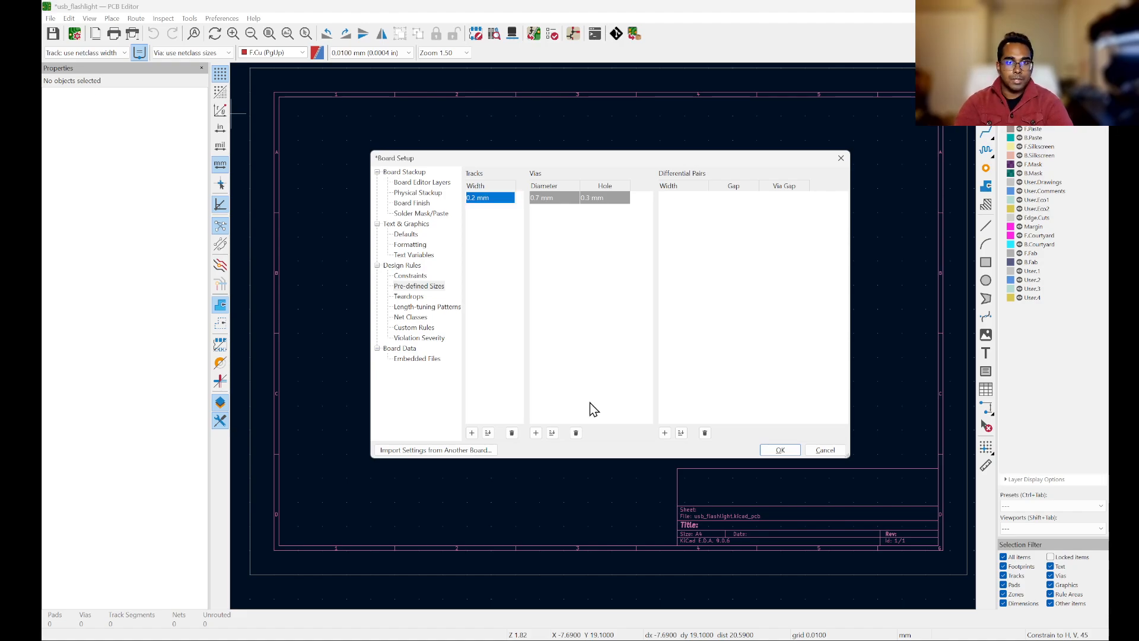
{"action": "left_click", "coordinate": [476, 435]}
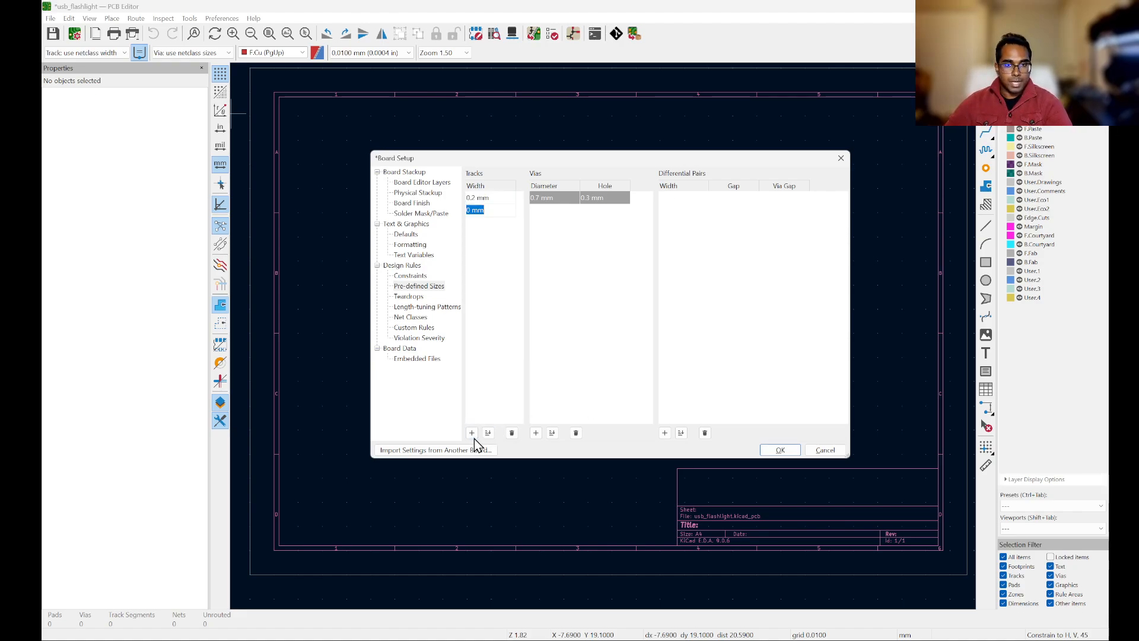
{"action": "type", "text": "0.5"}
{"action": "key", "text": "Return"}
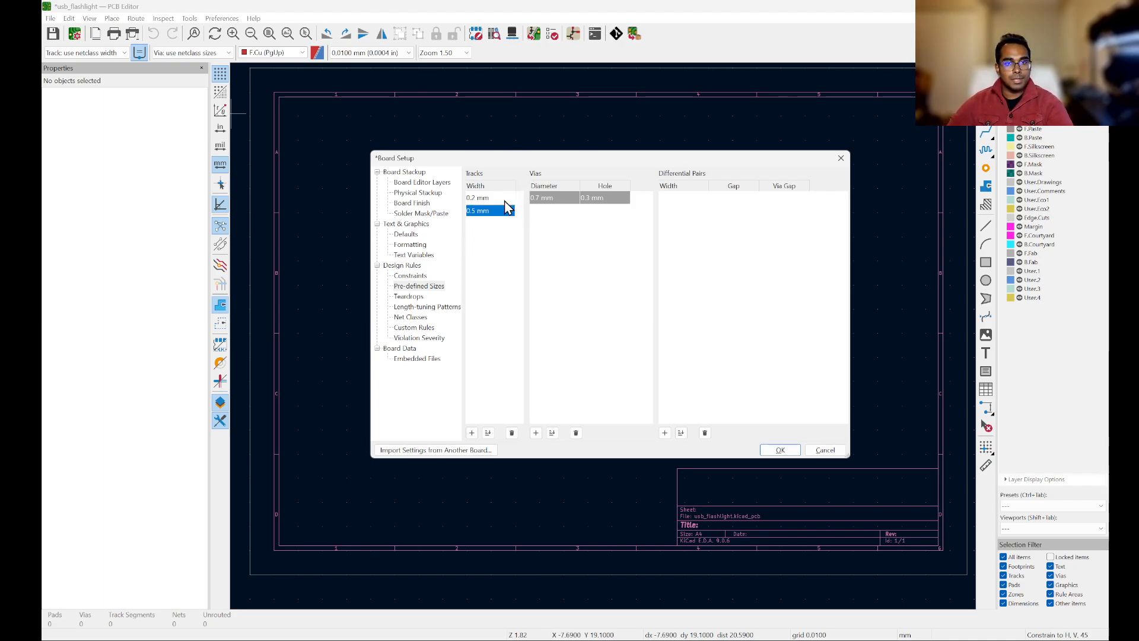
Step: Switch to the browser, search for an advanced PCB trace width calculator and open AdvancedPCB's Trace Width Calculator
{"action": "left_click", "coordinate": [551, 284]}
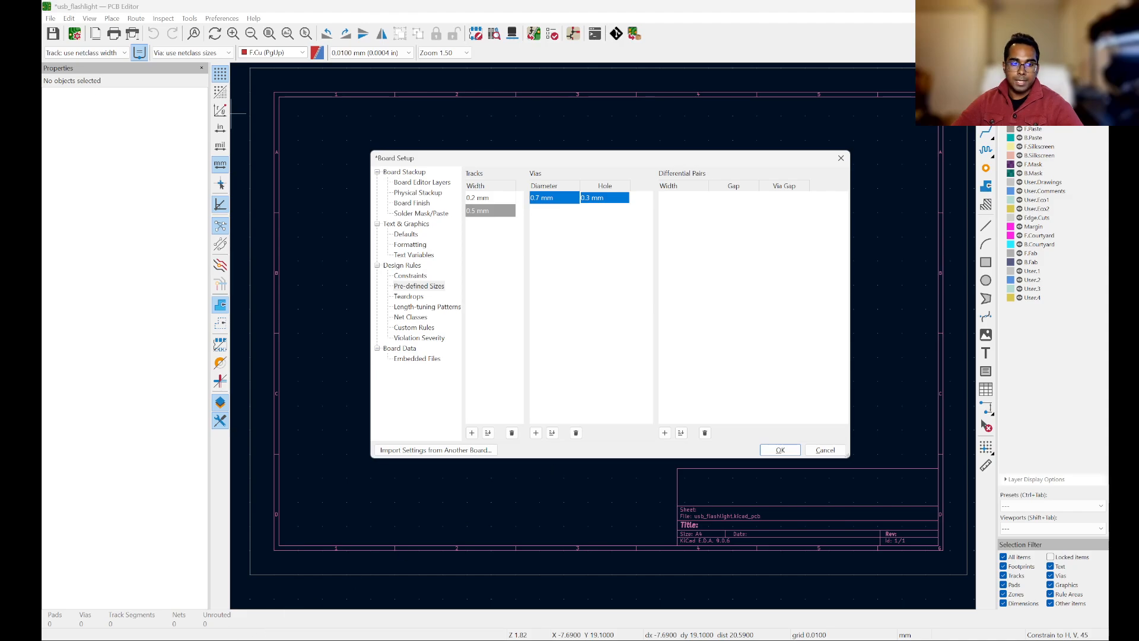
{"action": "left_click", "coordinate": [119, 607]}
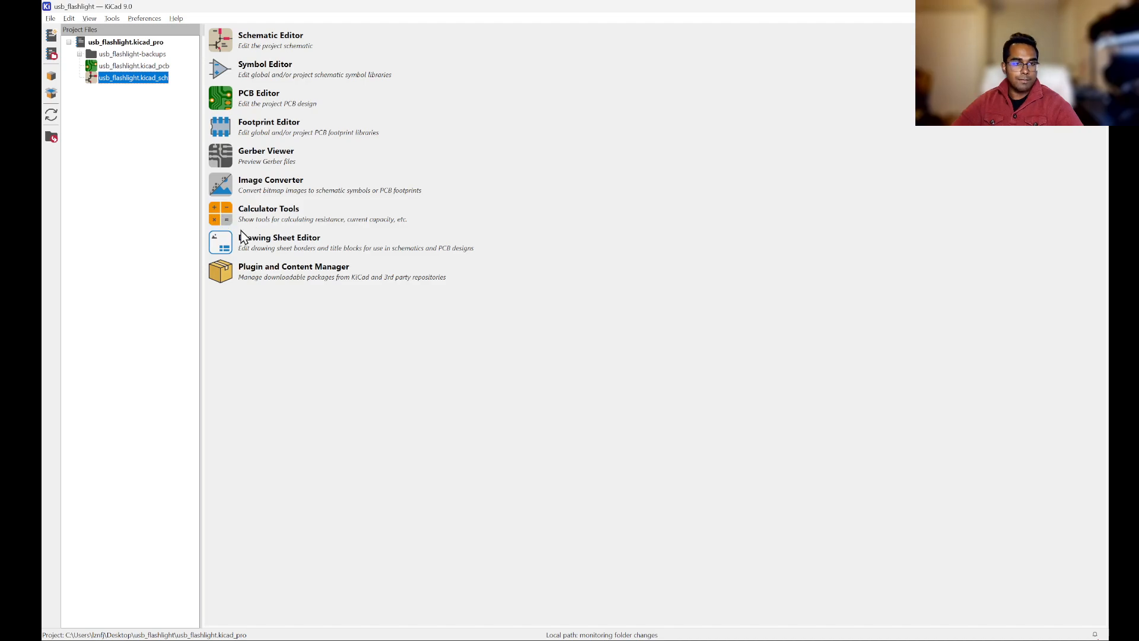
{"action": "left_click", "coordinate": [314, 483]}
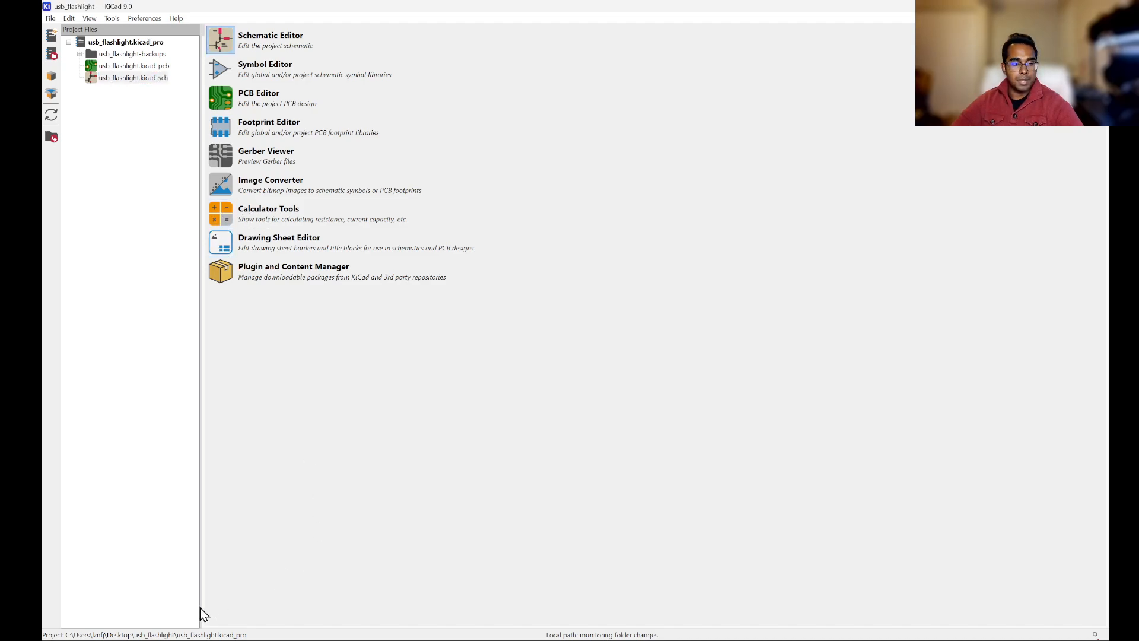
{"action": "key", "text": "alt+Tab"}
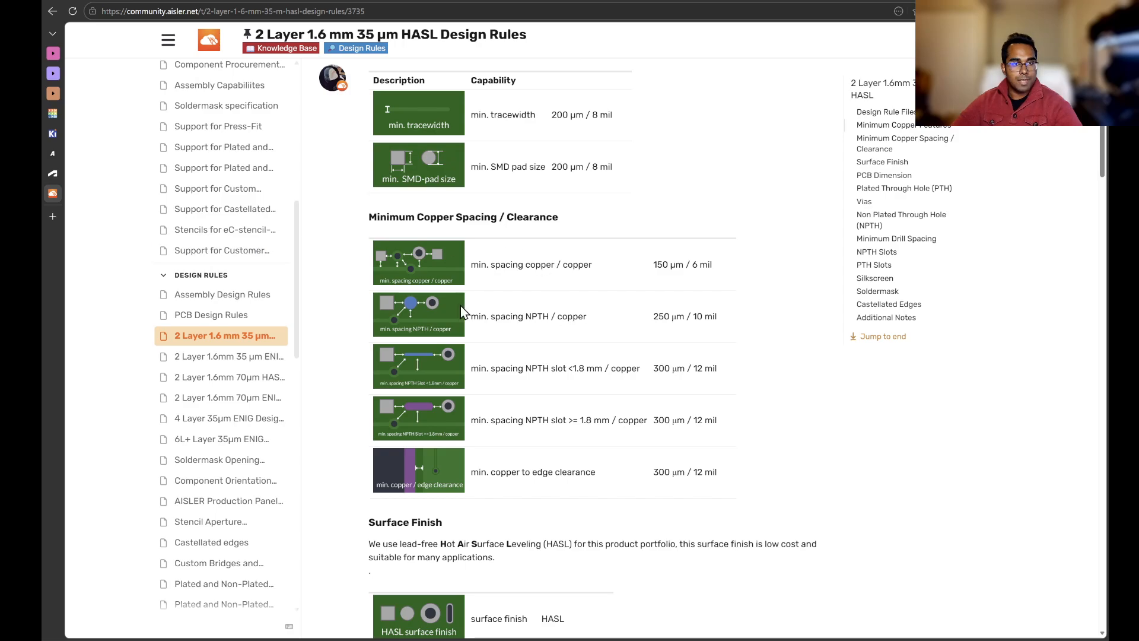
{"action": "left_click", "coordinate": [53, 216]}
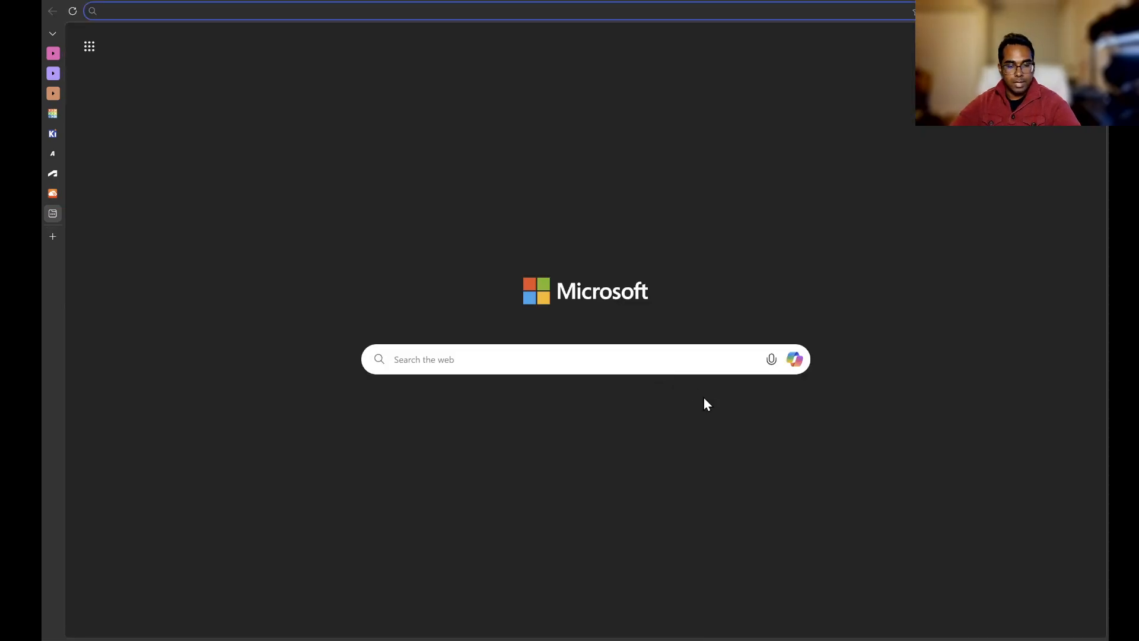
{"action": "type", "text": "advanced pcb "}
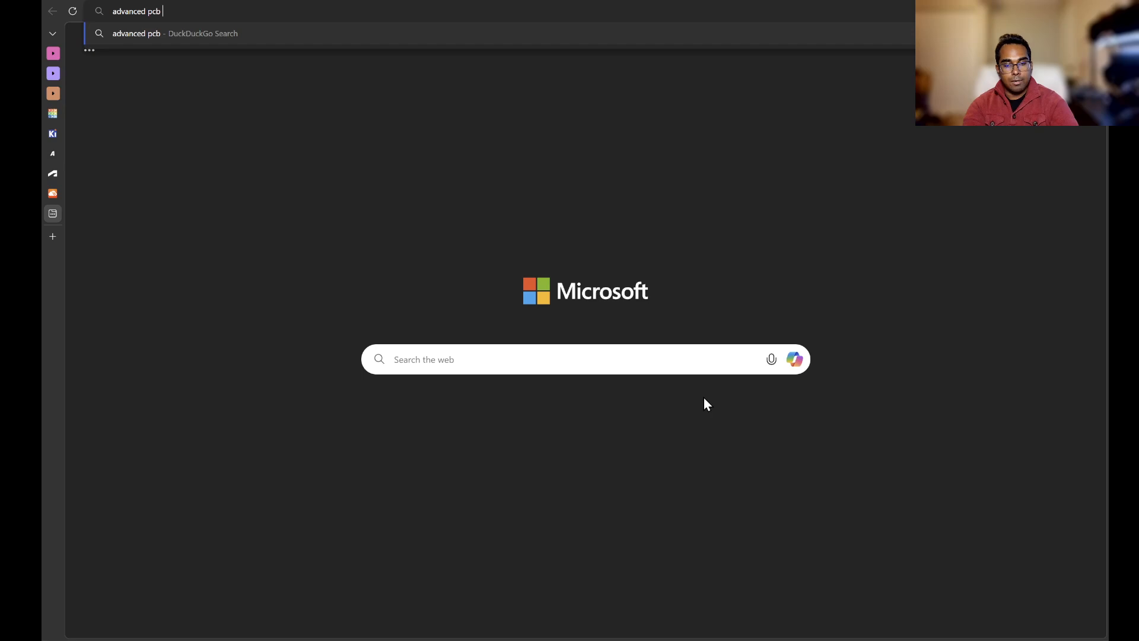
{"action": "type", "text": "trace width "}
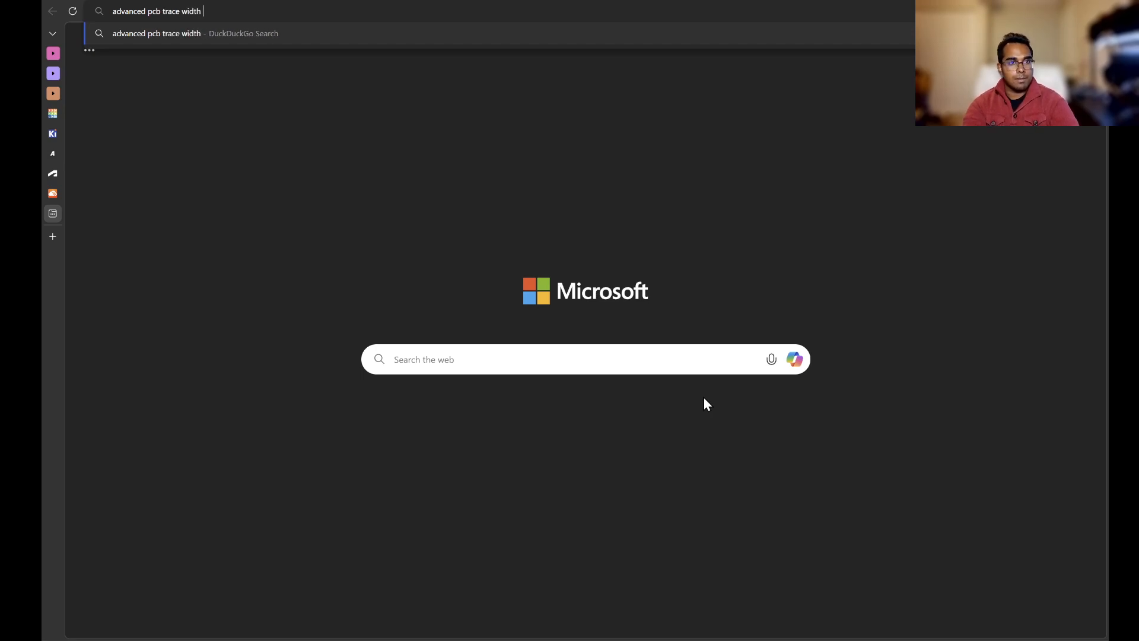
{"action": "type", "text": "calculator"}
{"action": "key", "text": "Return"}
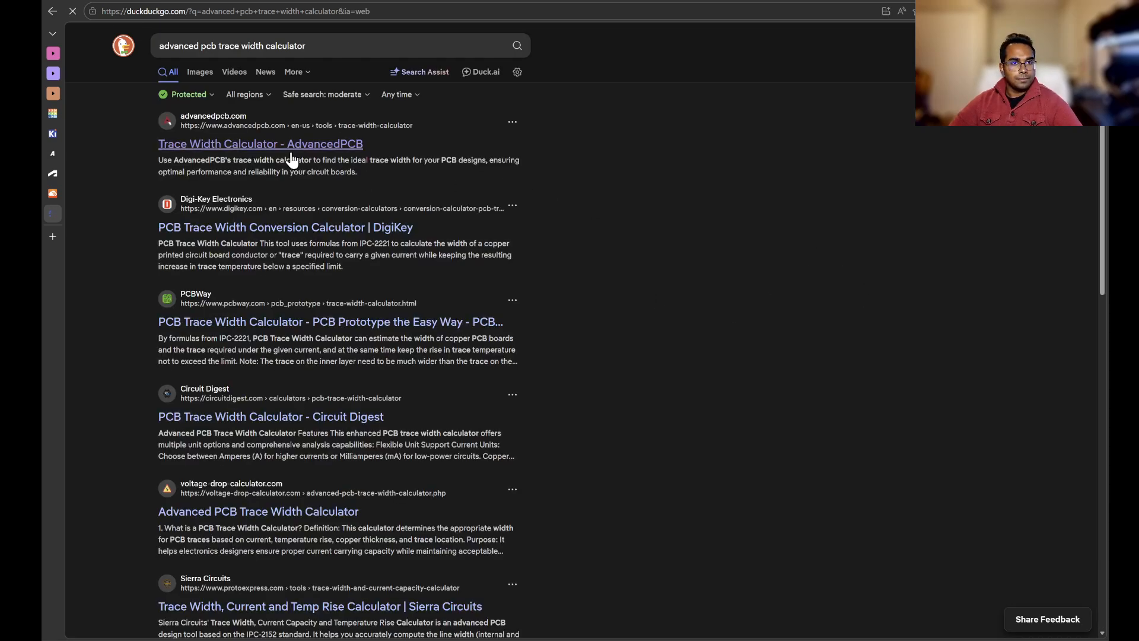
{"action": "left_click", "coordinate": [291, 153]}
{"action": "scroll", "coordinate": [804, 318], "scroll_direction": "down", "scroll_amount": 3}
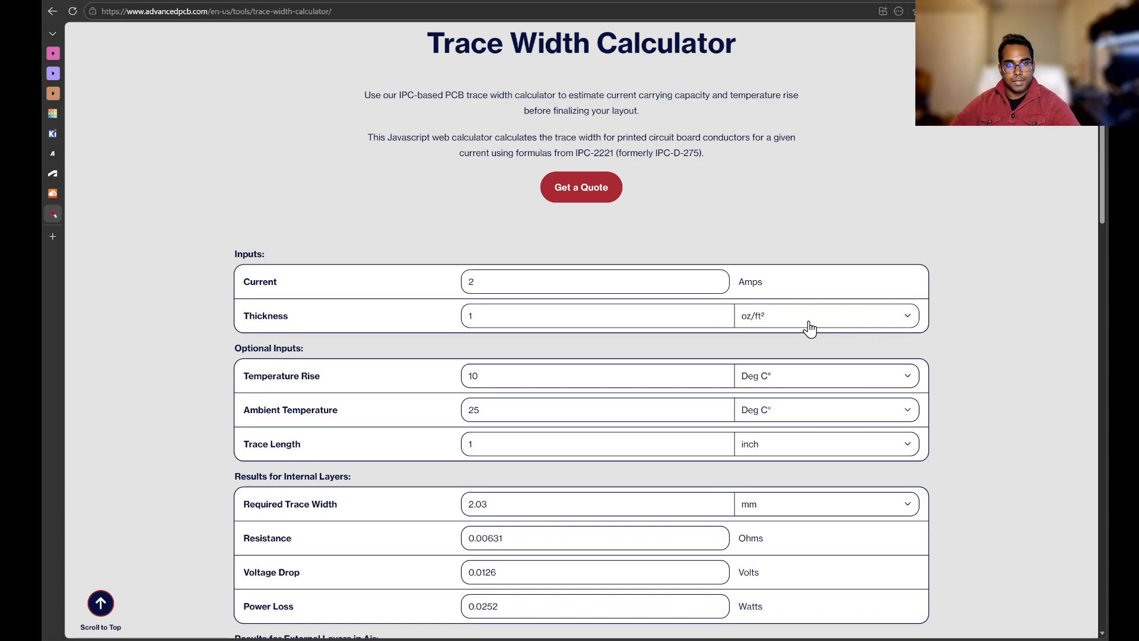
Step: Set the calculator's current to 0.02 A and copper thickness to 0.5 oz/ft²
{"action": "left_click_drag", "start_coordinate": [573, 275], "coordinate": [383, 282]}
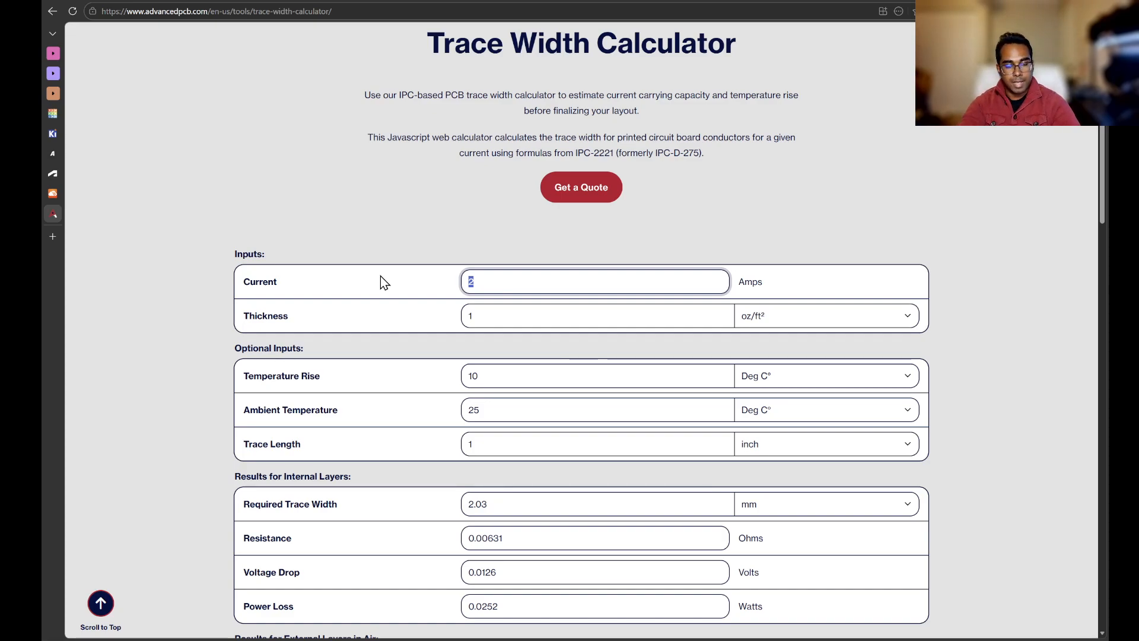
{"action": "type", "text": "0.02"}
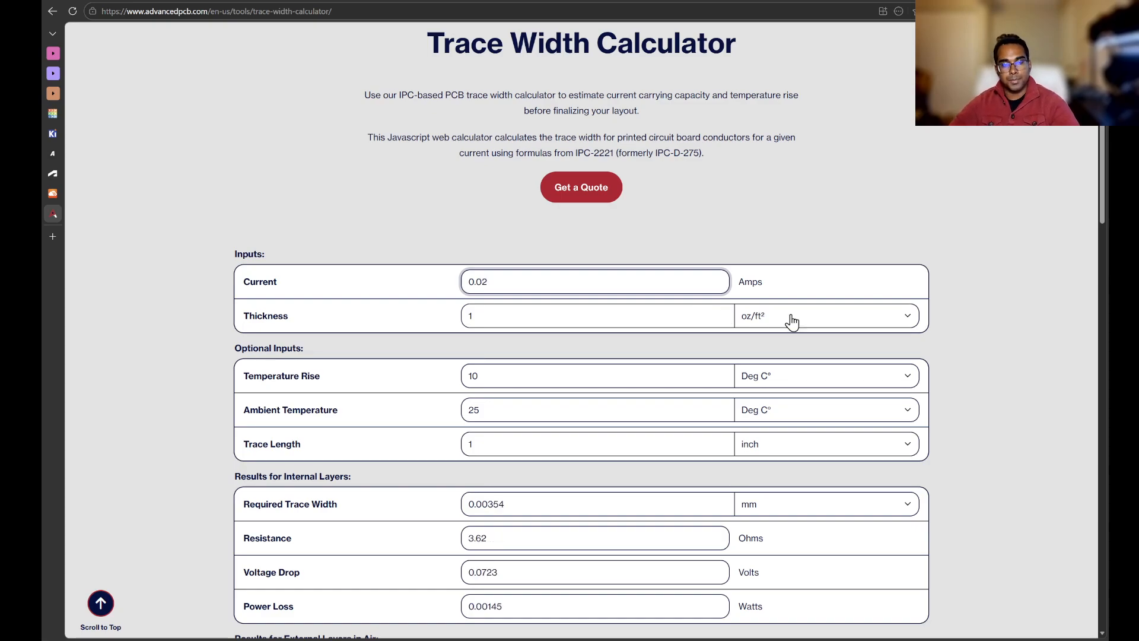
{"action": "left_click", "coordinate": [872, 296]}
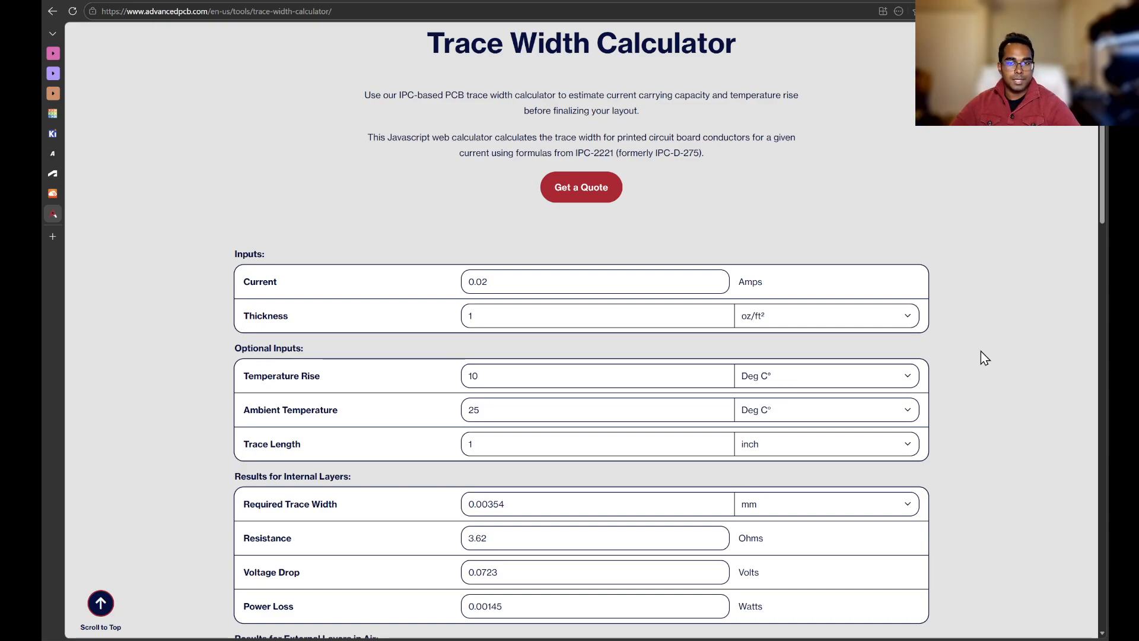
{"action": "left_click", "coordinate": [610, 317]}
{"action": "left_click", "coordinate": [1064, 444]}
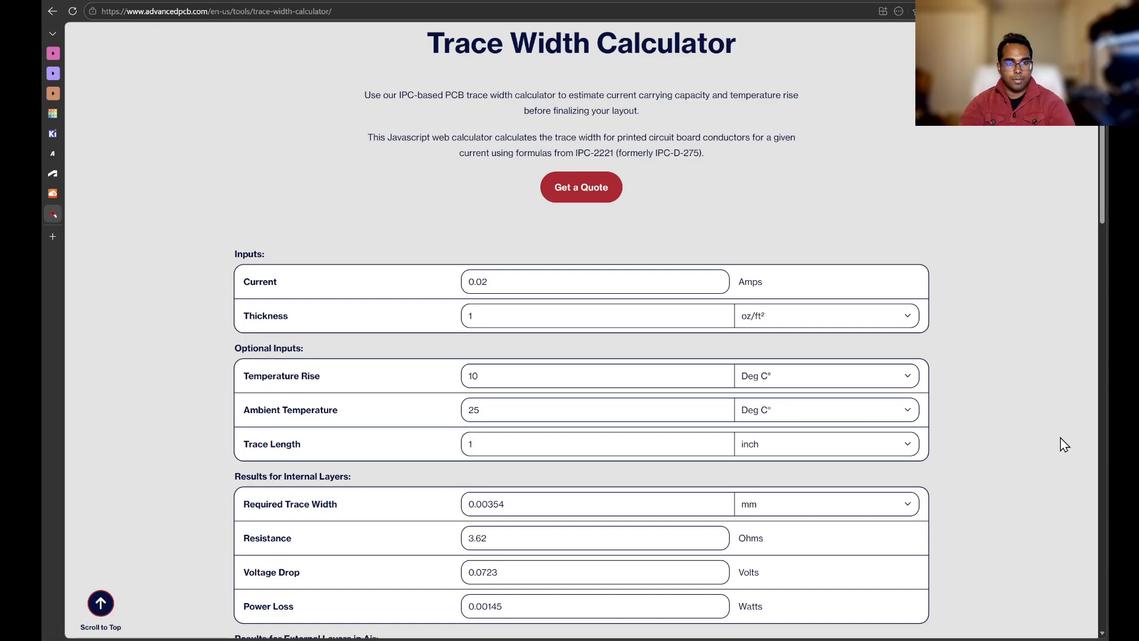
{"action": "double_click", "coordinate": [531, 318]}
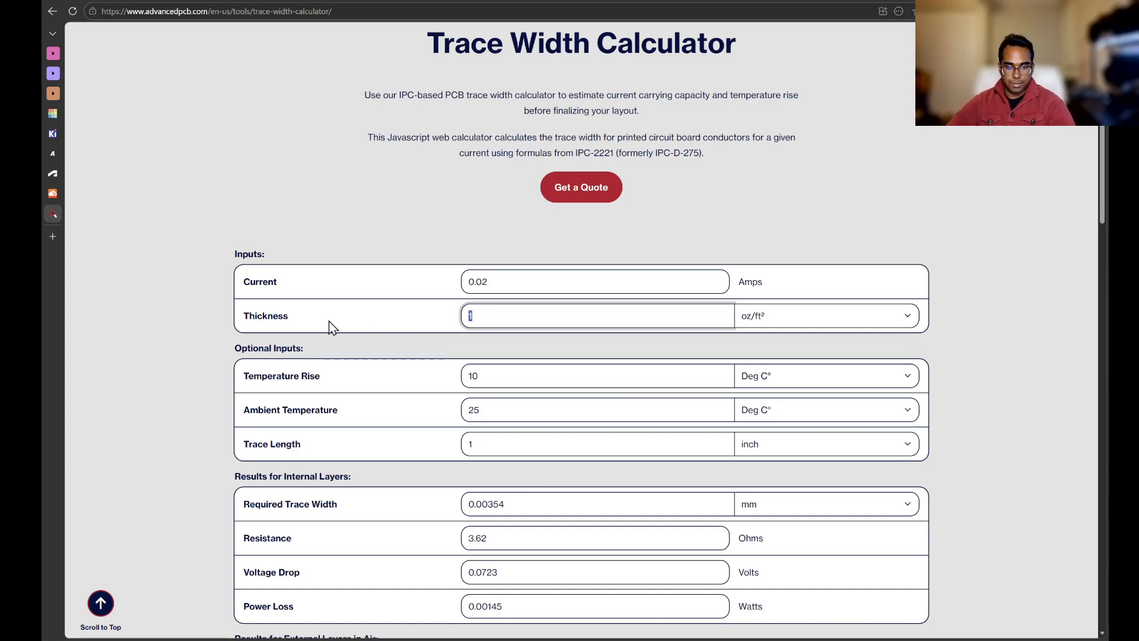
{"action": "type", "text": "0.5"}
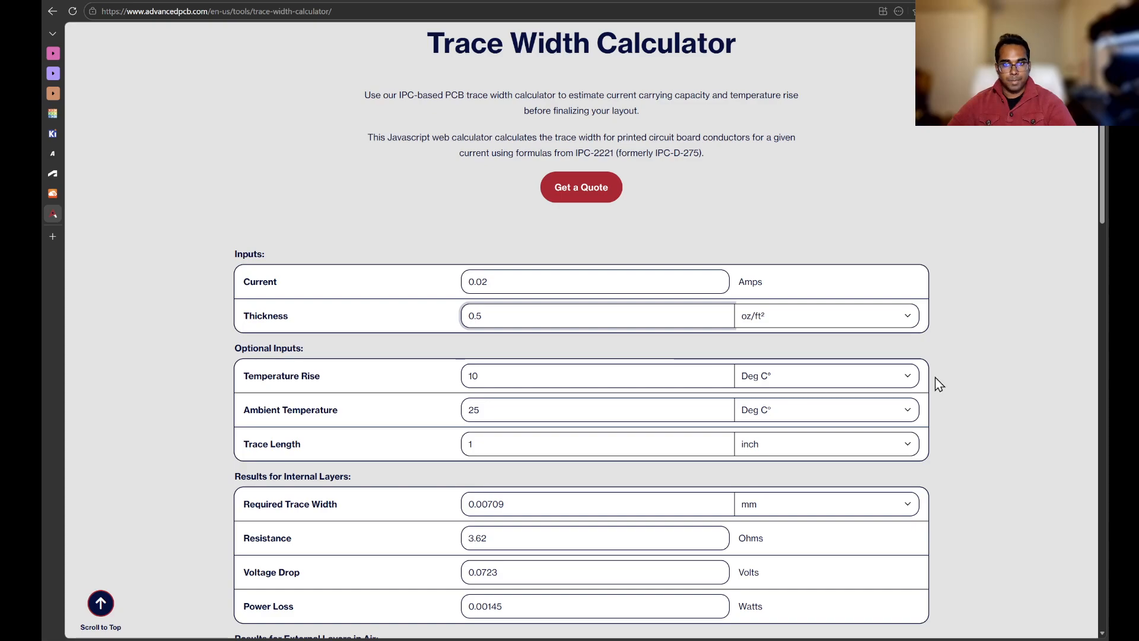
Step: Check the AISLER 2-layer HASL design rules page, then return to the trace width calculator
{"action": "left_click", "coordinate": [481, 285]}
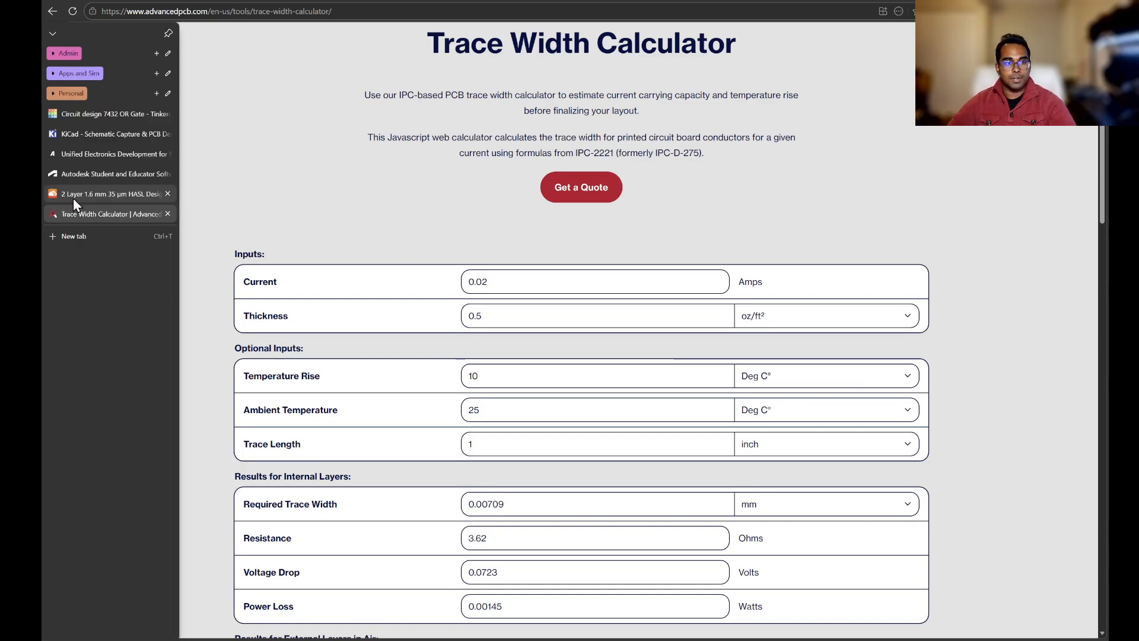
{"action": "left_click", "coordinate": [73, 195]}
{"action": "scroll", "coordinate": [562, 273], "scroll_direction": "up", "scroll_amount": 5}
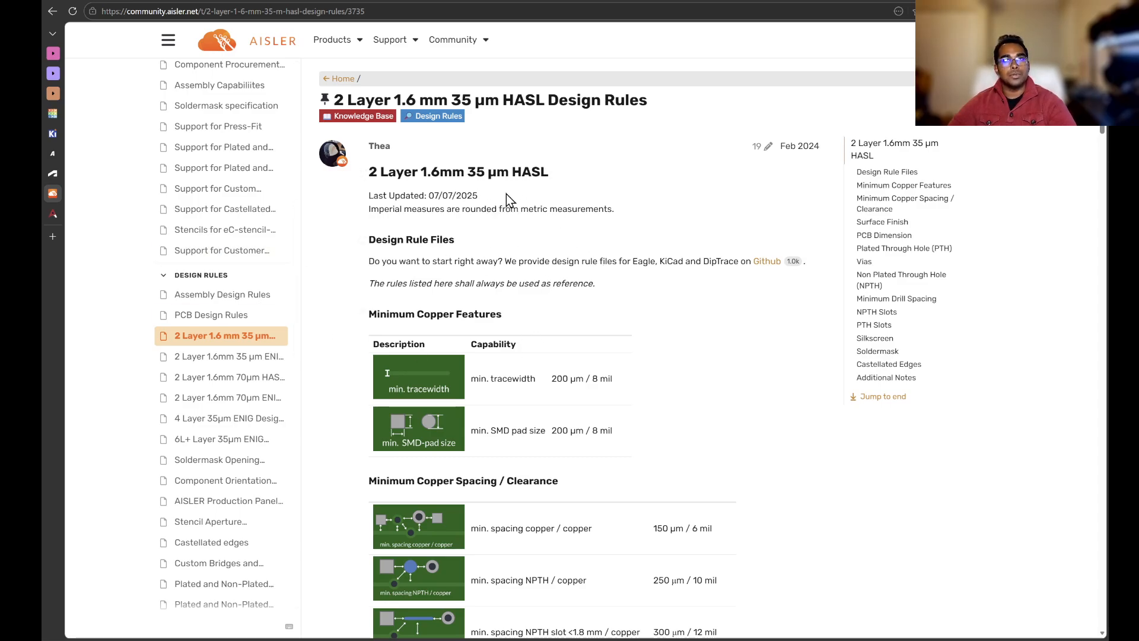
{"action": "mouse_move", "coordinate": [87, 215]}
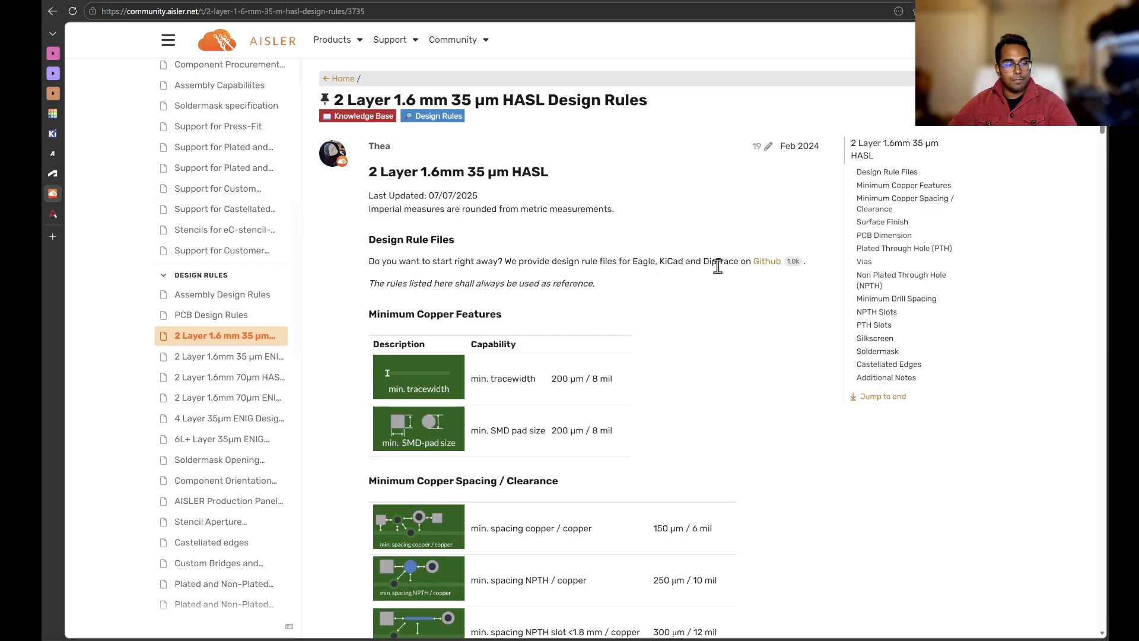
{"action": "left_click", "coordinate": [53, 219]}
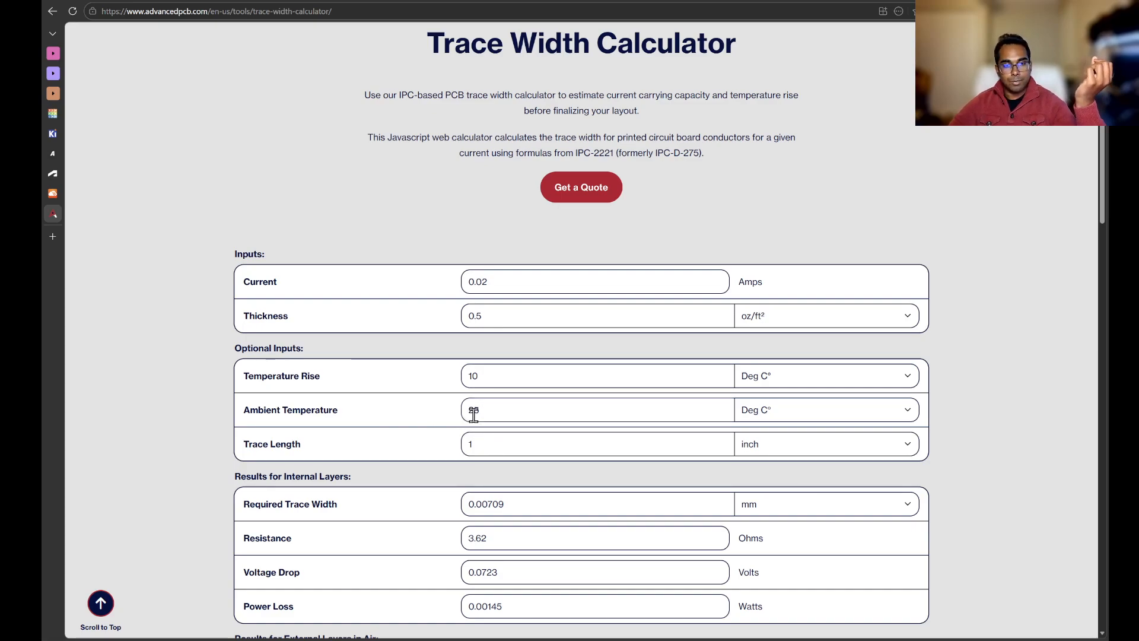
Step: Set the calculator's trace length to 100 mm and review the required trace width results
{"action": "left_click", "coordinate": [801, 414]}
{"action": "left_click", "coordinate": [992, 408]}
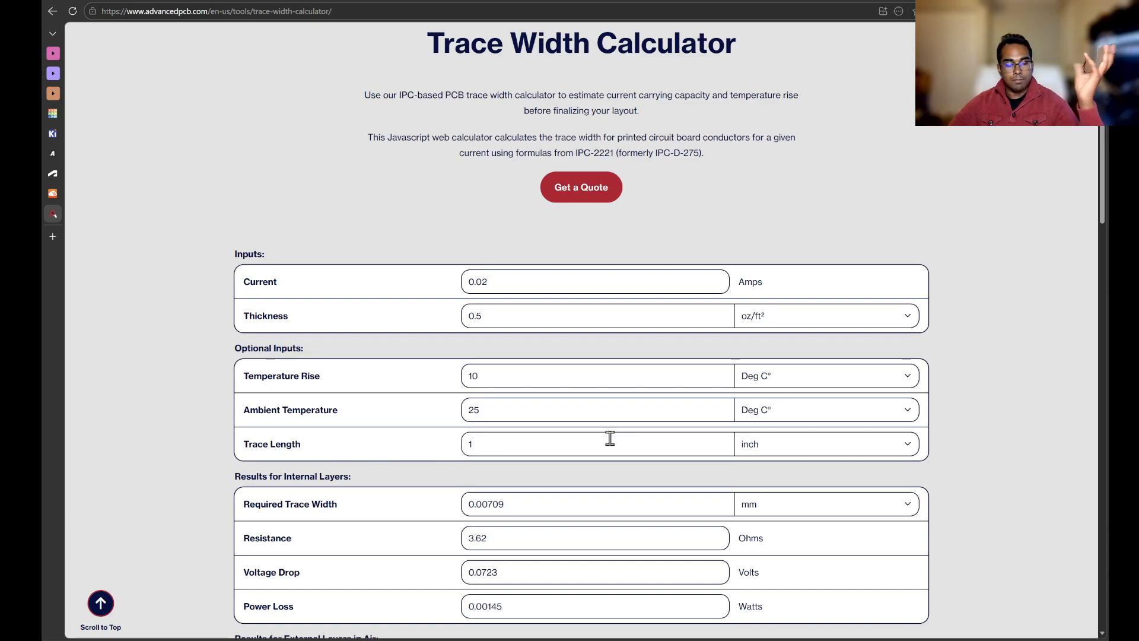
{"action": "left_click", "coordinate": [812, 445]}
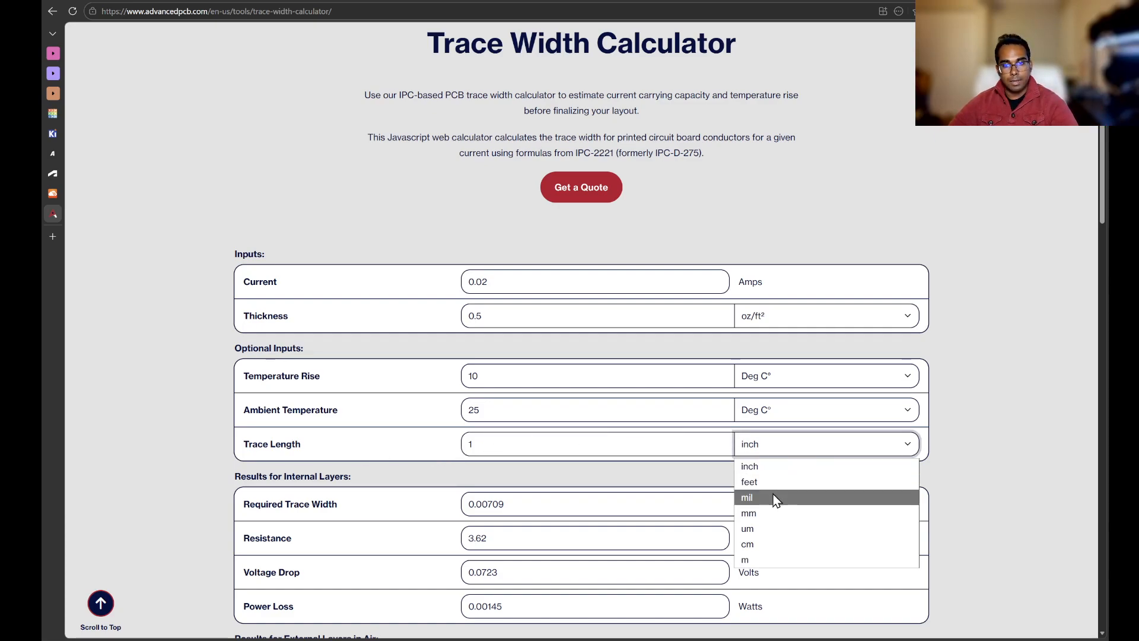
{"action": "left_click", "coordinate": [763, 511]}
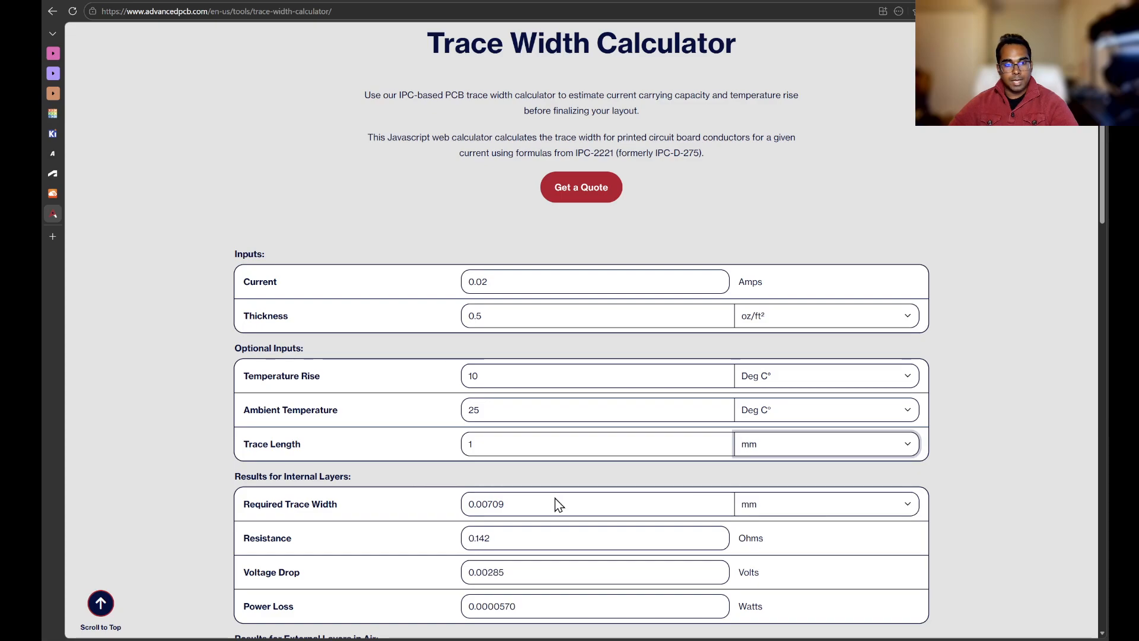
{"action": "double_click", "coordinate": [552, 447]}
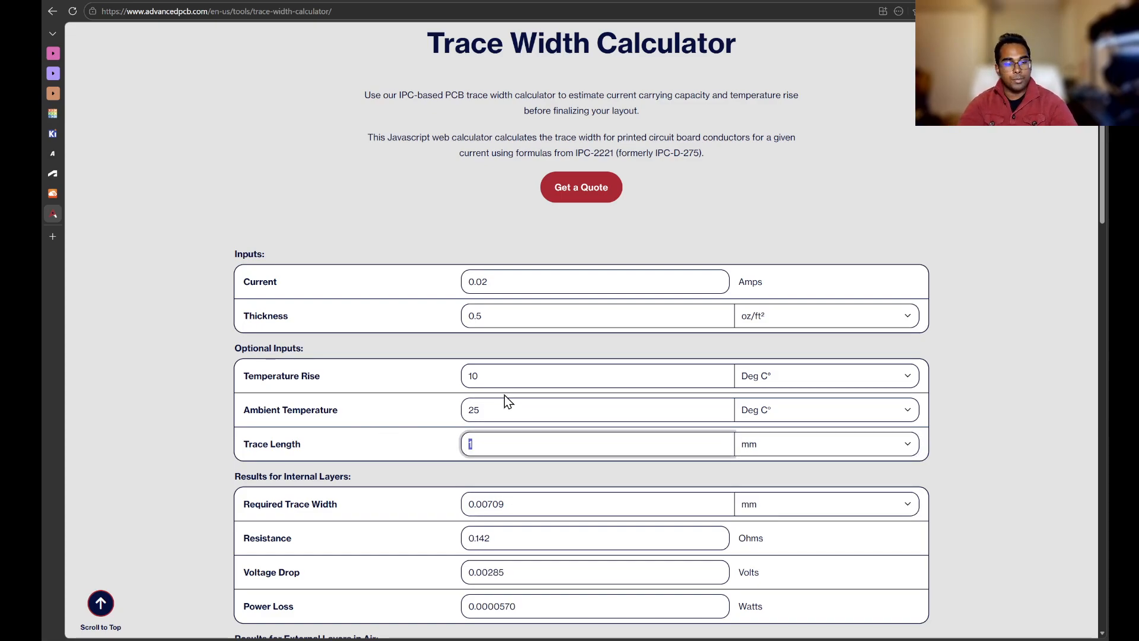
{"action": "left_click", "coordinate": [505, 394]}
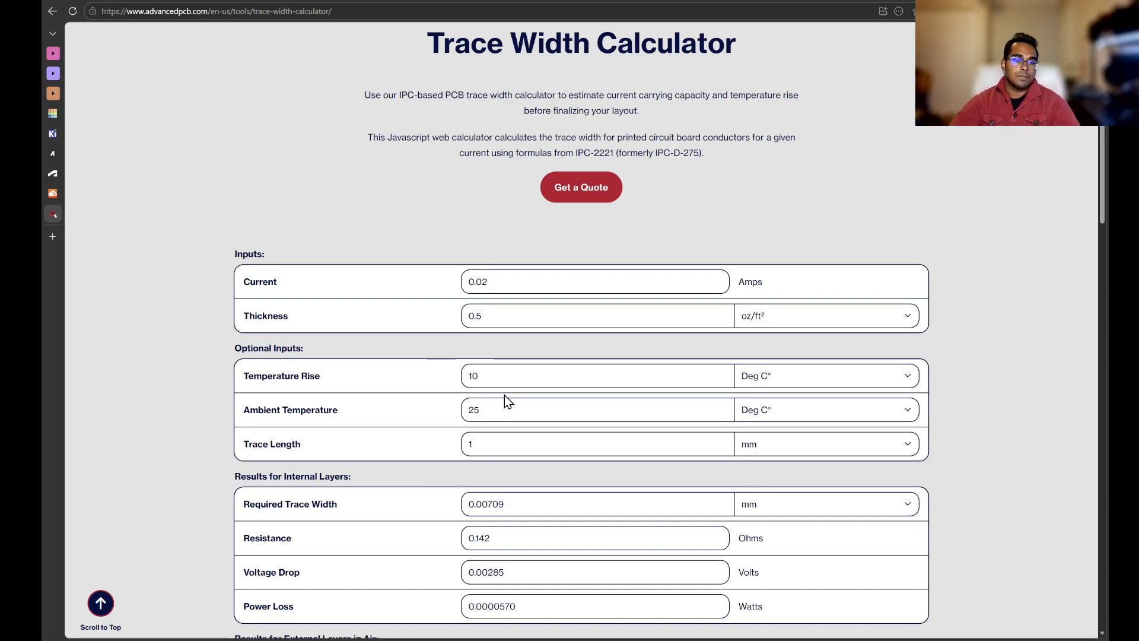
{"action": "left_click", "coordinate": [501, 438]}
{"action": "type", "text": "00"}
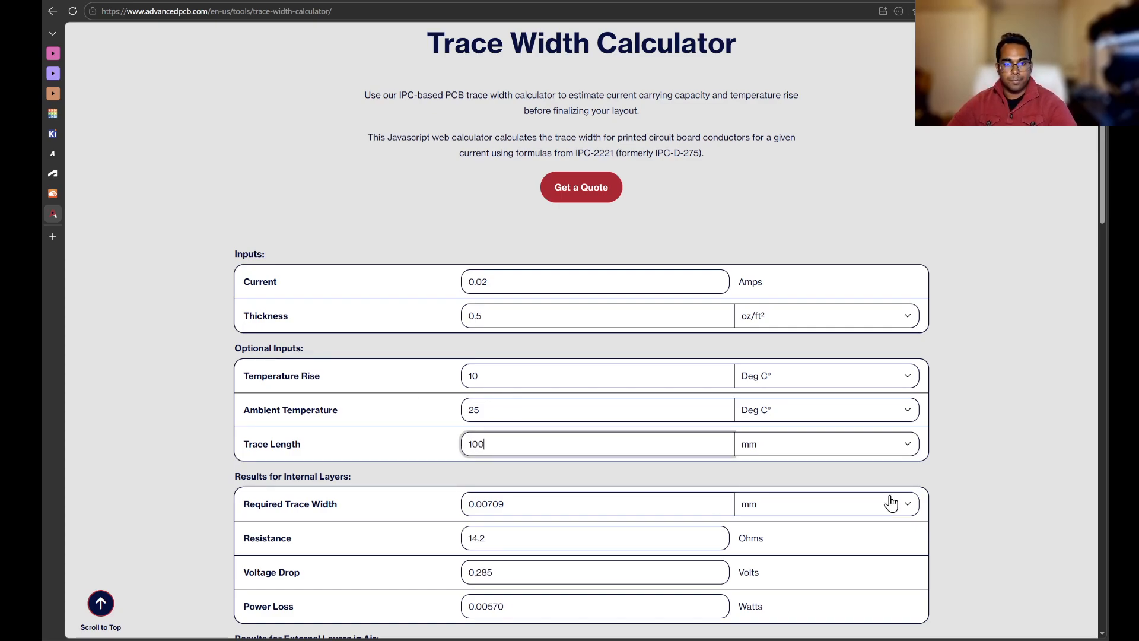
{"action": "left_click", "coordinate": [1024, 466]}
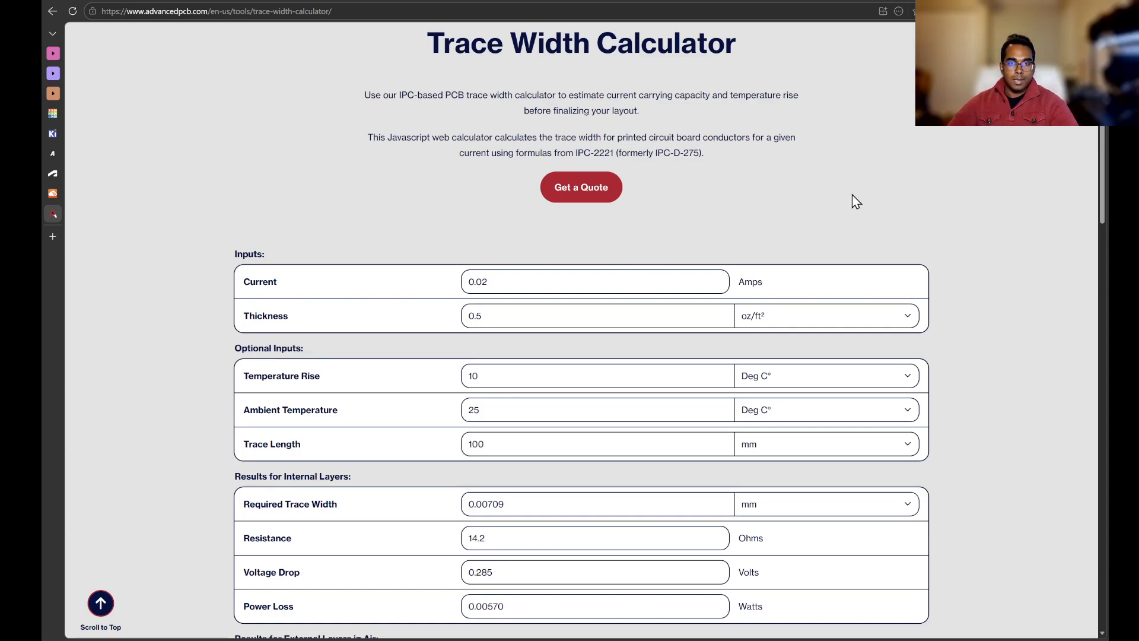
{"action": "scroll", "coordinate": [596, 129], "scroll_direction": "down", "scroll_amount": 1}
{"action": "scroll", "coordinate": [456, 346], "scroll_direction": "down", "scroll_amount": 1}
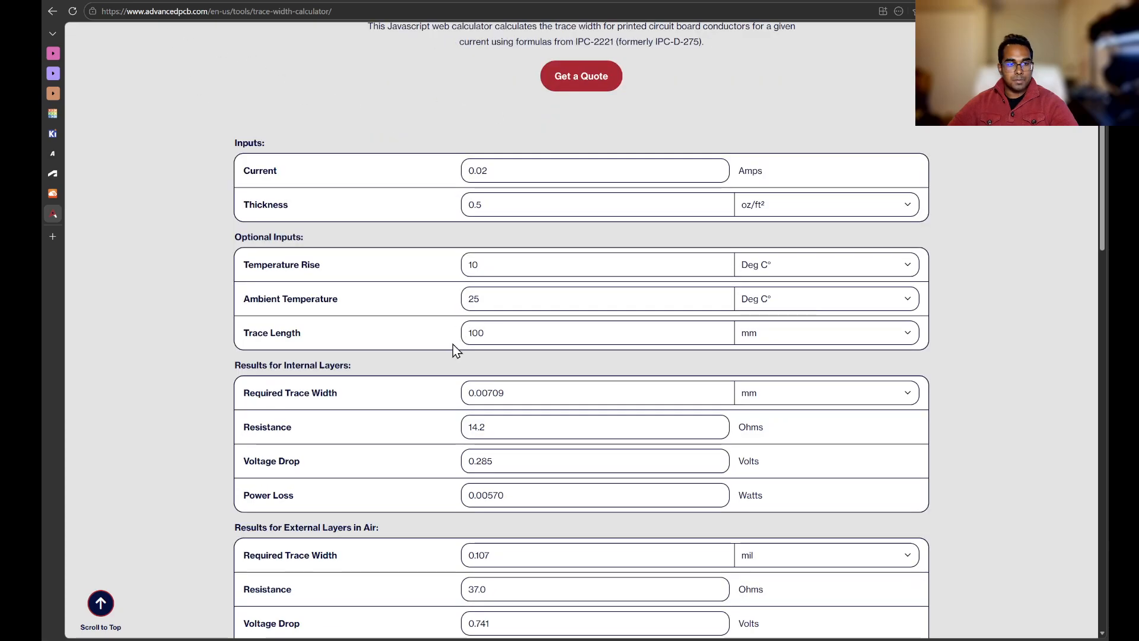
{"action": "scroll", "coordinate": [433, 308], "scroll_direction": "down", "scroll_amount": 2}
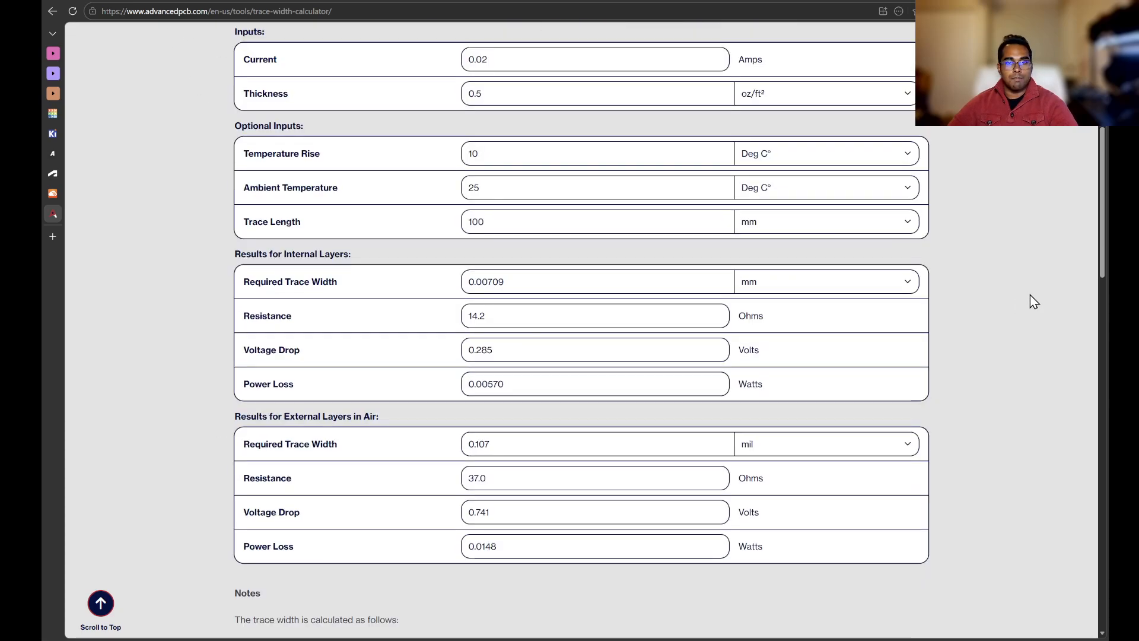
Step: Set the calculator's current to 3 A and check the required trace widths
{"action": "scroll", "coordinate": [534, 305], "scroll_direction": "up", "scroll_amount": 2}
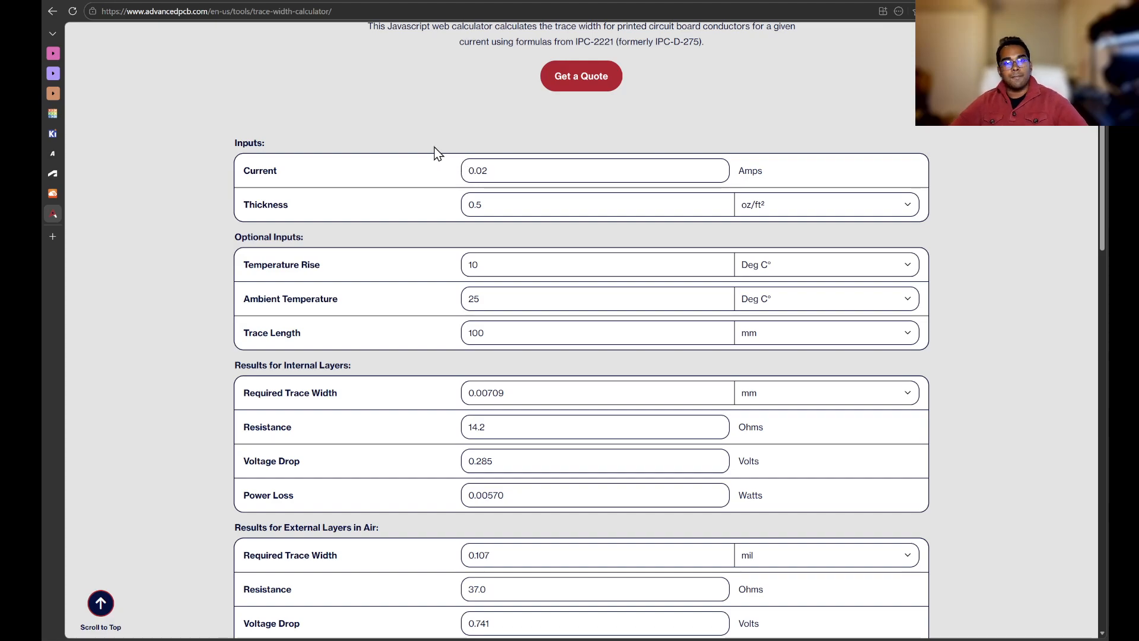
{"action": "left_click", "coordinate": [578, 171]}
{"action": "left_click_drag", "start_coordinate": [579, 172], "coordinate": [325, 132]}
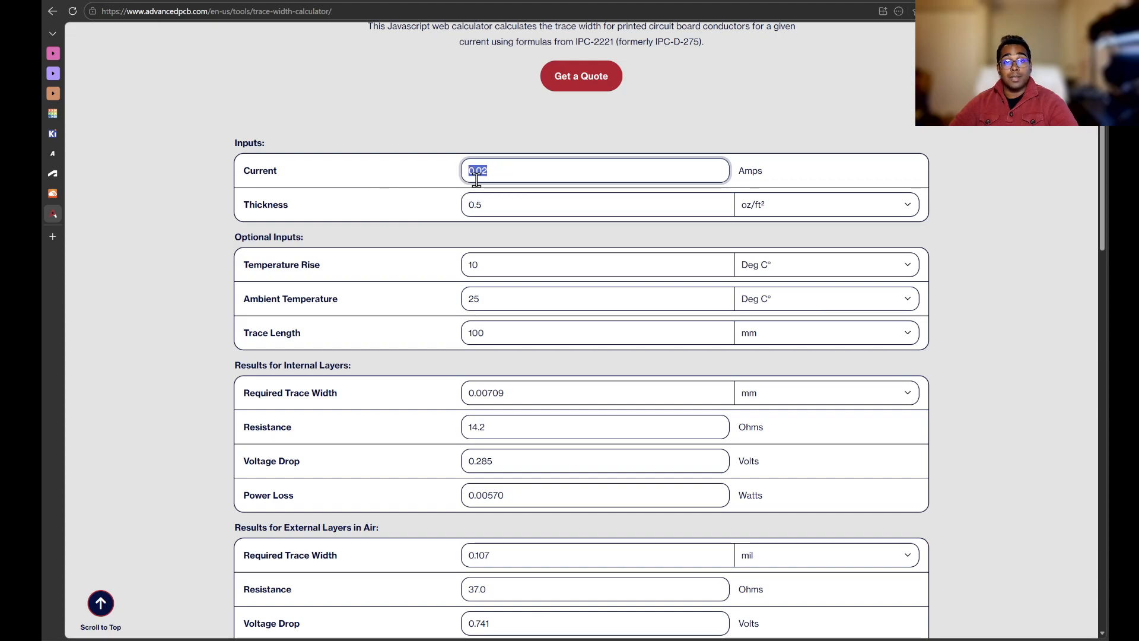
{"action": "left_click", "coordinate": [991, 198]}
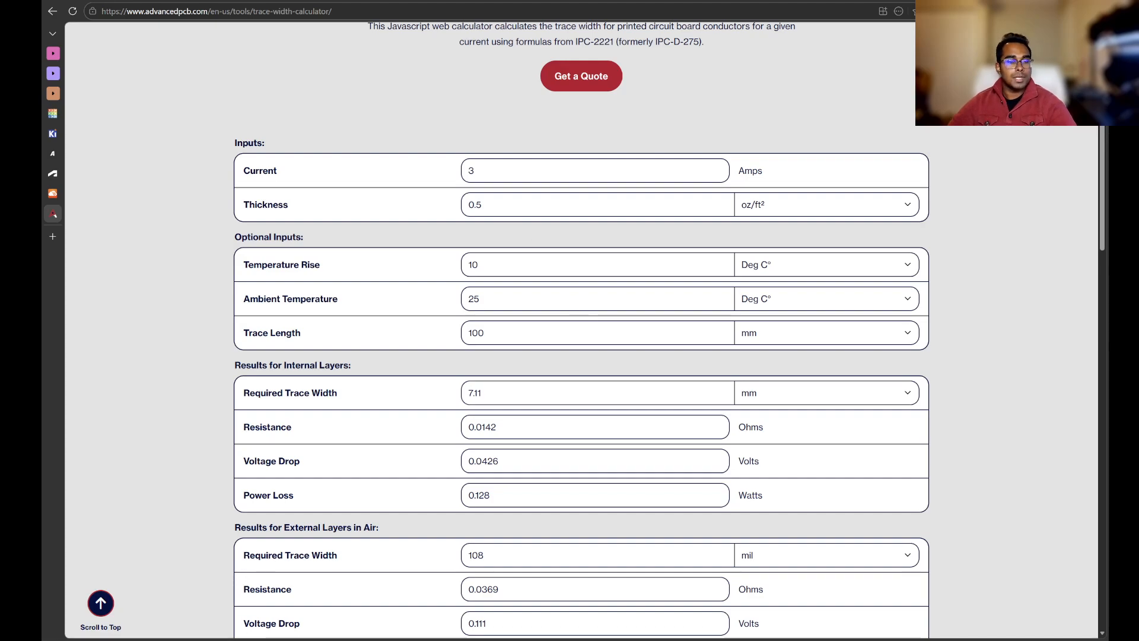
Step: Restore the calculator's current to 0.02 A after briefly switching to the PCB editor
{"action": "mouse_move", "coordinate": [252, 638]}
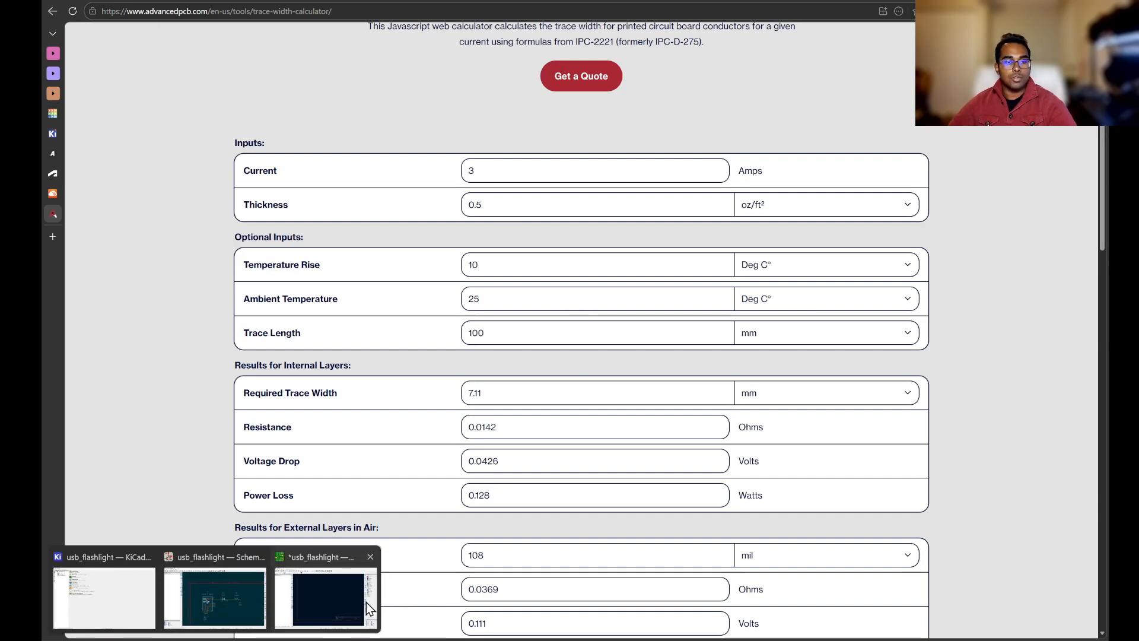
{"action": "left_click", "coordinate": [348, 593]}
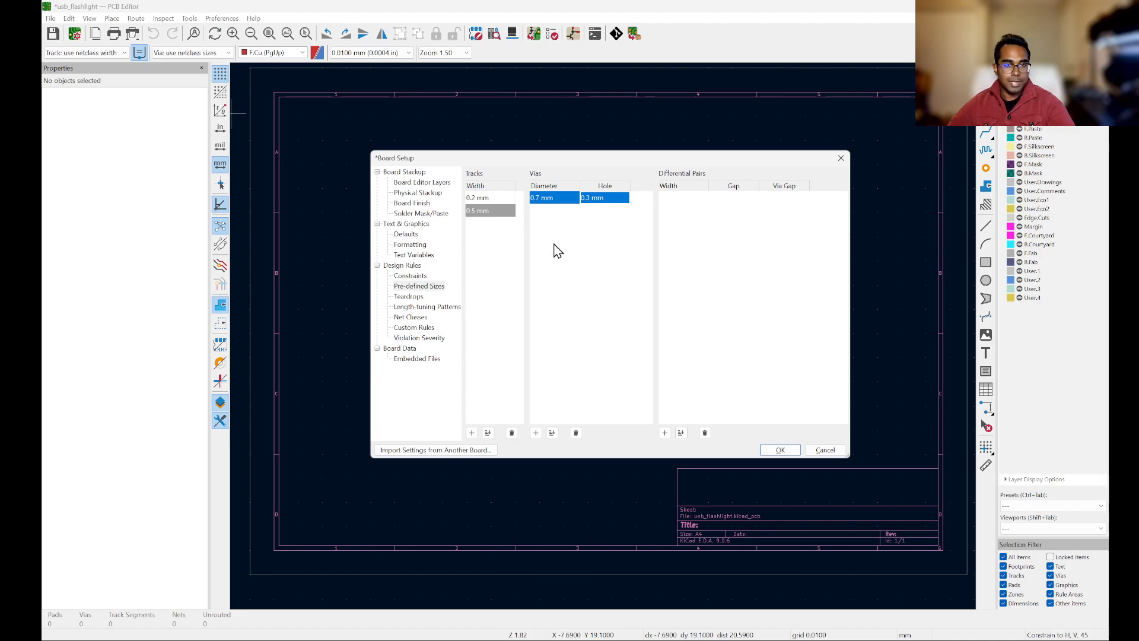
{"action": "key", "text": "alt+Tab"}
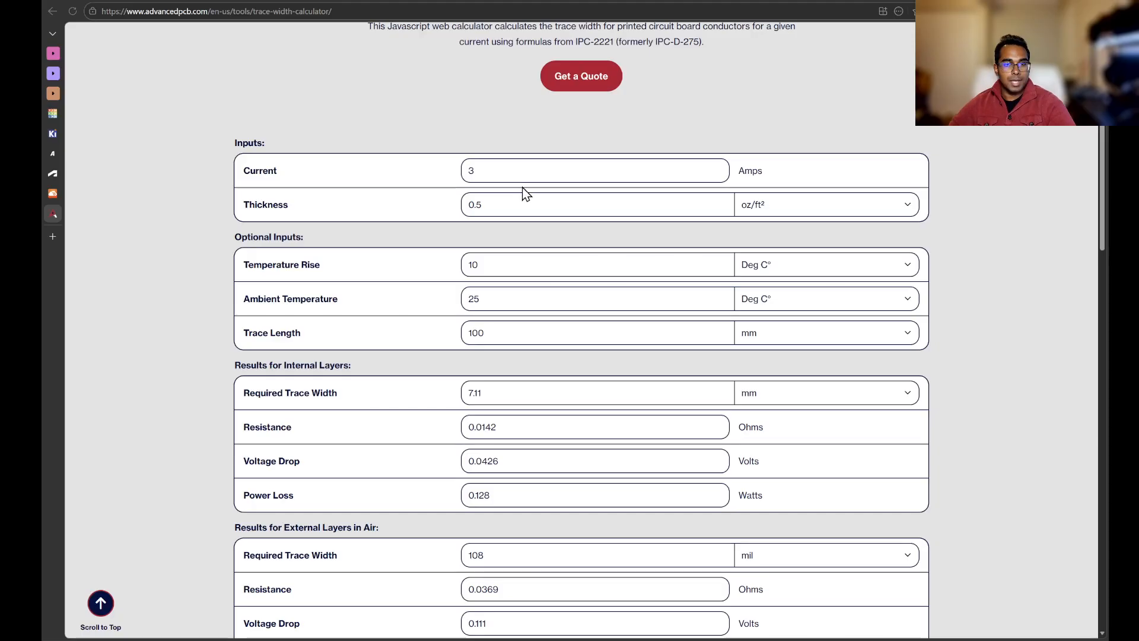
{"action": "left_click_drag", "start_coordinate": [498, 171], "coordinate": [337, 156]}
{"action": "type", "text": "0.02"}
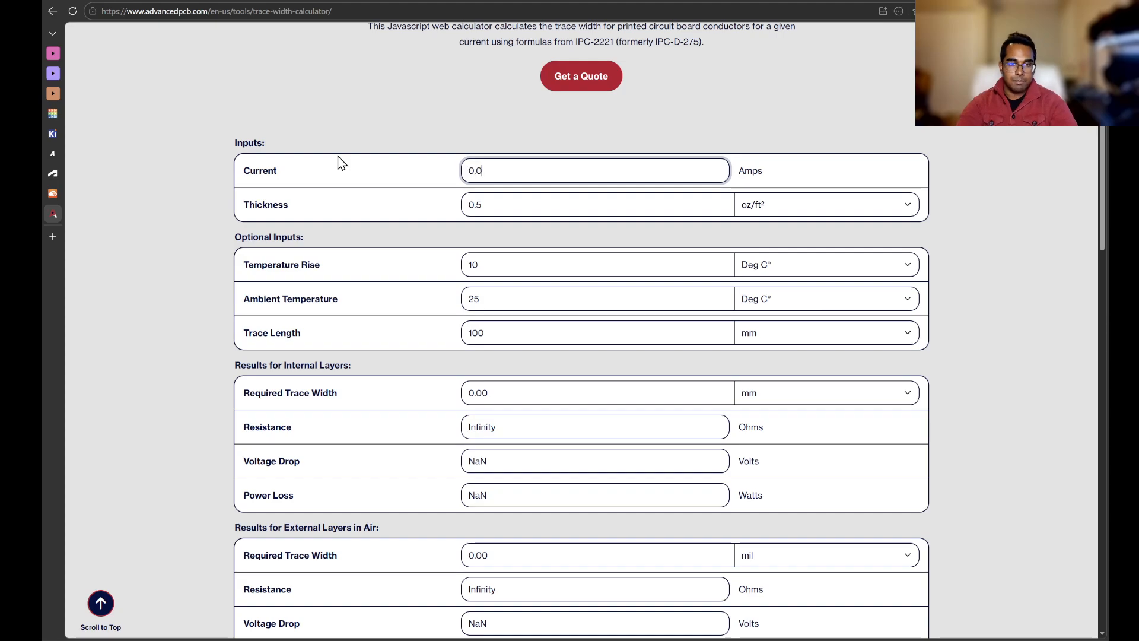
{"action": "left_click", "coordinate": [1059, 371]}
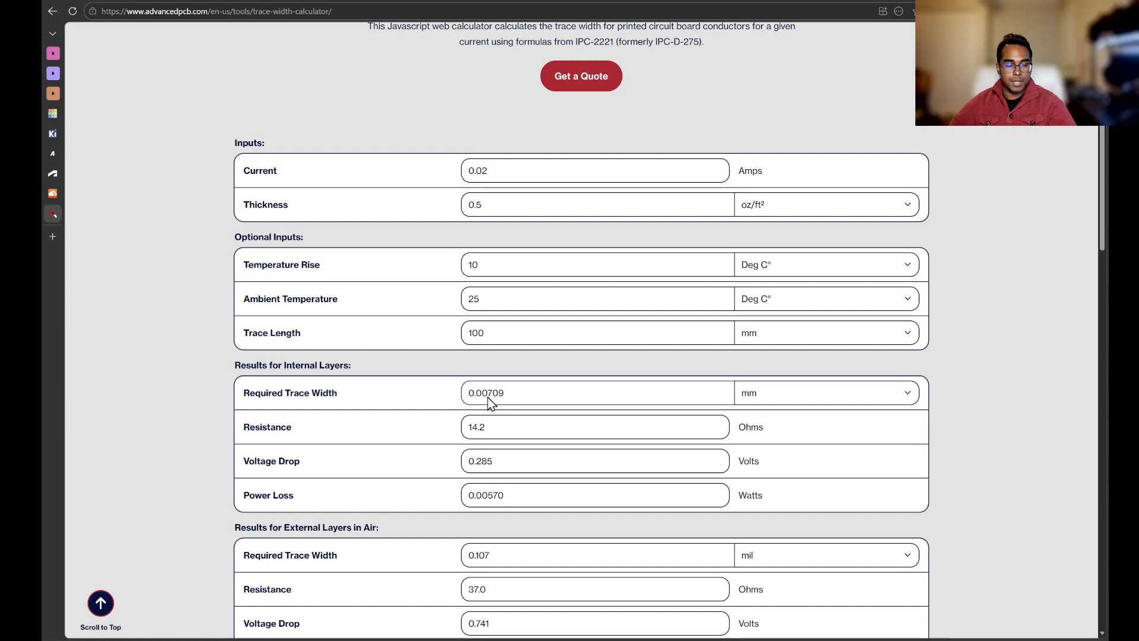
Step: Switch to the PCB editor's board setup and delete the 0.5 mm pre-defined track width
{"action": "key", "text": "alt+Tab"}
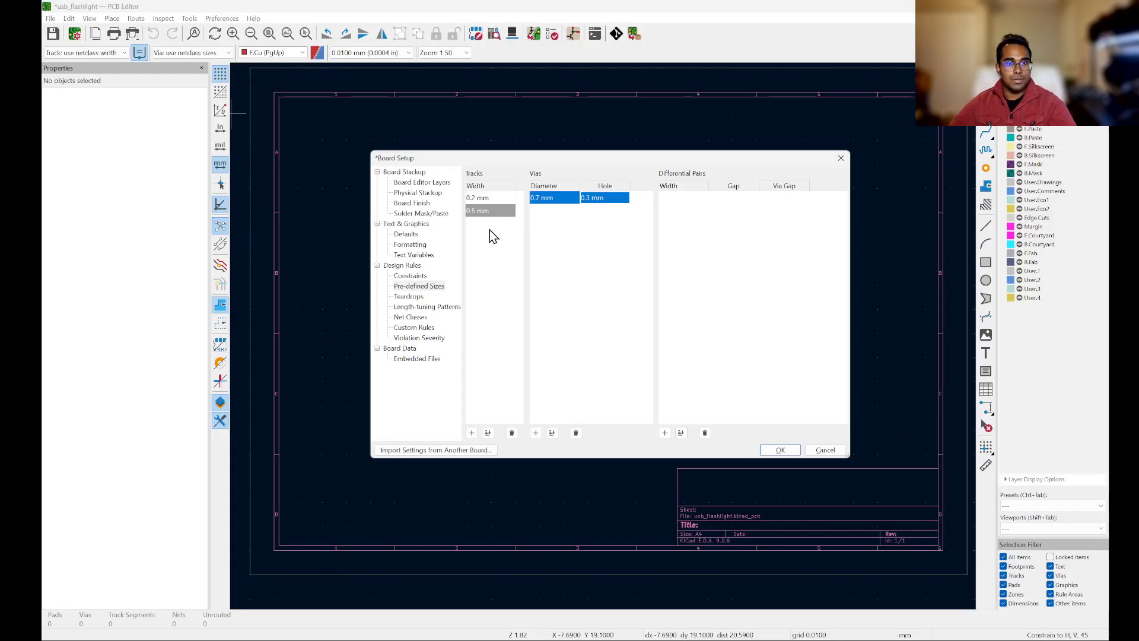
{"action": "left_click", "coordinate": [478, 211]}
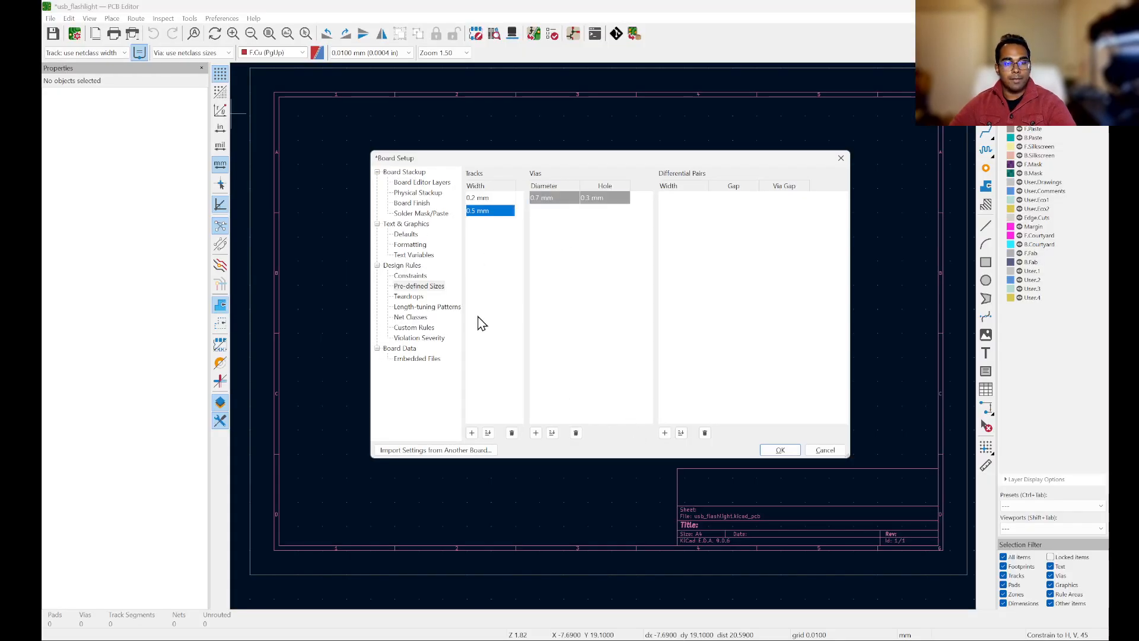
{"action": "left_click", "coordinate": [510, 432]}
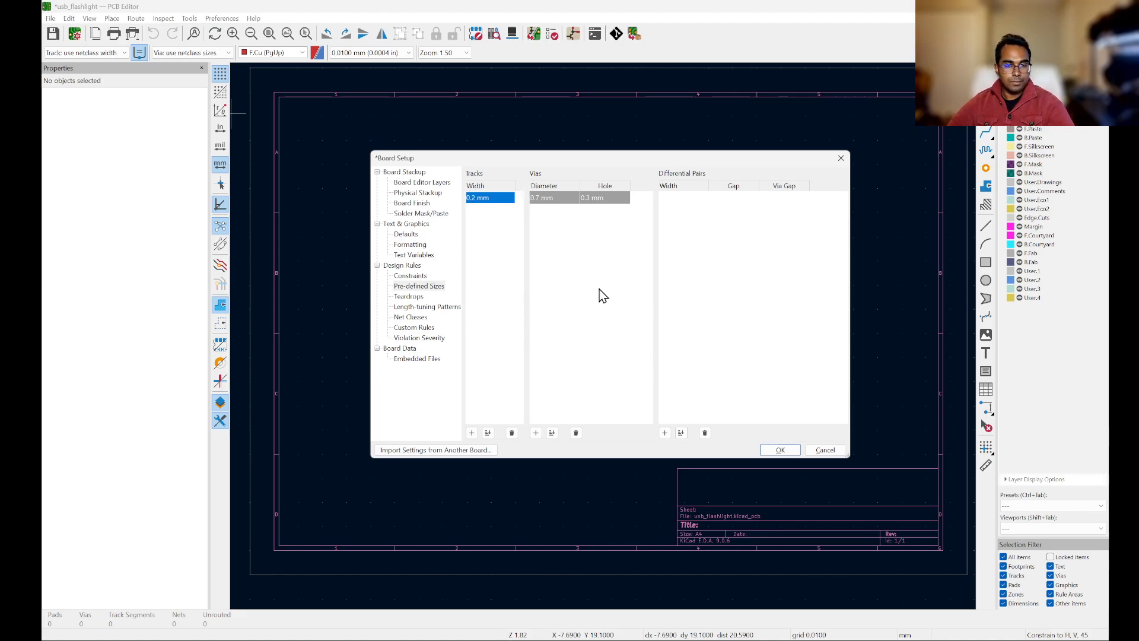
Step: Review the Default net class values and the copper constraints in the board setup
{"action": "left_click", "coordinate": [545, 315]}
{"action": "left_click", "coordinate": [473, 334]}
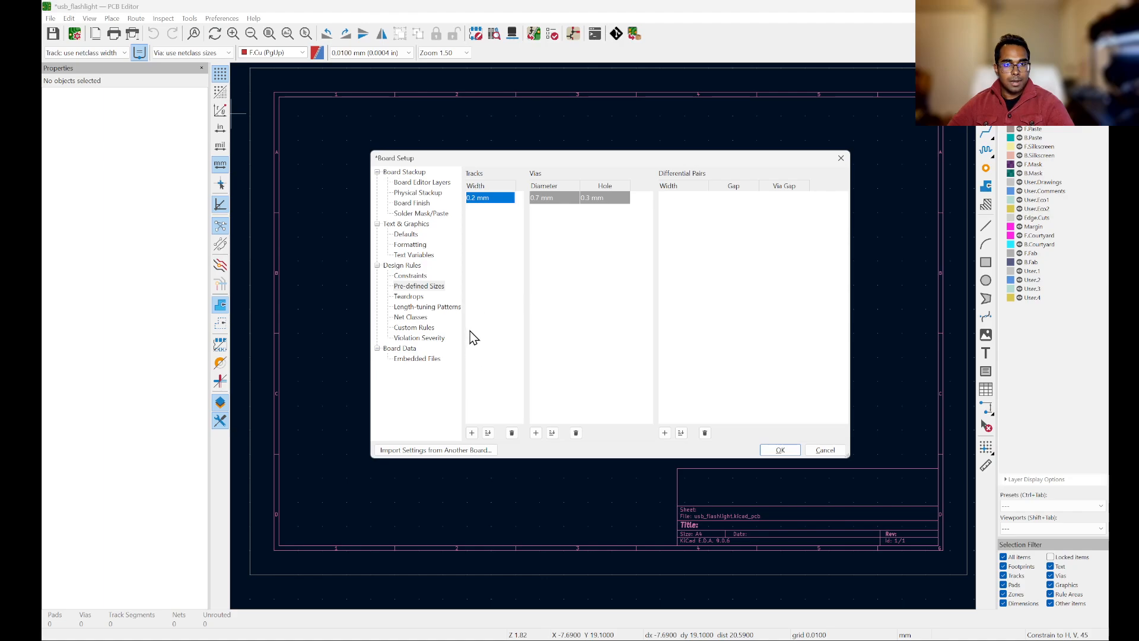
{"action": "left_click", "coordinate": [417, 318]}
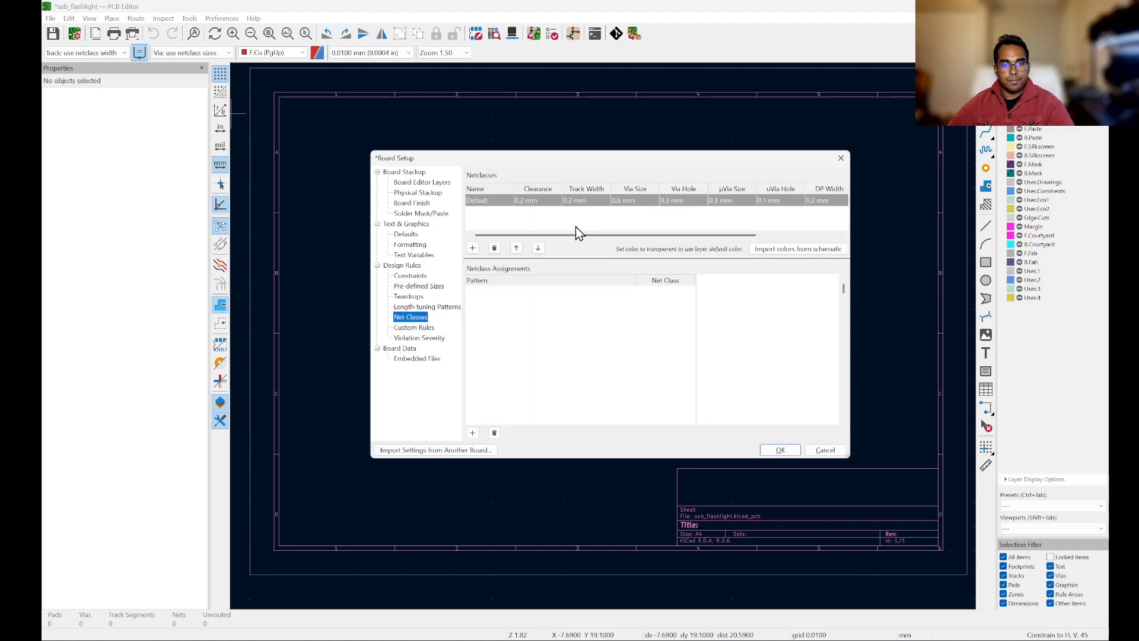
{"action": "left_click", "coordinate": [576, 228]}
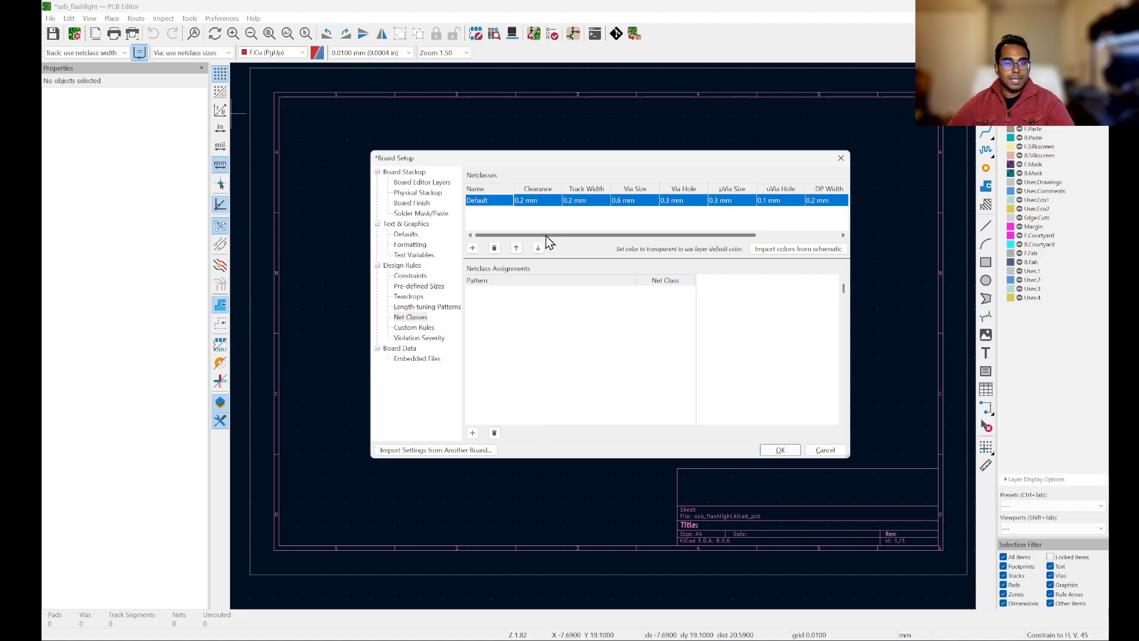
{"action": "mouse_move", "coordinate": [546, 236]}
{"action": "left_mouse_down"}
{"action": "mouse_move", "coordinate": [592, 236]}
{"action": "mouse_move", "coordinate": [550, 235]}
{"action": "left_mouse_up"}
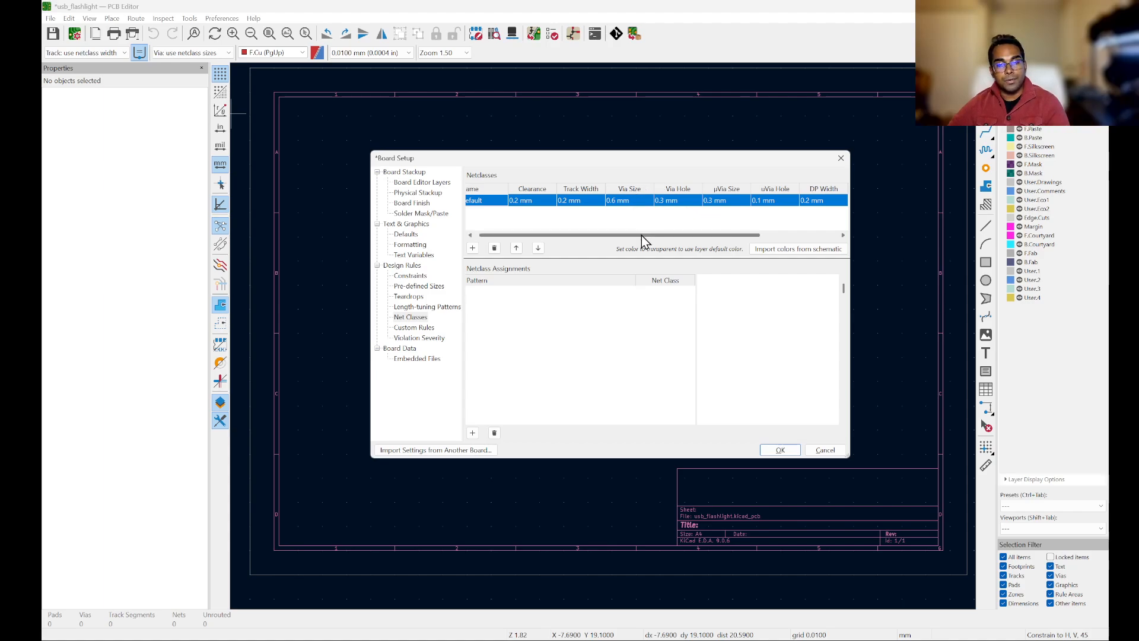
{"action": "left_click_drag", "start_coordinate": [642, 235], "coordinate": [601, 234]}
{"action": "left_click", "coordinate": [618, 203]}
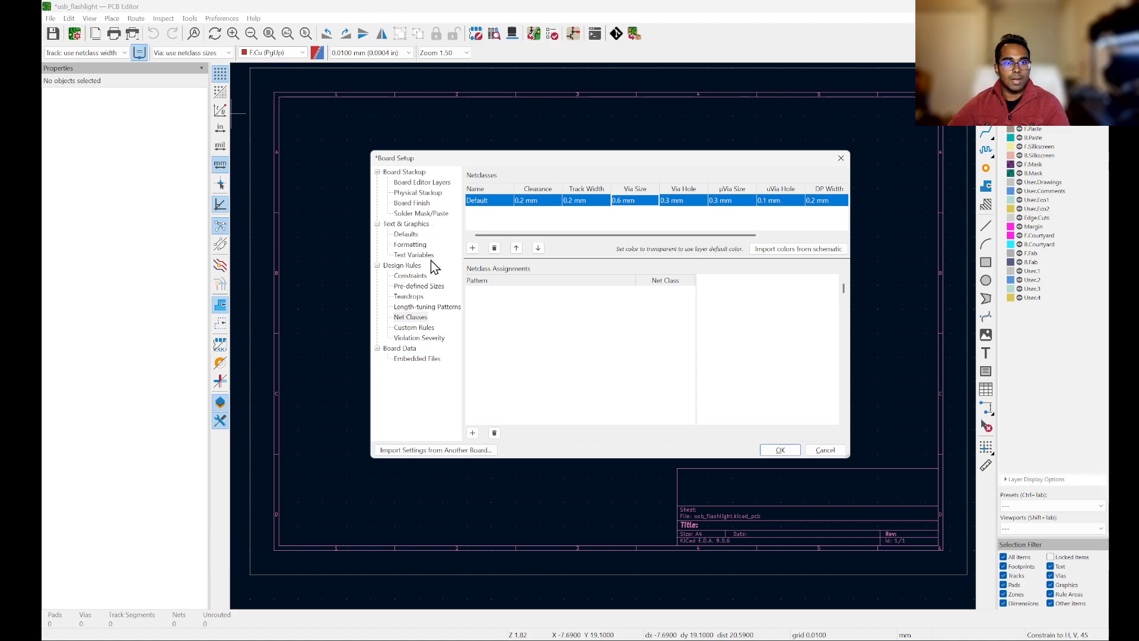
{"action": "left_click", "coordinate": [413, 278]}
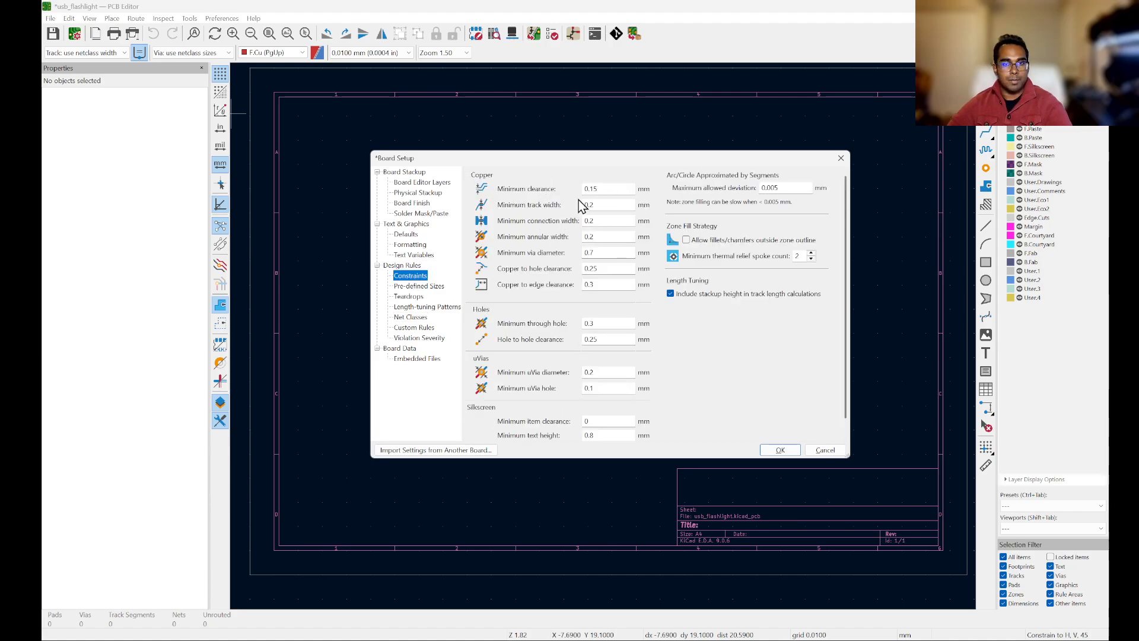
{"action": "left_click", "coordinate": [418, 319]}
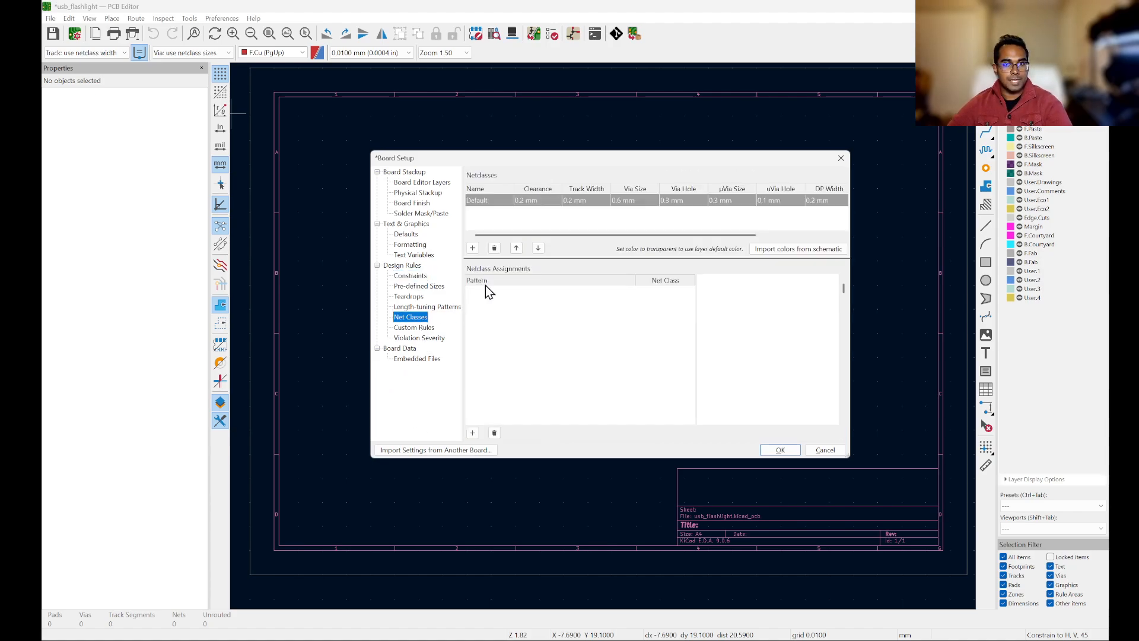
Step: Set the Default net class clearance to 0.15 mm and via size to 0.7 mm
{"action": "left_click", "coordinate": [541, 202]}
{"action": "type", "text": "0.15"}
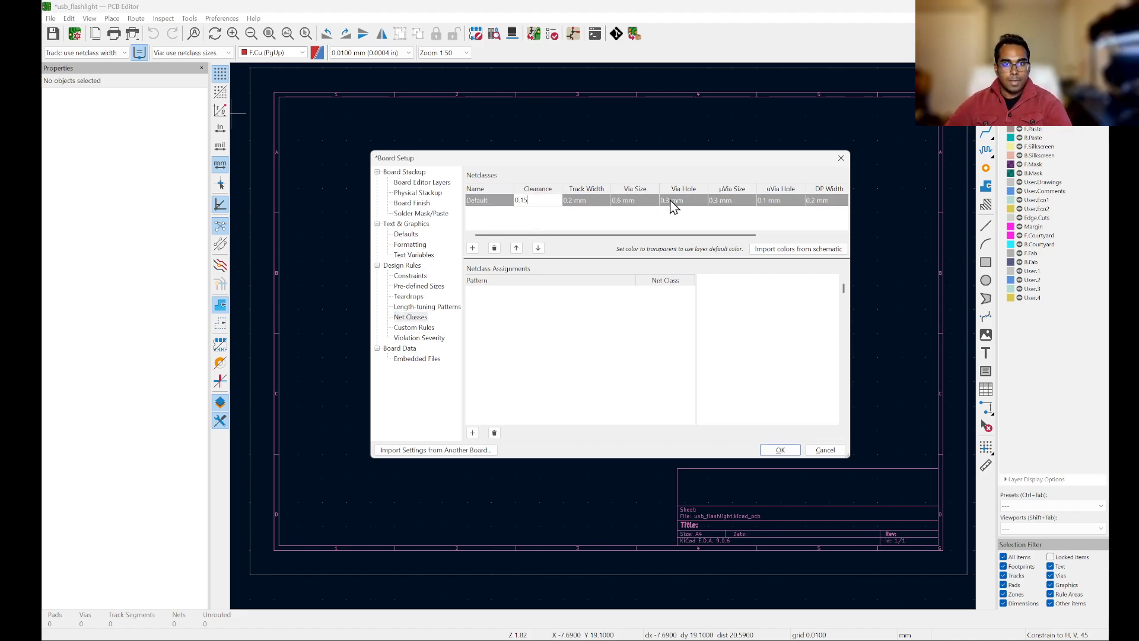
{"action": "left_click", "coordinate": [603, 209]}
{"action": "left_click", "coordinate": [573, 203]}
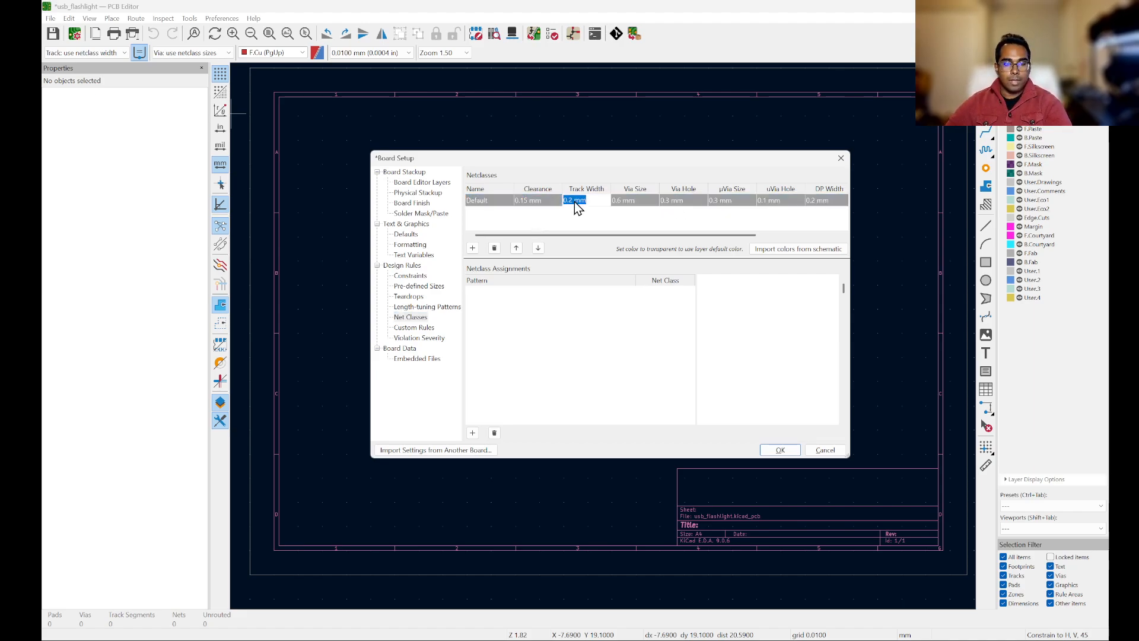
{"action": "left_click", "coordinate": [602, 216]}
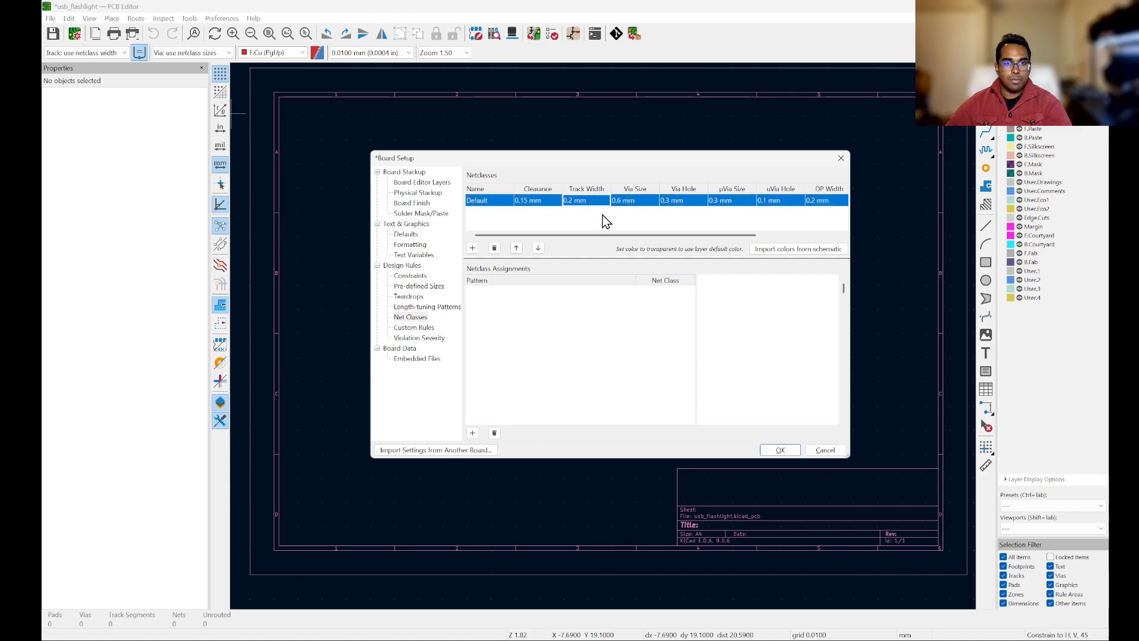
{"action": "left_click", "coordinate": [644, 207]}
{"action": "type", "text": "0.7"}
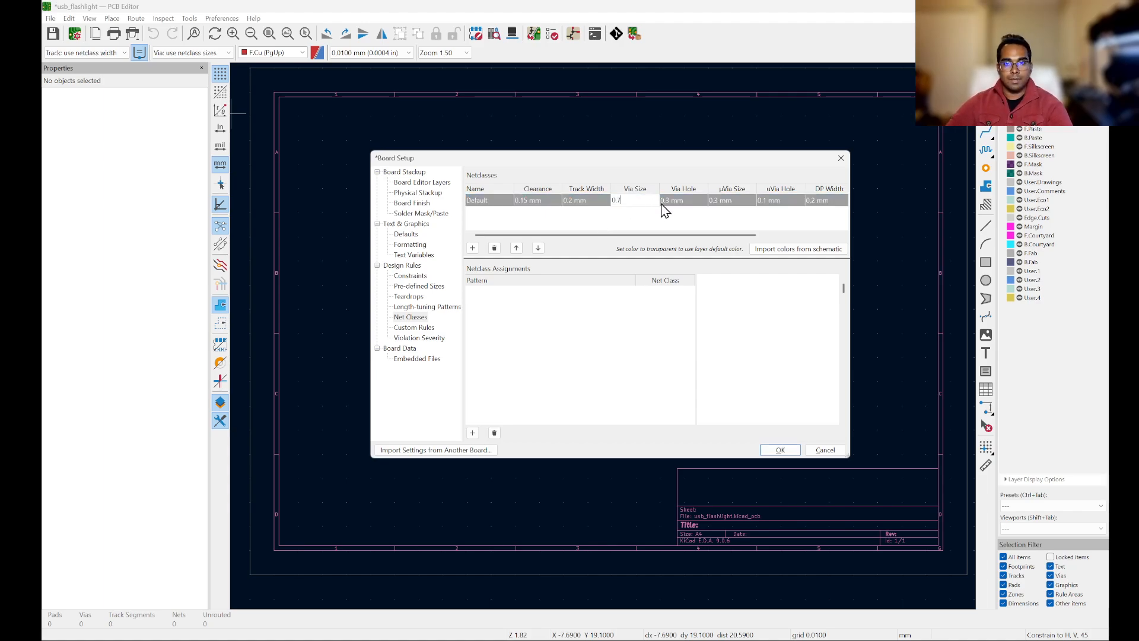
{"action": "left_click", "coordinate": [693, 207]}
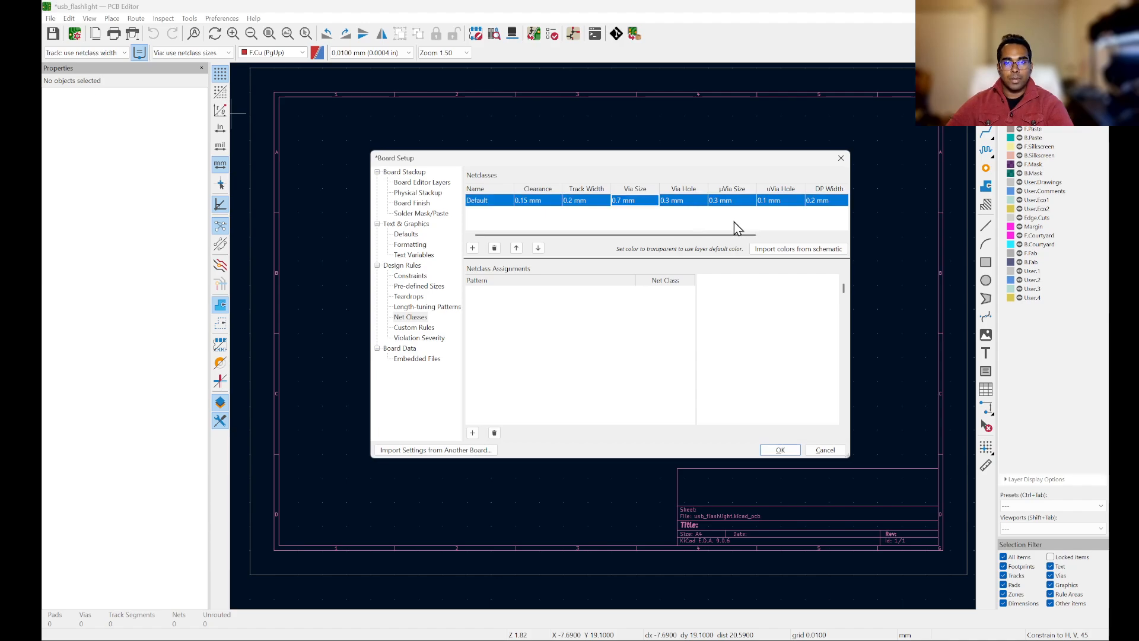
Step: Review the remaining net class columns and pre-defined sizes, then apply the board setup
{"action": "left_click_drag", "start_coordinate": [706, 236], "coordinate": [763, 238]}
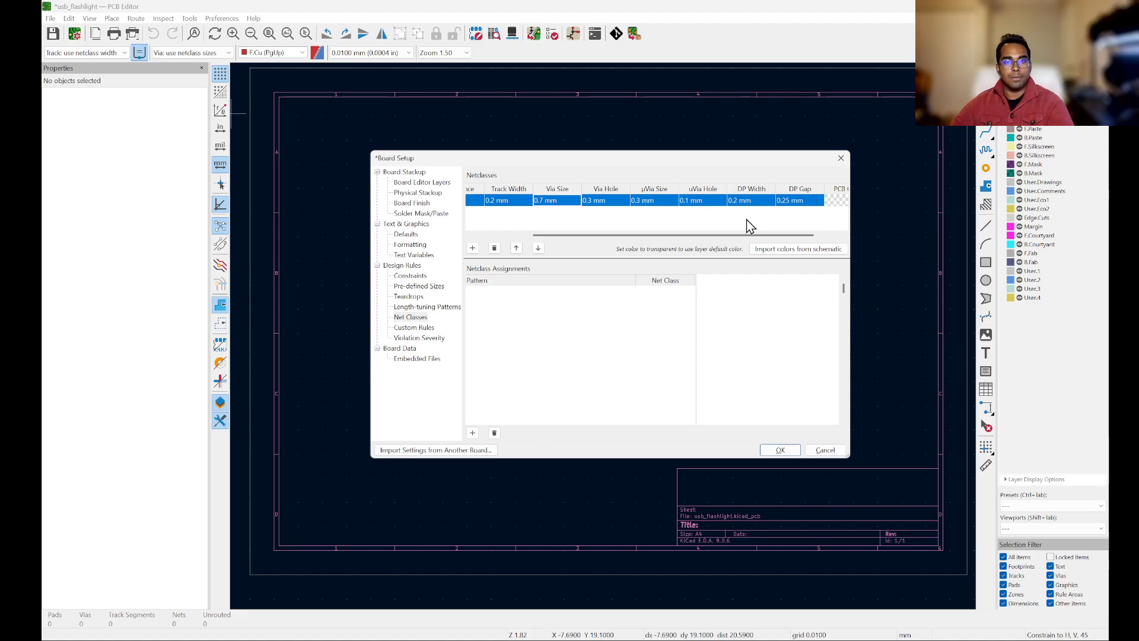
{"action": "left_click", "coordinate": [599, 428]}
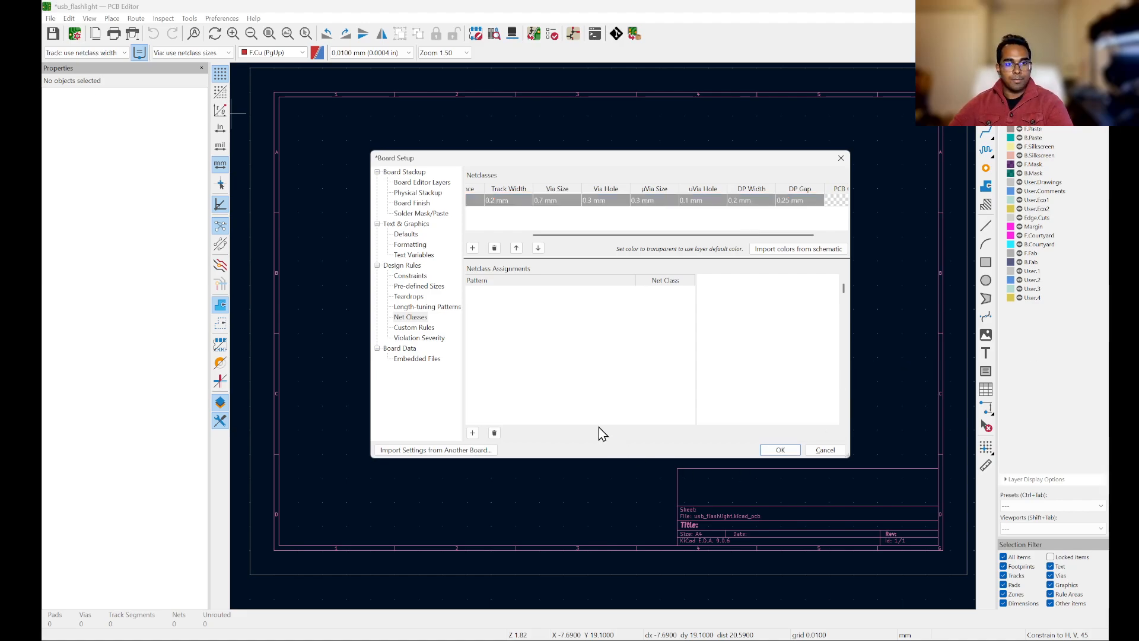
{"action": "left_click", "coordinate": [440, 288]}
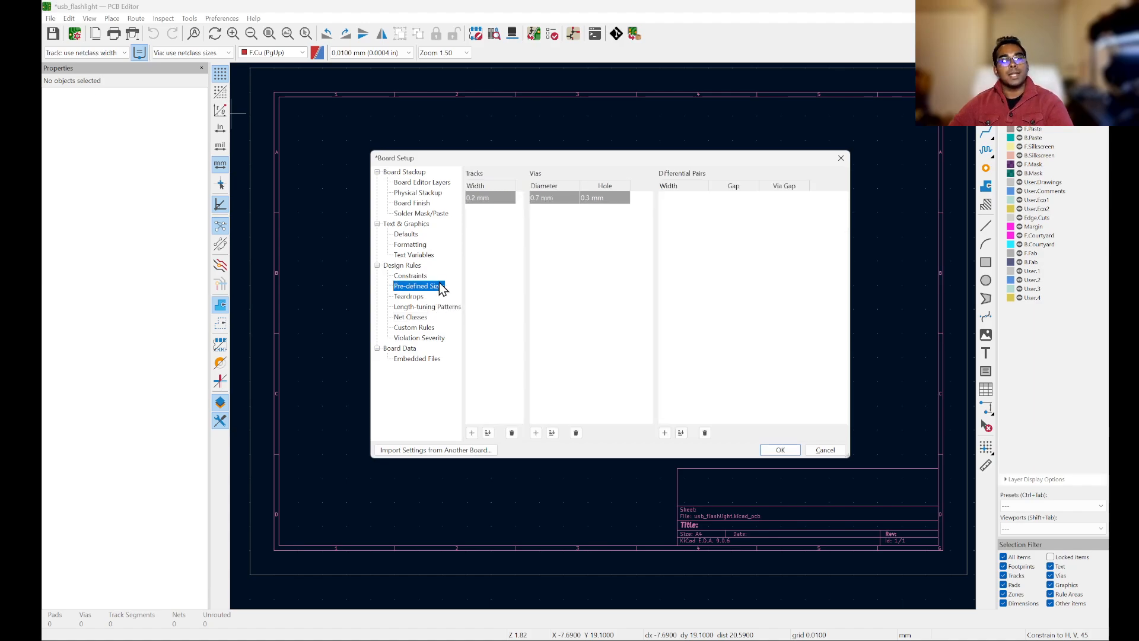
{"action": "left_click", "coordinate": [779, 450]}
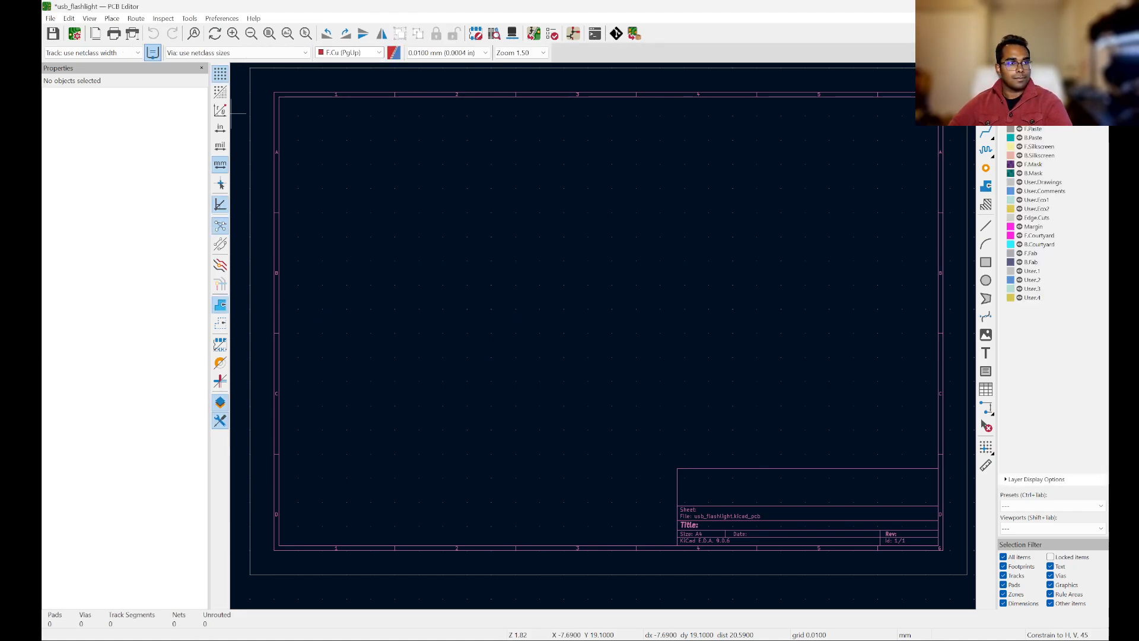